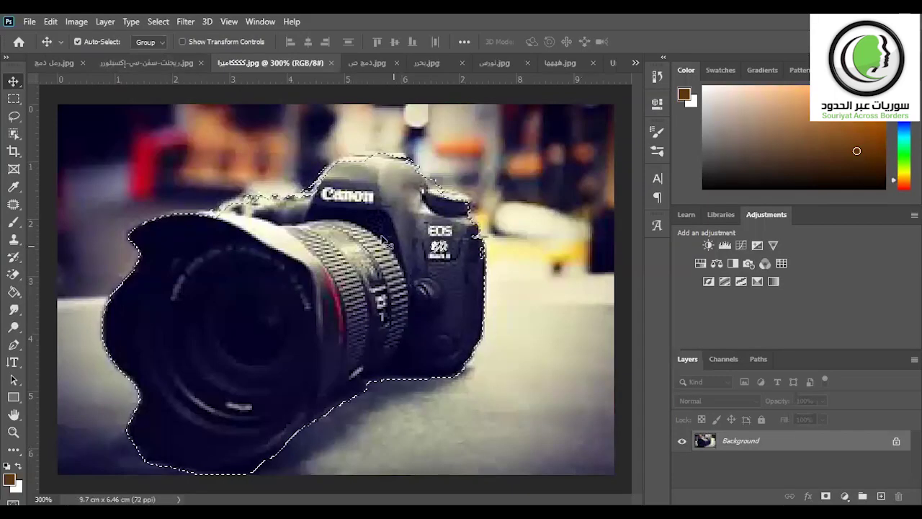
Cycle through the sea, birds, sand dunes, cruise ship and Canon camera images to the cloudy sky photo
key(ctrl+Tab)
key(ctrl+Tab)
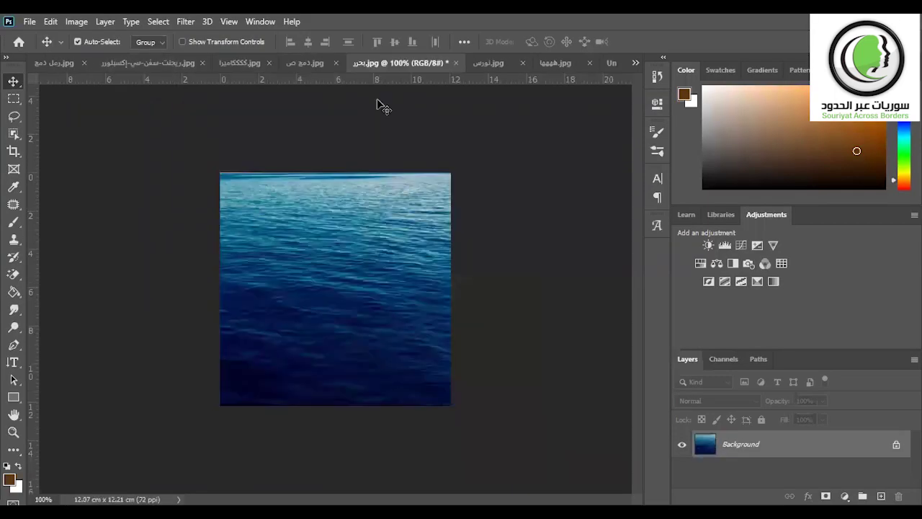
click(488, 63)
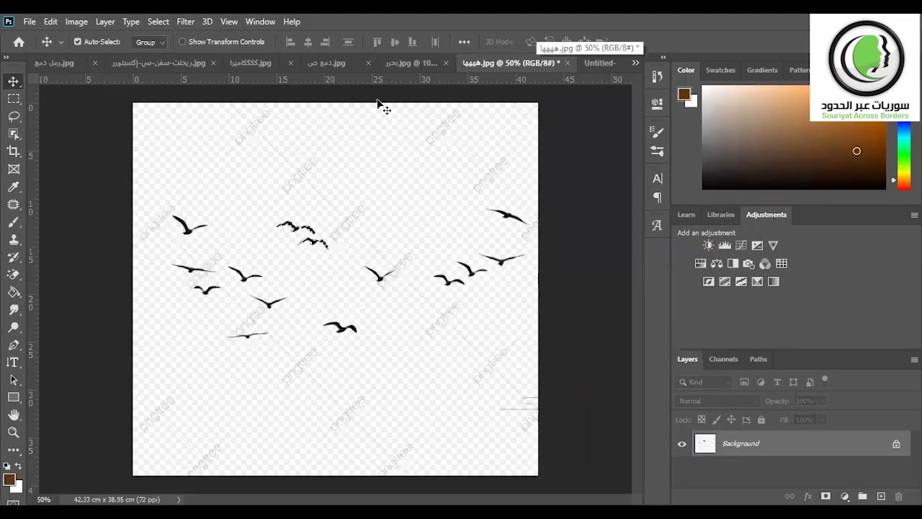
click(78, 64)
click(203, 64)
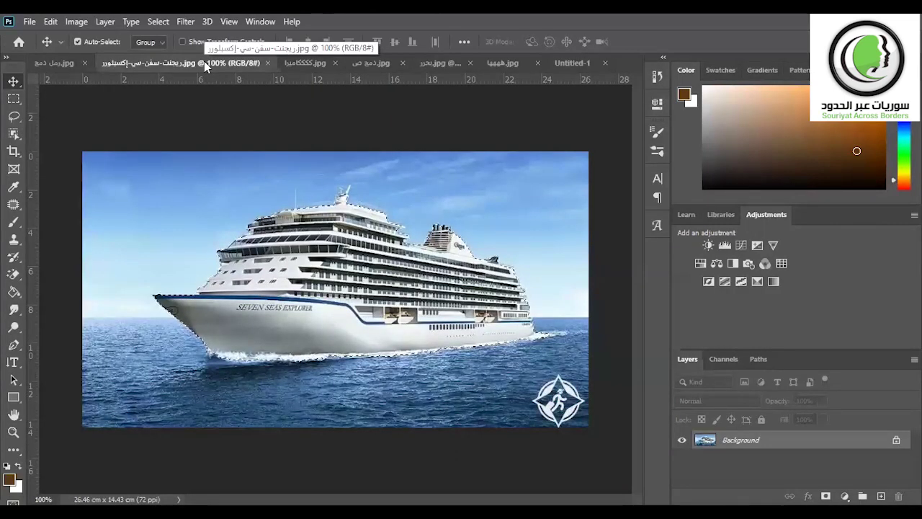
click(315, 64)
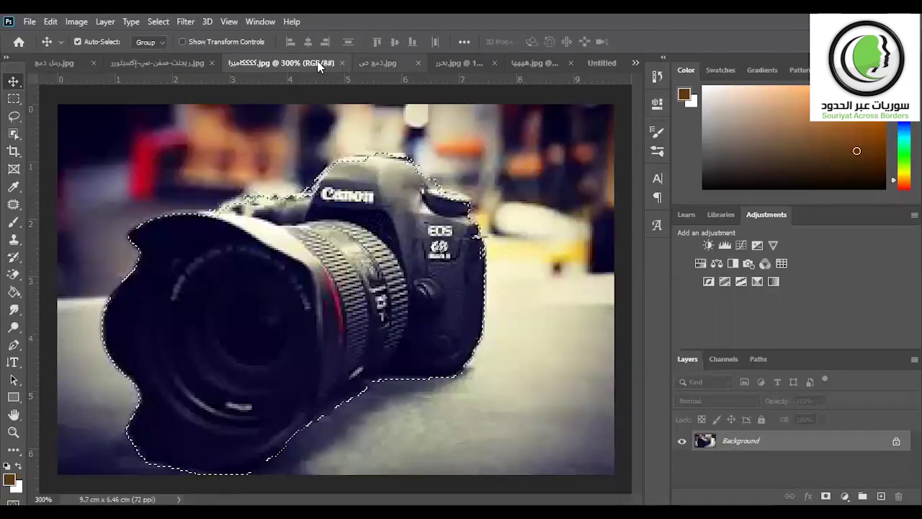
key(ctrl+Tab)
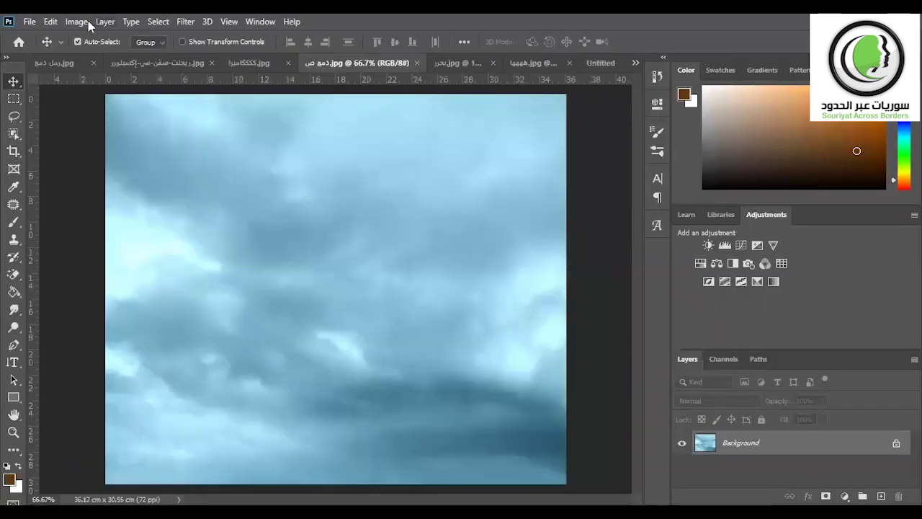
click(29, 21)
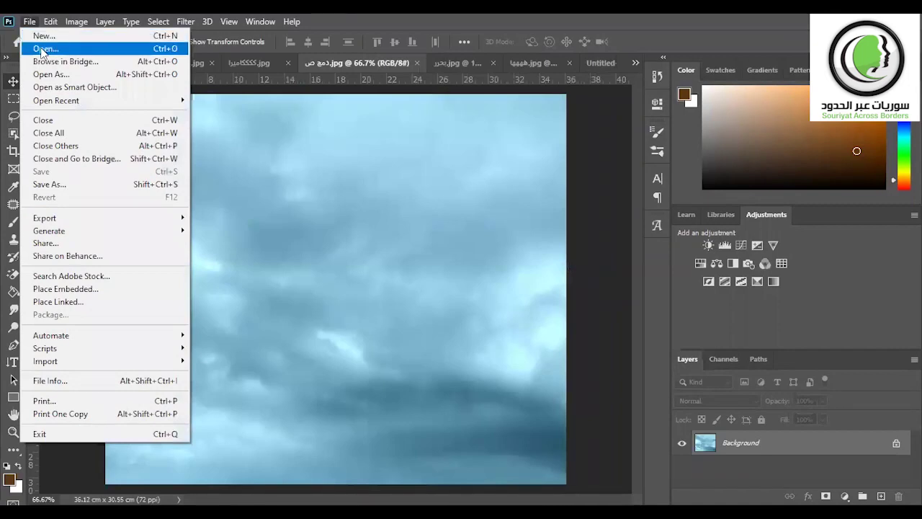
Browse the Desktop and Downloads folders in the Open dialog for the composite file
click(40, 47)
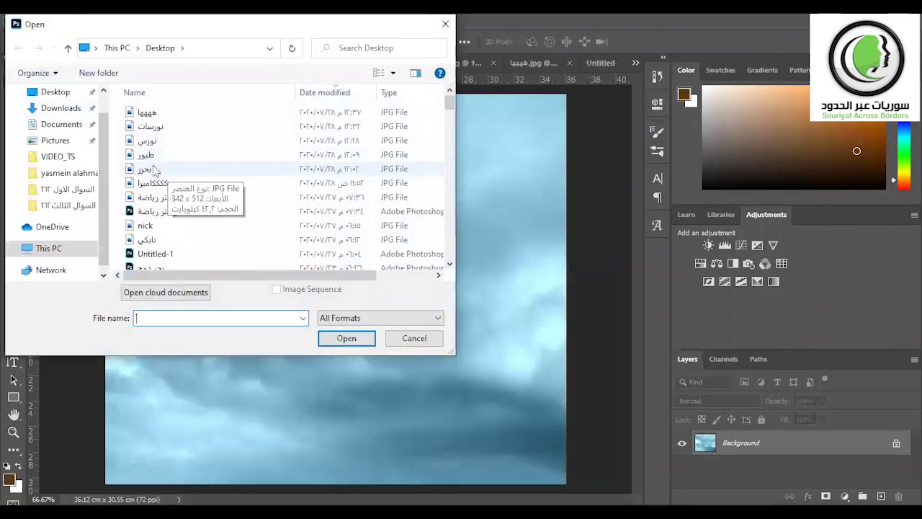
ctrl+scroll(119, 158, down, 1)
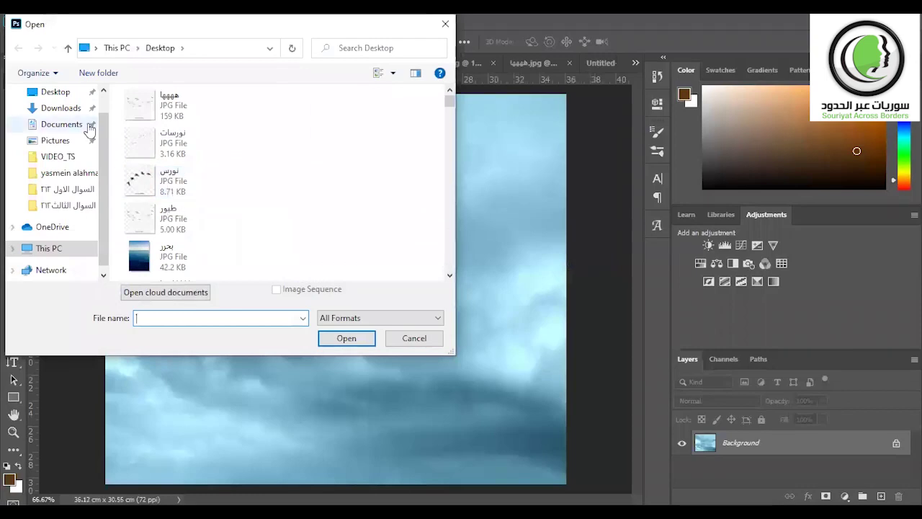
scroll(88, 133, up, 1)
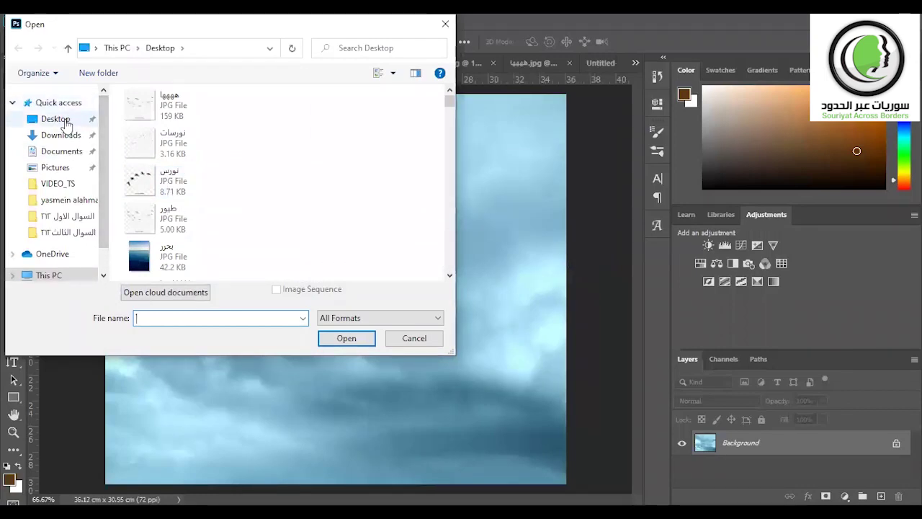
click(66, 125)
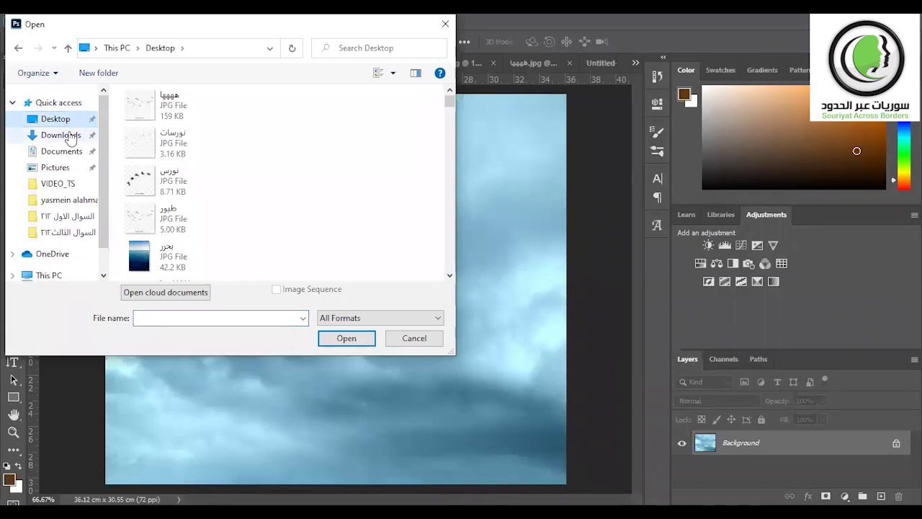
click(71, 137)
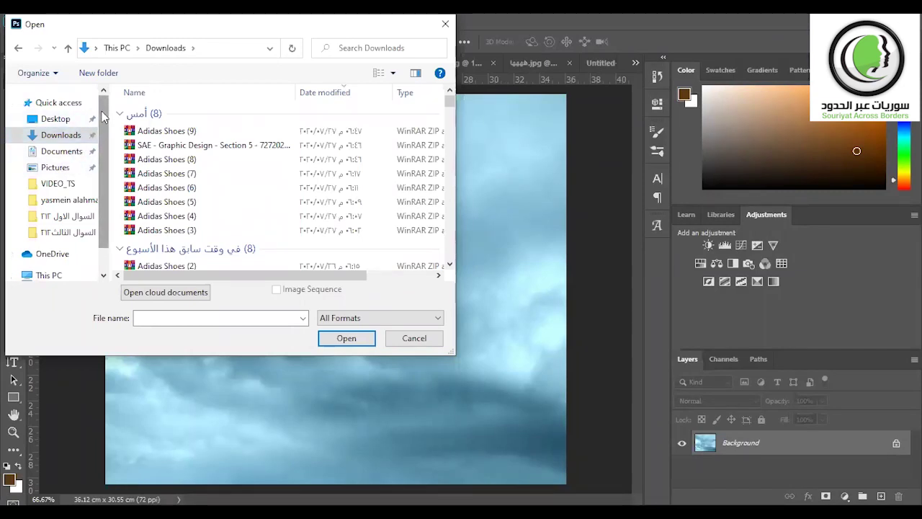
scroll(102, 118, down, 1)
scroll(102, 137, up, 1)
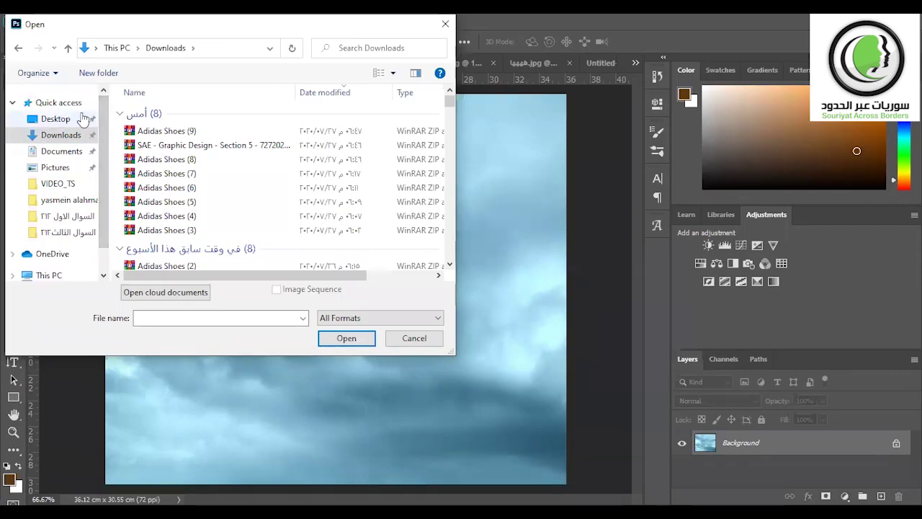
click(84, 119)
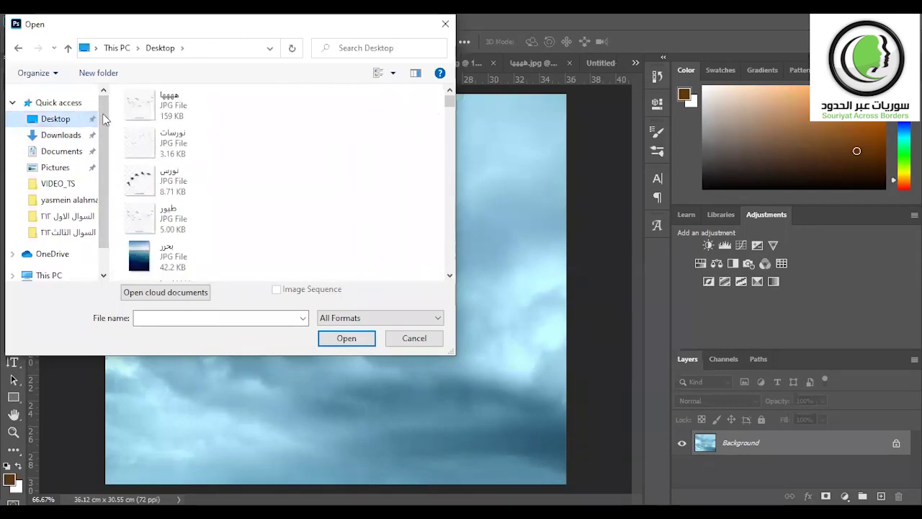
Open Untitled-1.psd from the Desktop, then return to the cloud image
scroll(100, 118, down, 1)
scroll(100, 117, down, 1)
scroll(101, 118, up, 2)
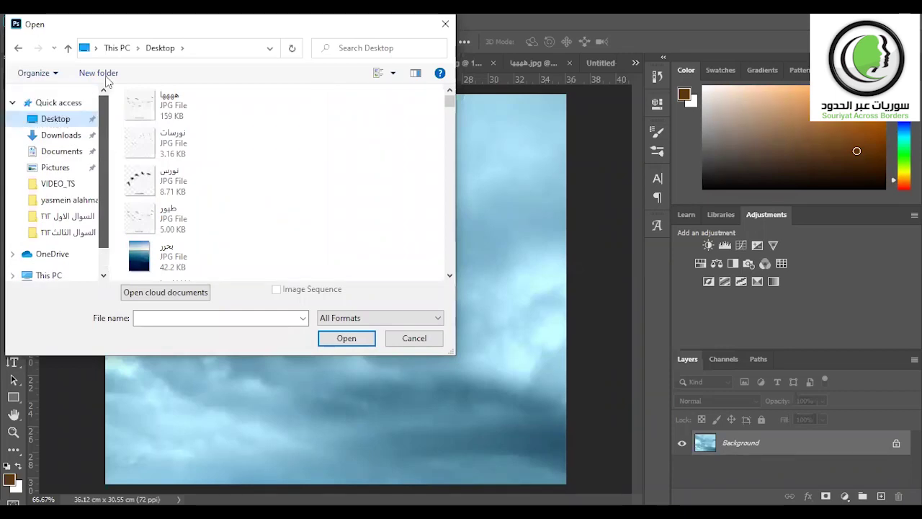
scroll(449, 108, down, 5)
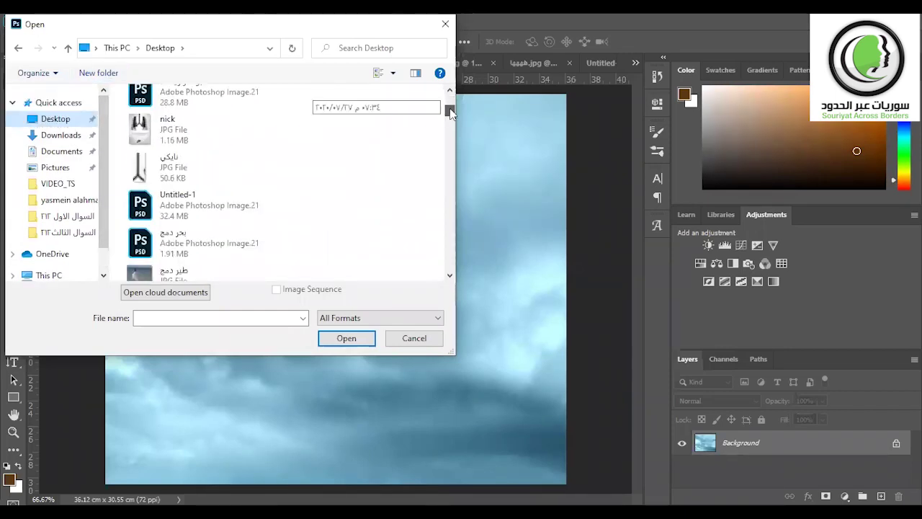
drag(449, 107, 450, 117)
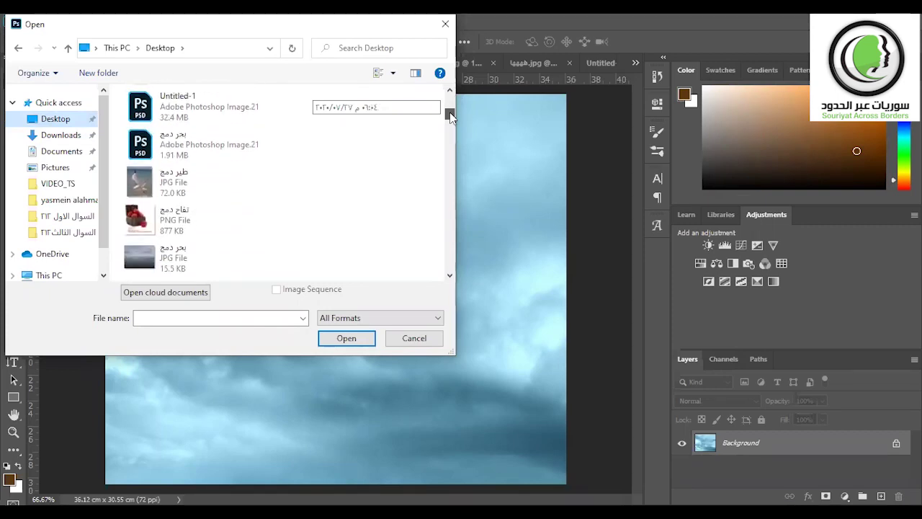
double_click(250, 114)
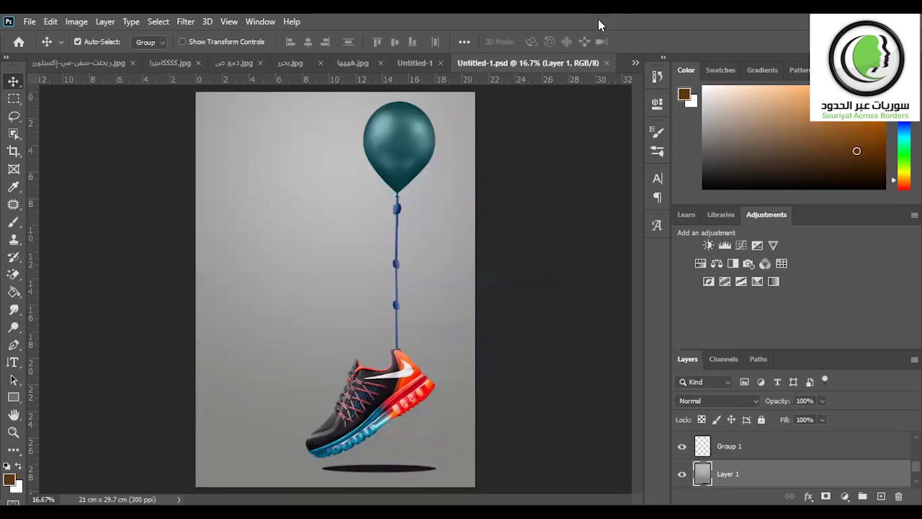
key(ctrl+w)
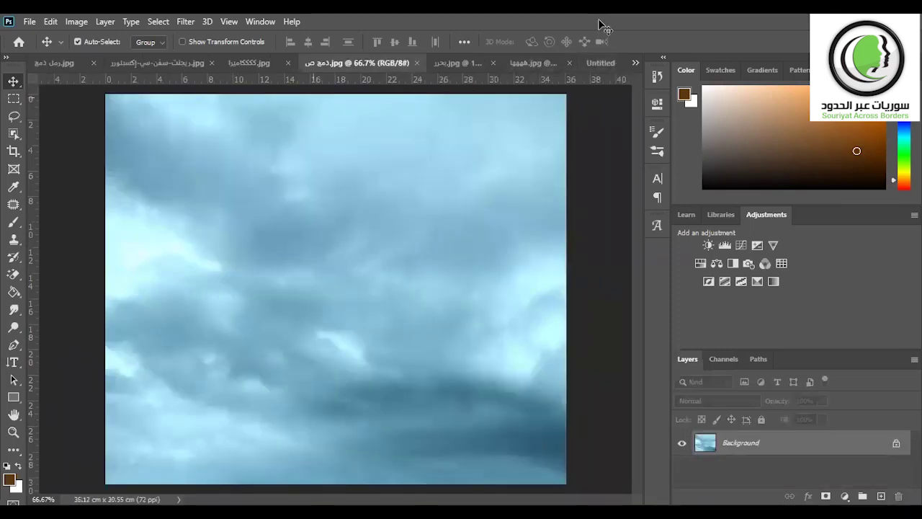
click(31, 20)
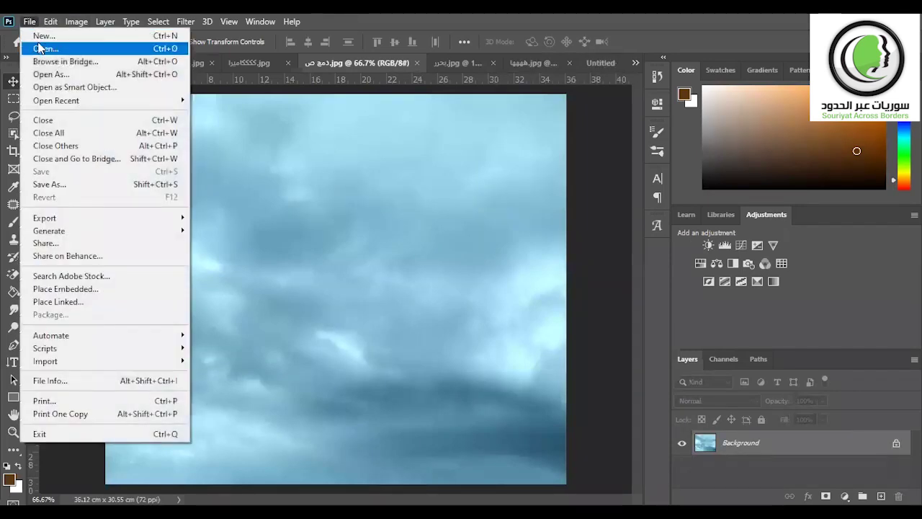
click(41, 48)
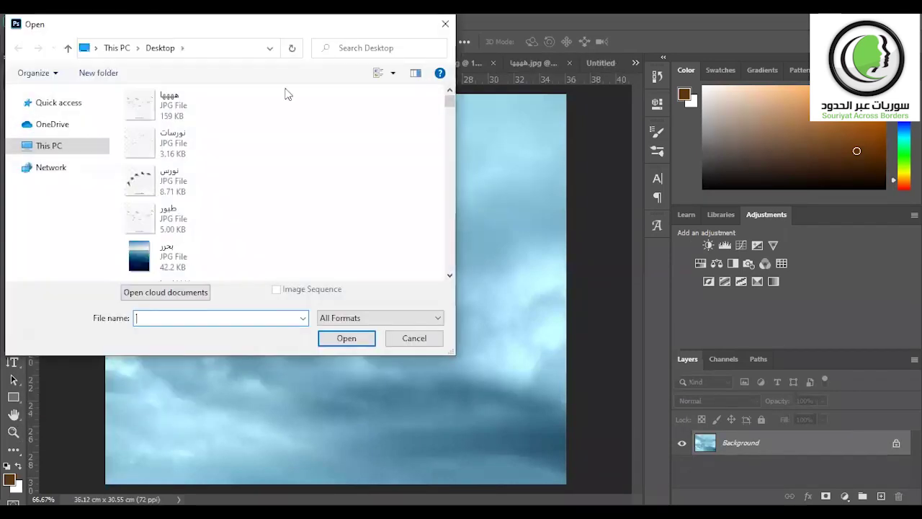
drag(453, 102, 456, 116)
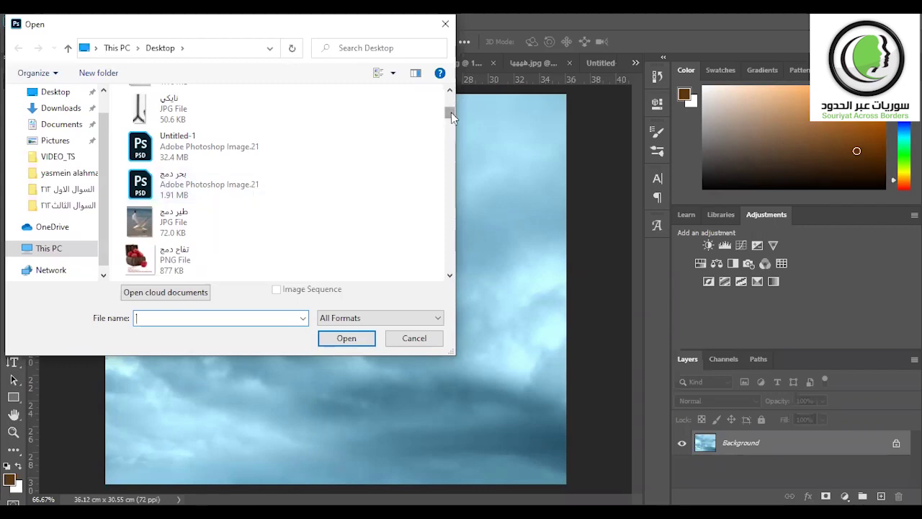
drag(451, 113, 449, 123)
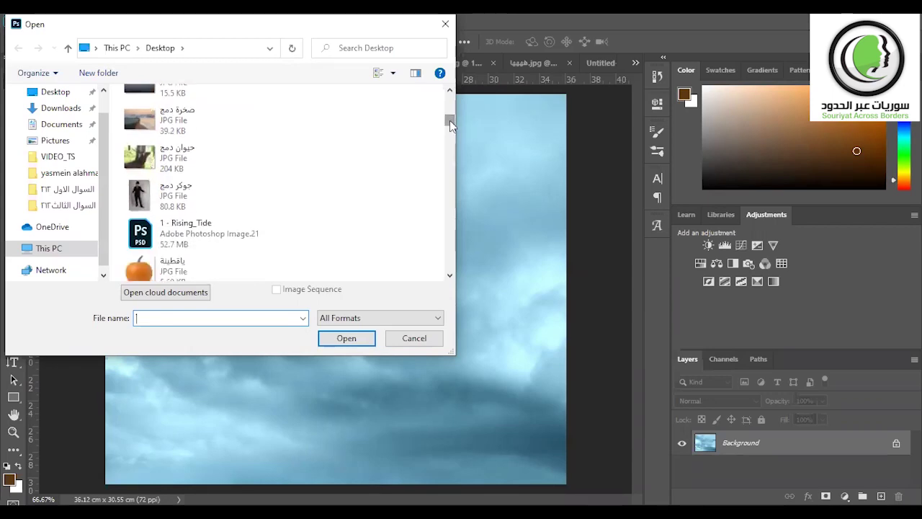
mouse_move(450, 120)
mouse_down()
mouse_move(461, 131)
mouse_move(459, 122)
mouse_up()
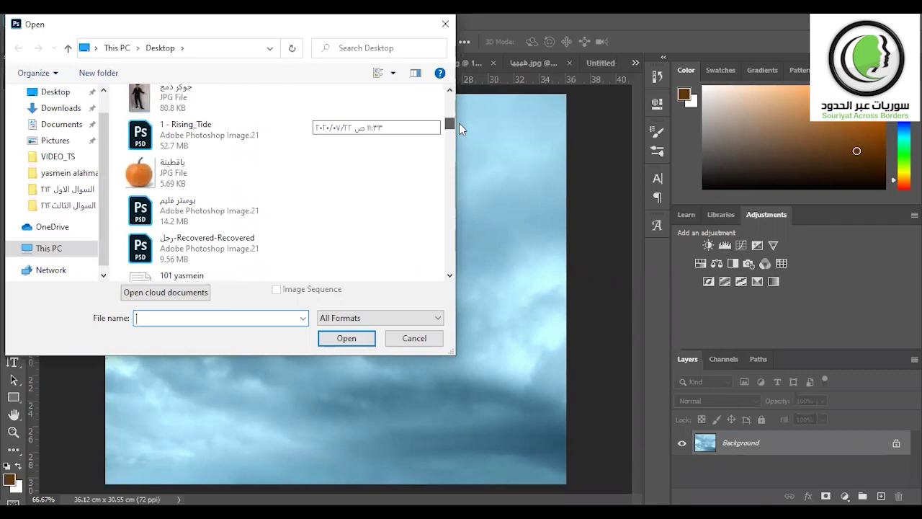
drag(459, 123, 449, 102)
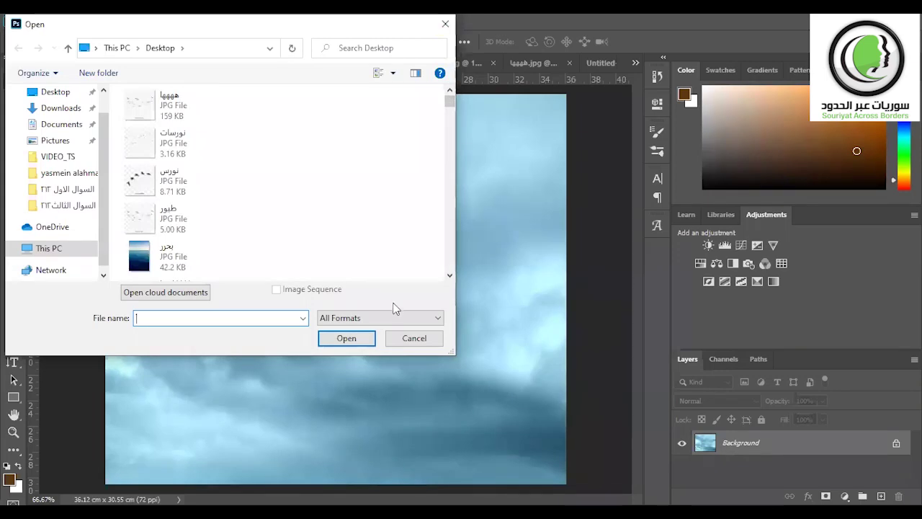
click(415, 338)
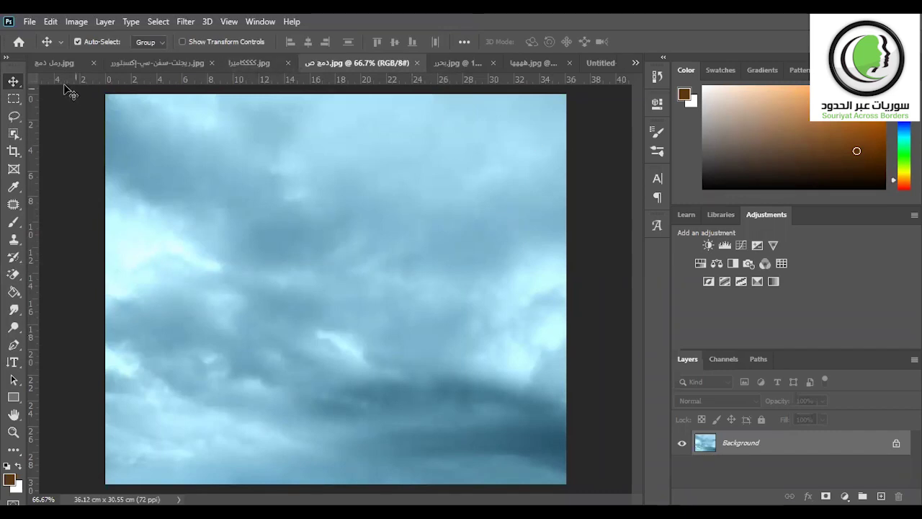
Enlarge the cloudy sky layer in Untitled-1 to 368.21% and commit the transform
click(50, 62)
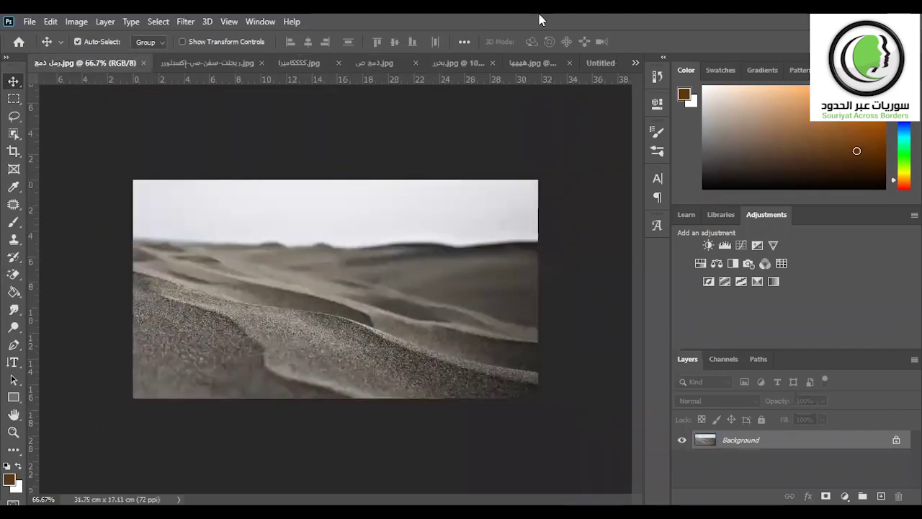
key(ctrl+shift+Tab)
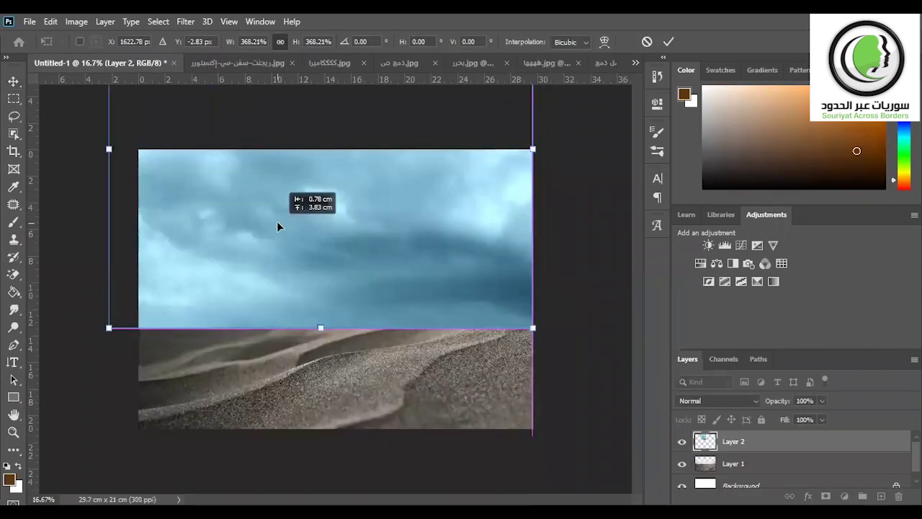
click(668, 41)
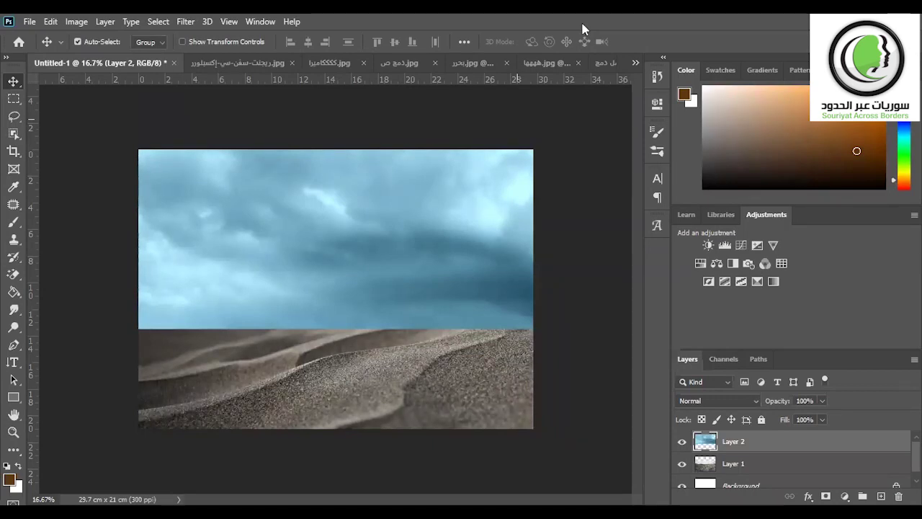
Cycle through the ship, camera, sky, sea, birds and dune images, ending on the Canon camera photo
click(237, 63)
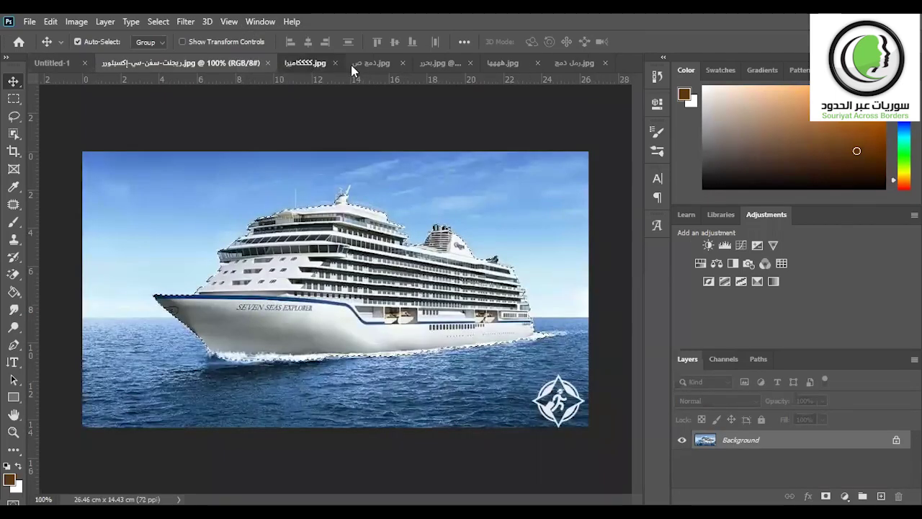
click(350, 65)
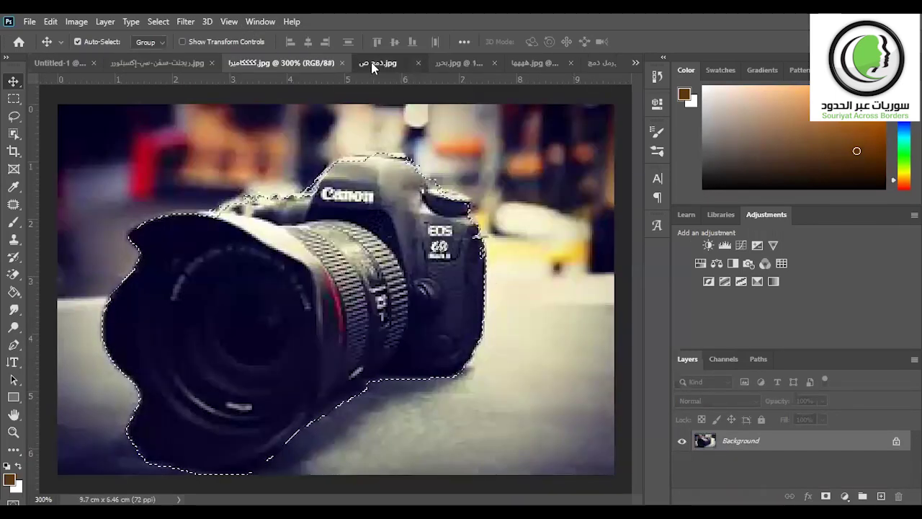
click(374, 65)
click(451, 63)
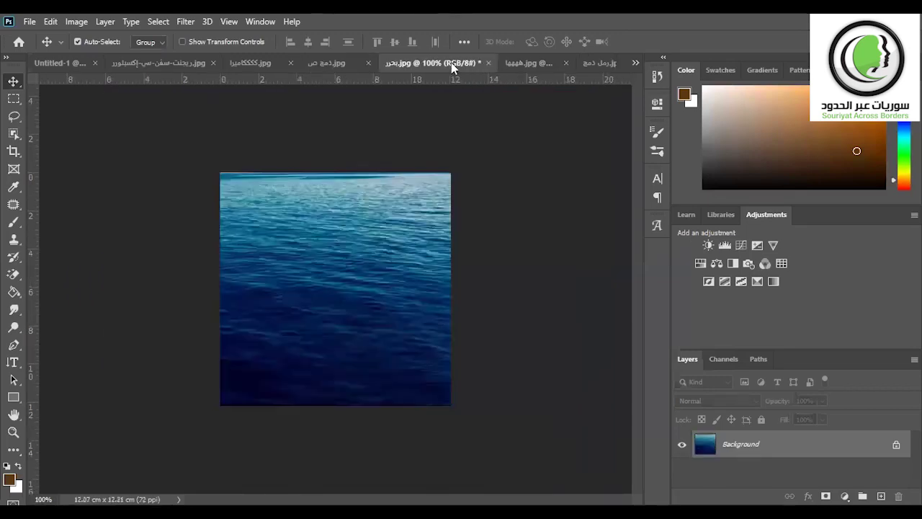
click(524, 60)
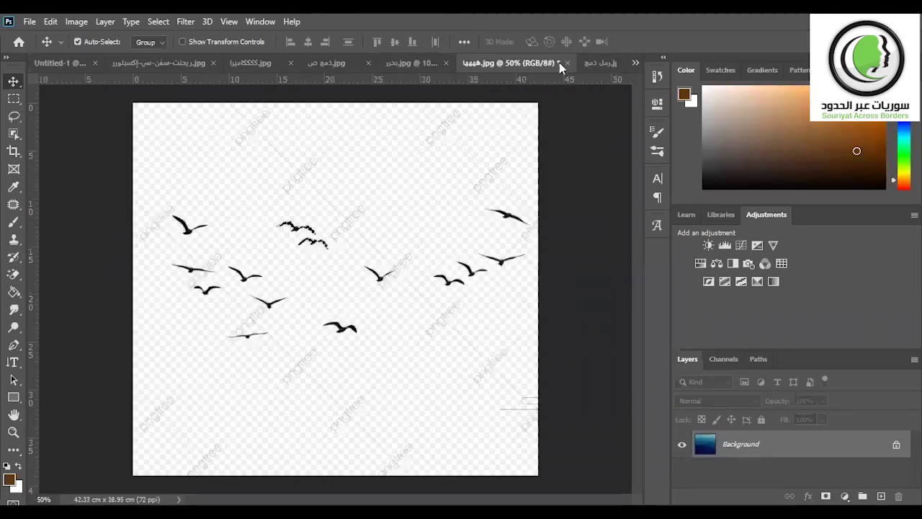
click(598, 62)
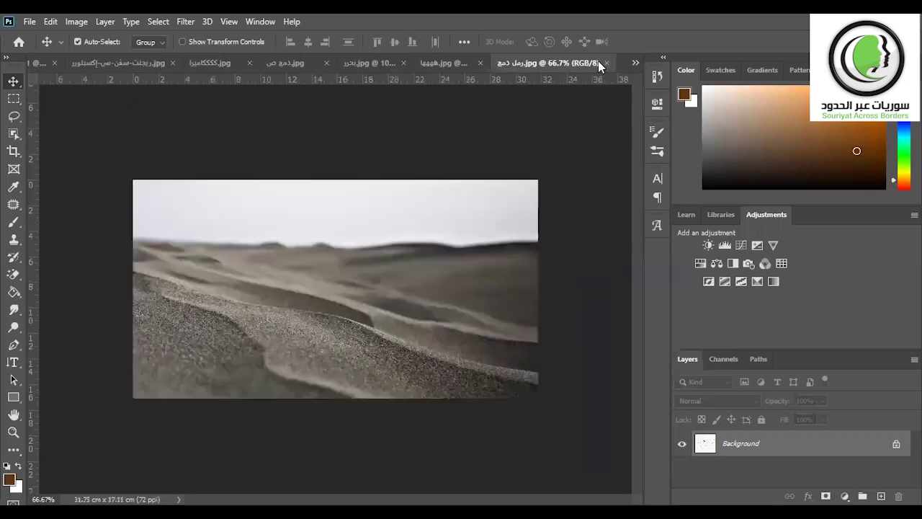
click(132, 62)
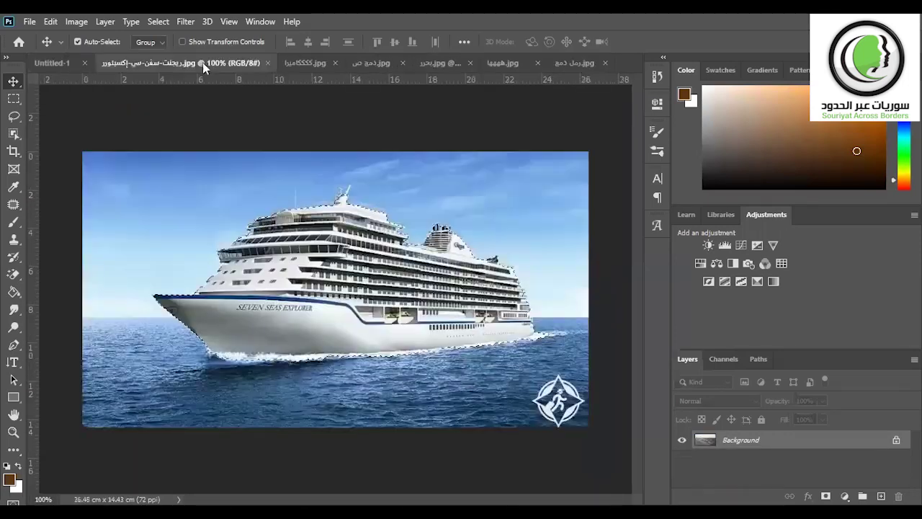
click(307, 63)
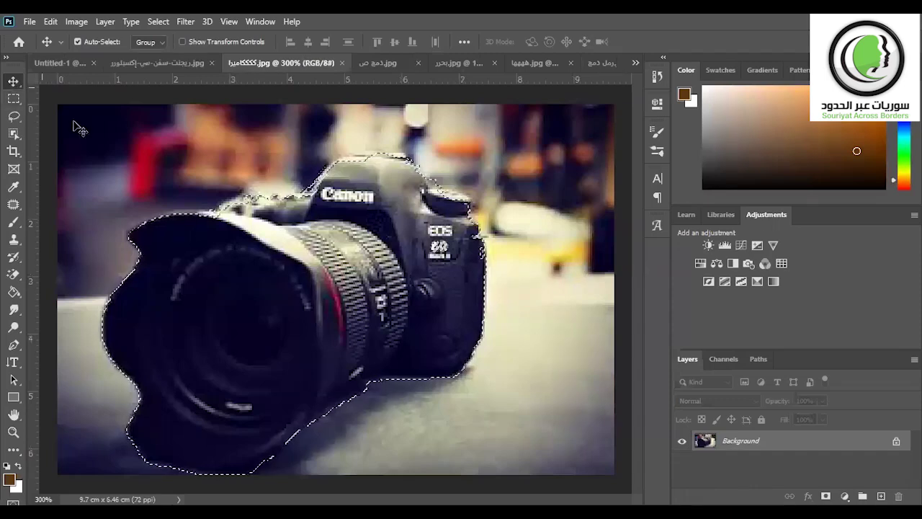
Drag the selected Canon camera into Untitled-1 as a small Layer 3 at the horizon
drag(167, 184, 211, 219)
key(Tab)
key(Return)
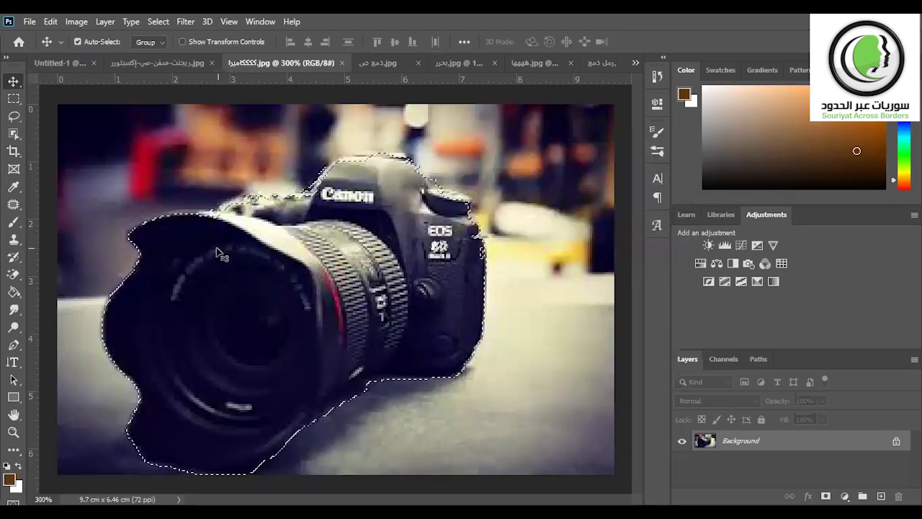
drag(220, 254, 92, 90)
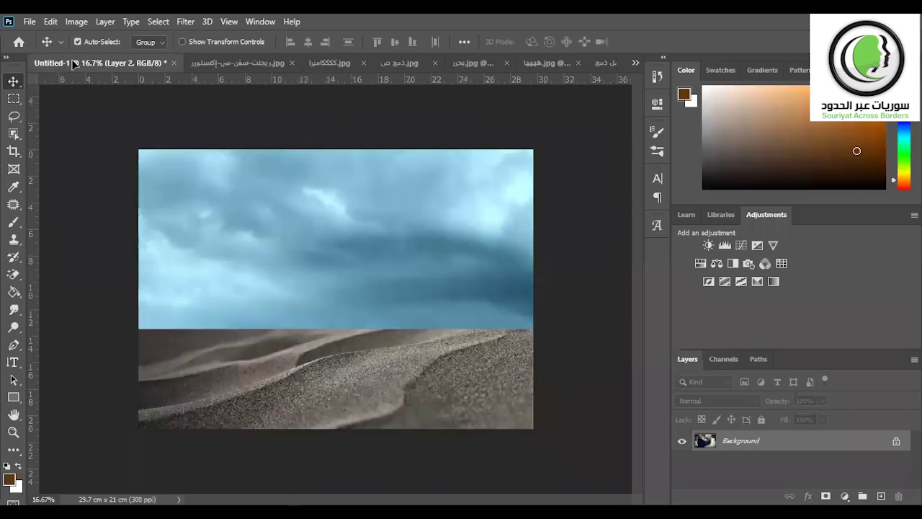
drag(92, 90, 340, 242)
drag(426, 324, 426, 324)
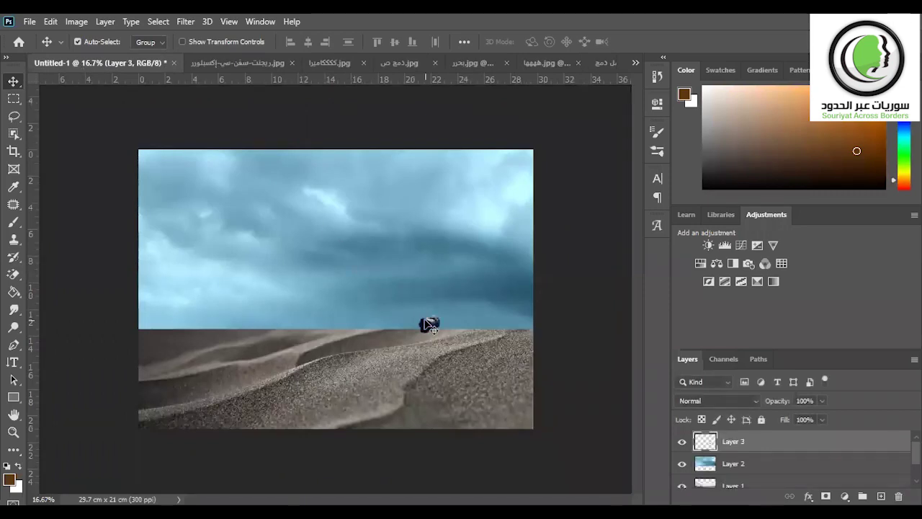
Scale the camera to about 659%, tilt it about 6°, and place it on the right-hand dunes
key(ctrl+t)
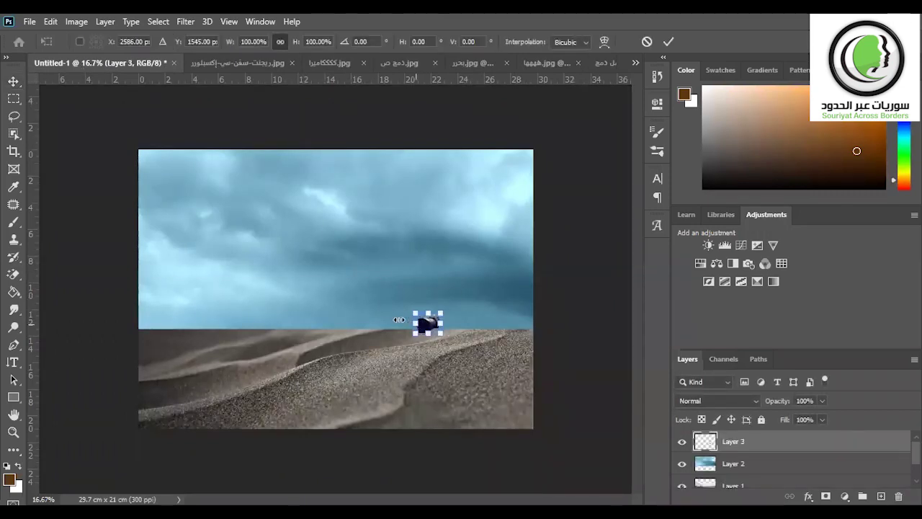
drag(399, 319, 321, 322)
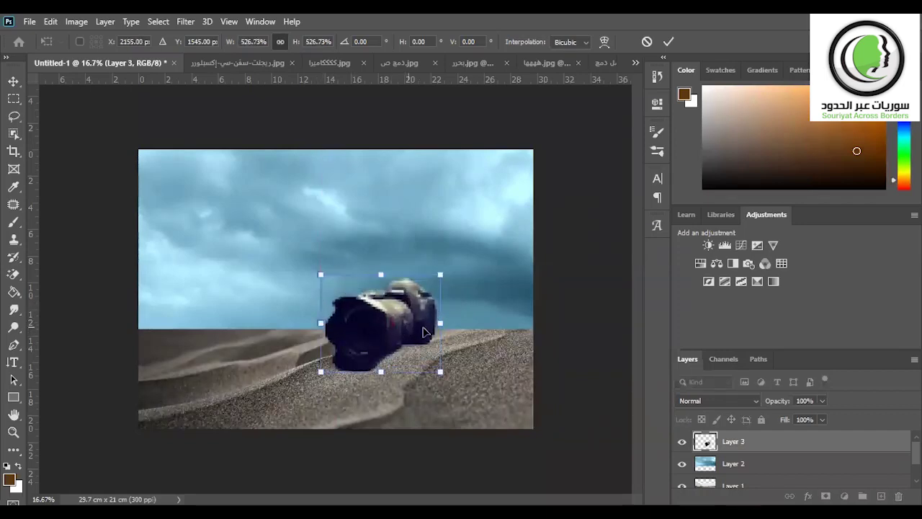
drag(425, 332, 459, 347)
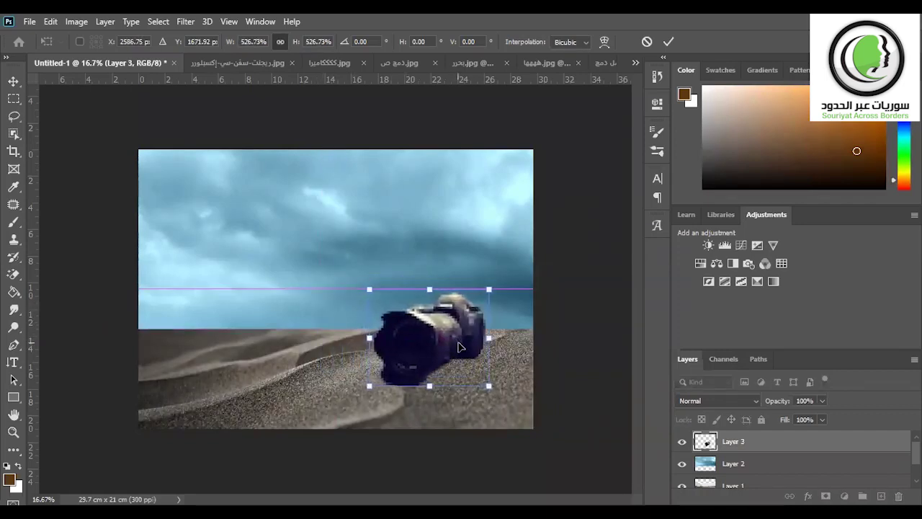
drag(494, 401, 486, 408)
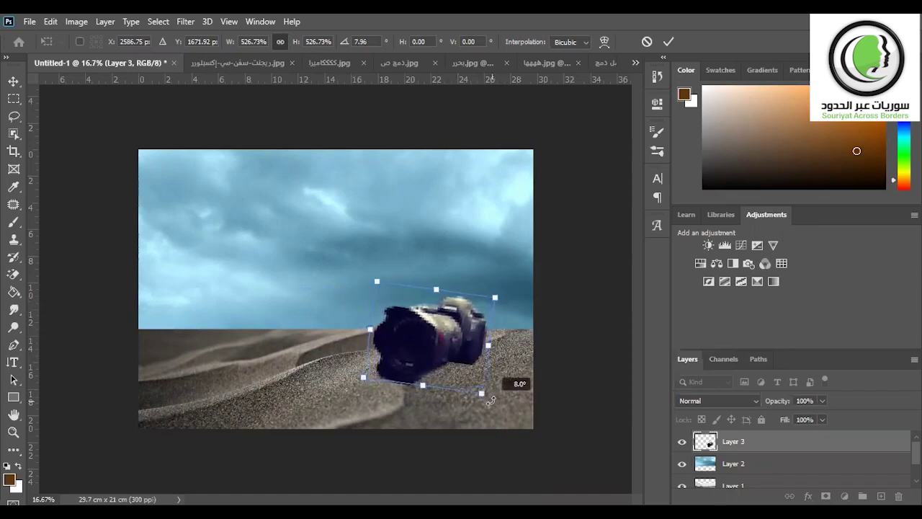
mouse_move(470, 353)
mouse_down()
mouse_move(487, 360)
mouse_move(482, 351)
mouse_up()
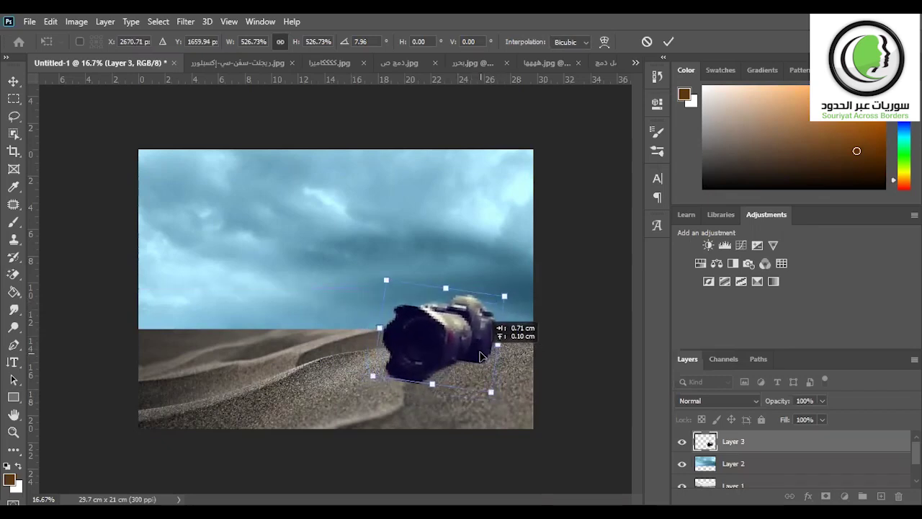
drag(499, 401, 507, 393)
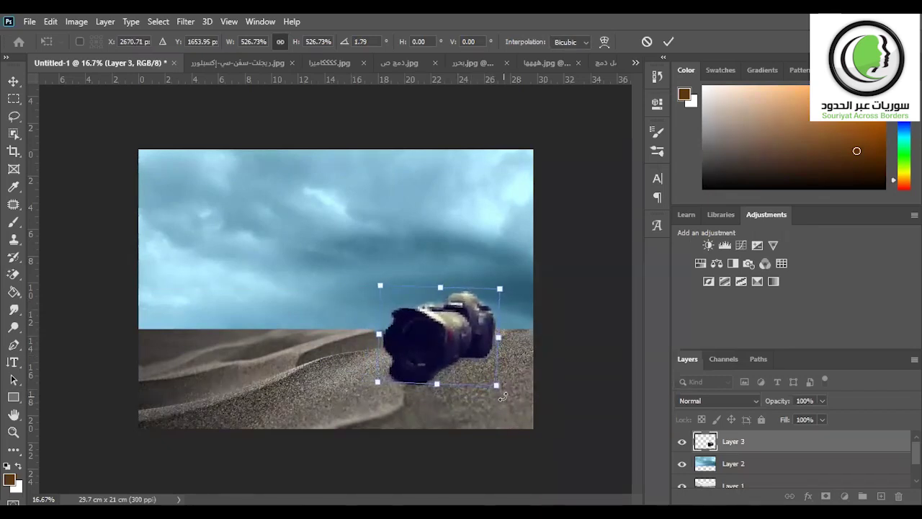
drag(374, 336, 353, 335)
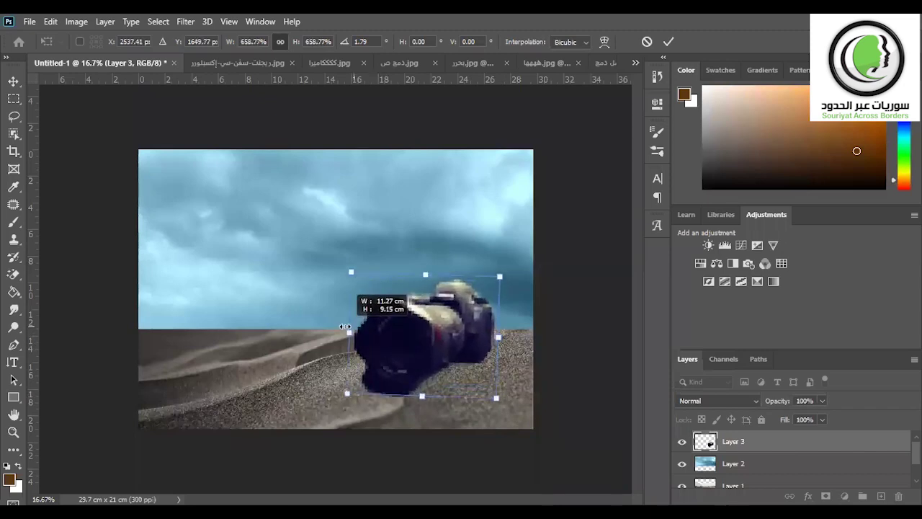
drag(493, 351, 503, 362)
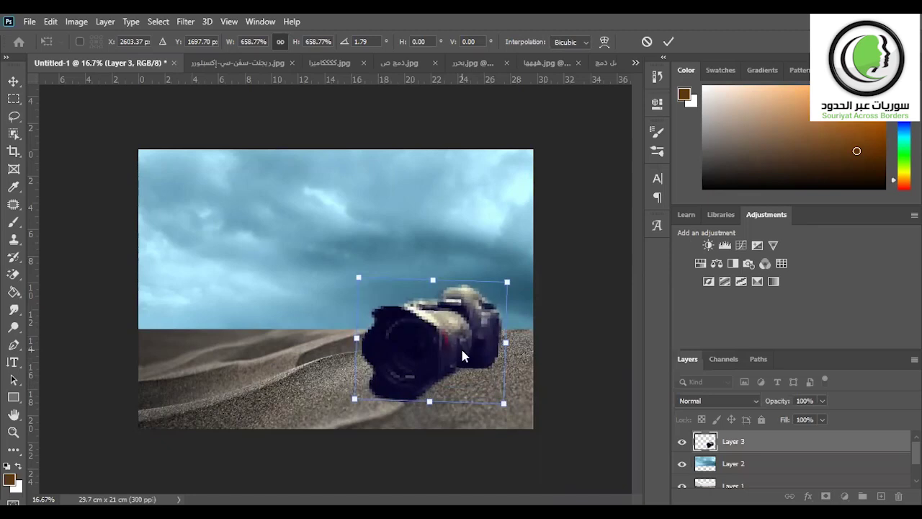
Apply a perspective distortion to the camera by adjusting its bottom corners and right side
right_click(460, 346)
click(507, 173)
drag(354, 399, 358, 385)
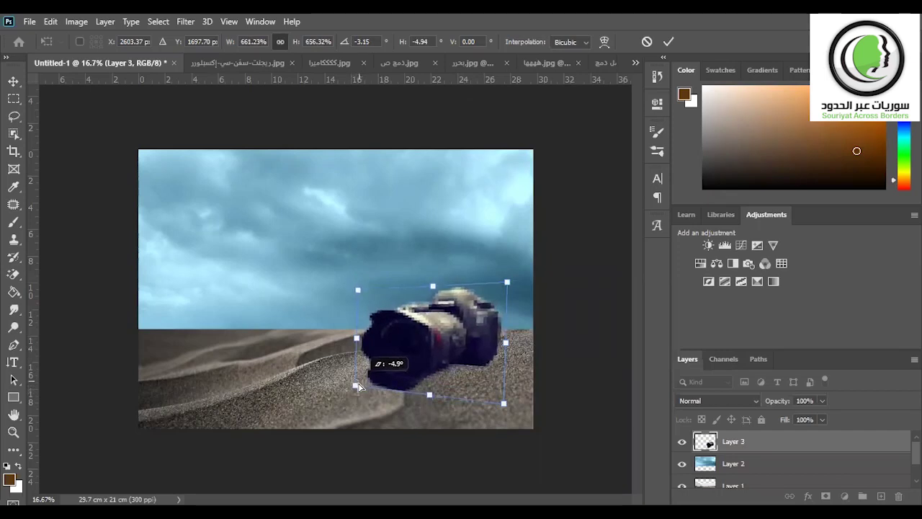
drag(504, 405, 503, 411)
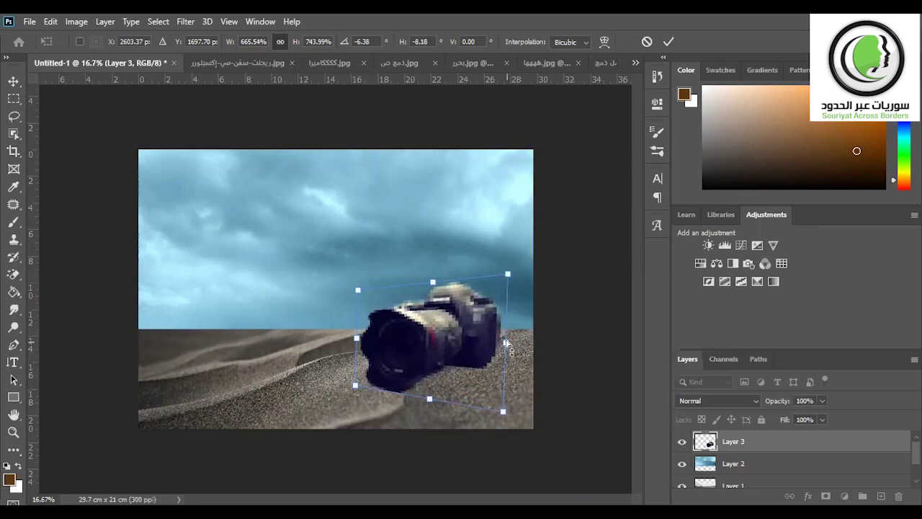
mouse_move(506, 344)
mouse_down()
mouse_move(523, 351)
mouse_move(515, 347)
mouse_up()
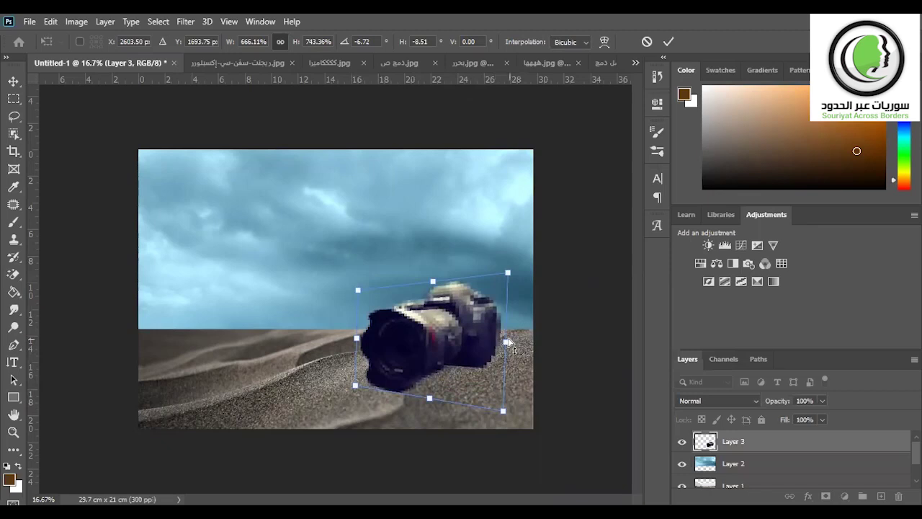
drag(509, 344, 519, 345)
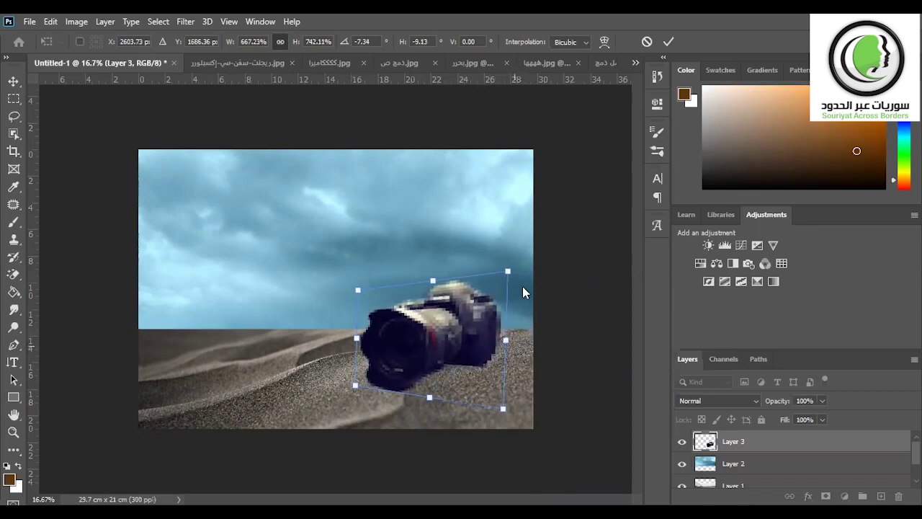
Commit the perspective, then rescale the camera to about 125%, tilt it 6°, and shift it left
click(669, 41)
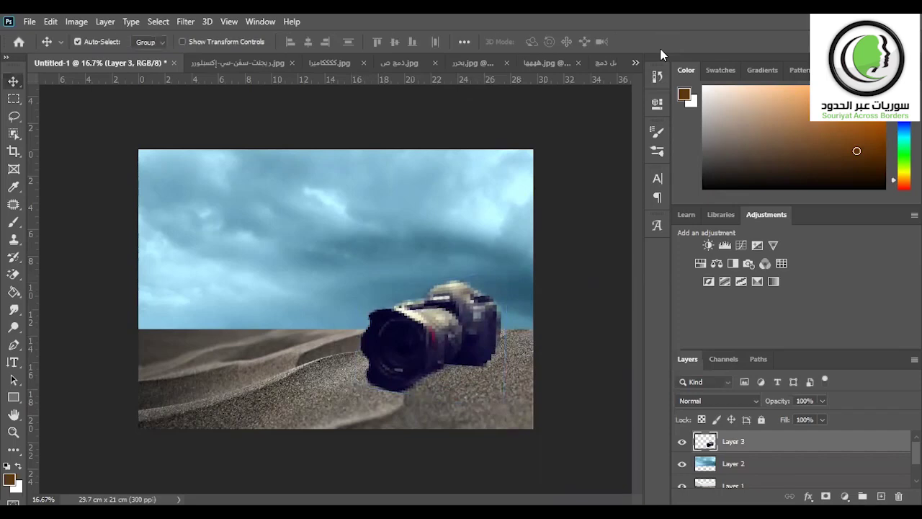
key(ctrl+t)
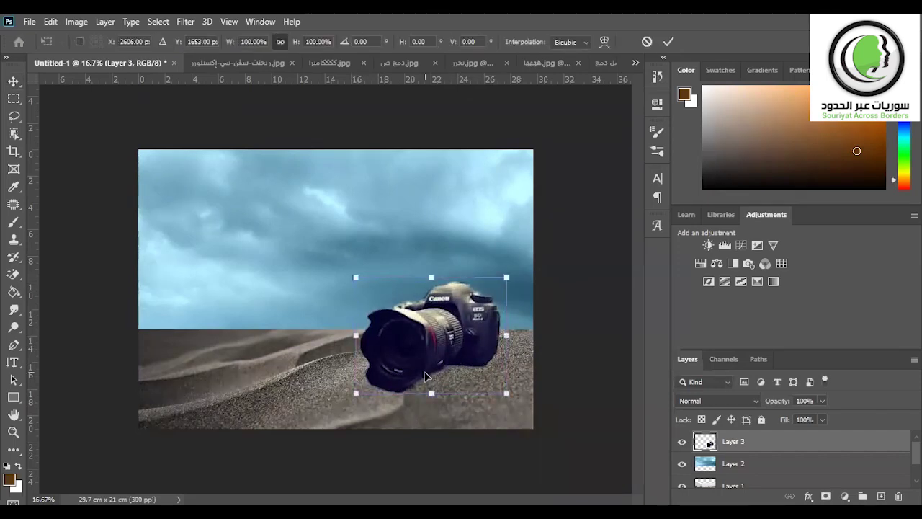
drag(512, 338, 524, 370)
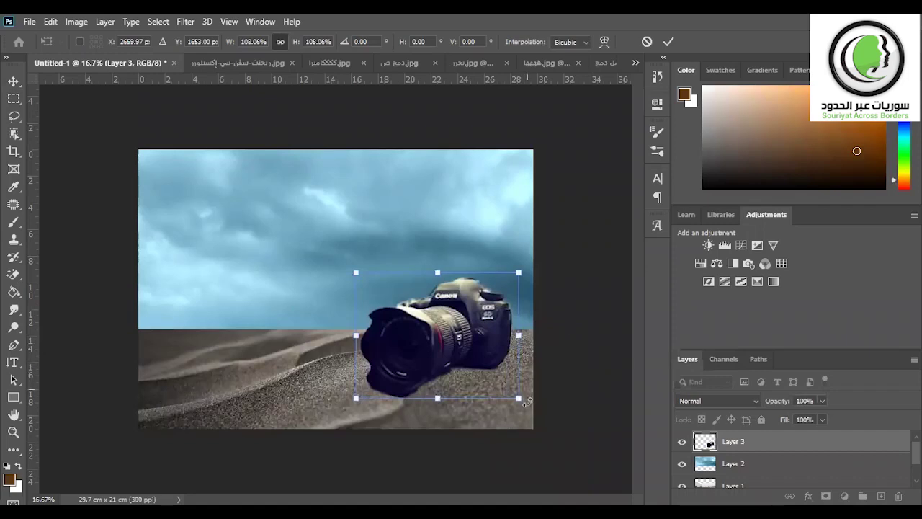
drag(527, 404, 540, 408)
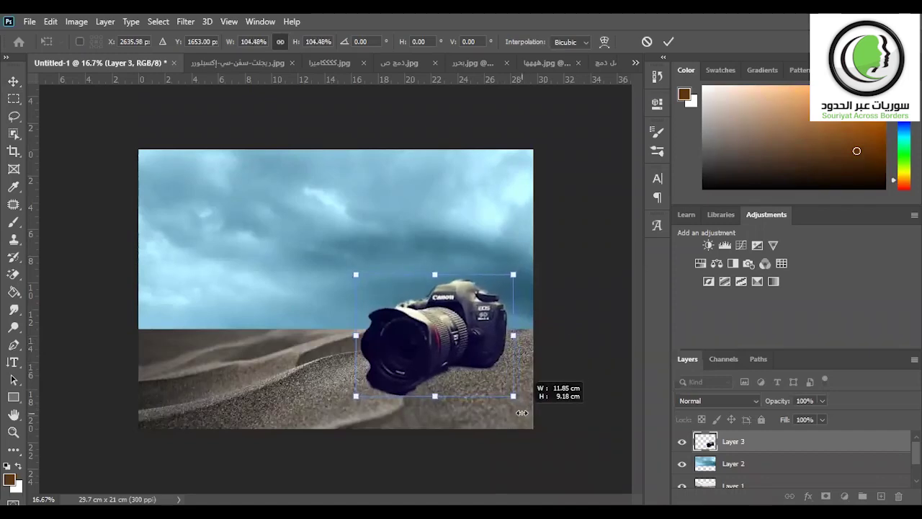
drag(539, 409, 522, 408)
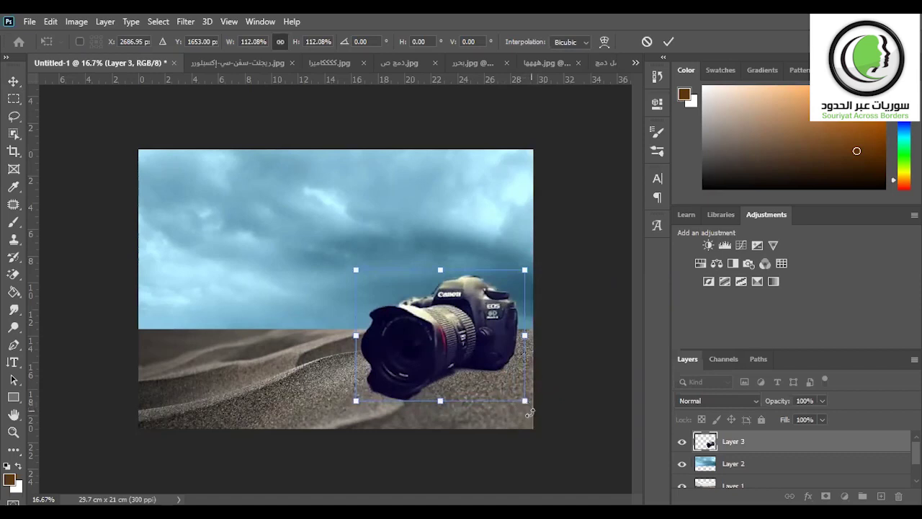
drag(529, 412, 525, 416)
drag(465, 354, 449, 347)
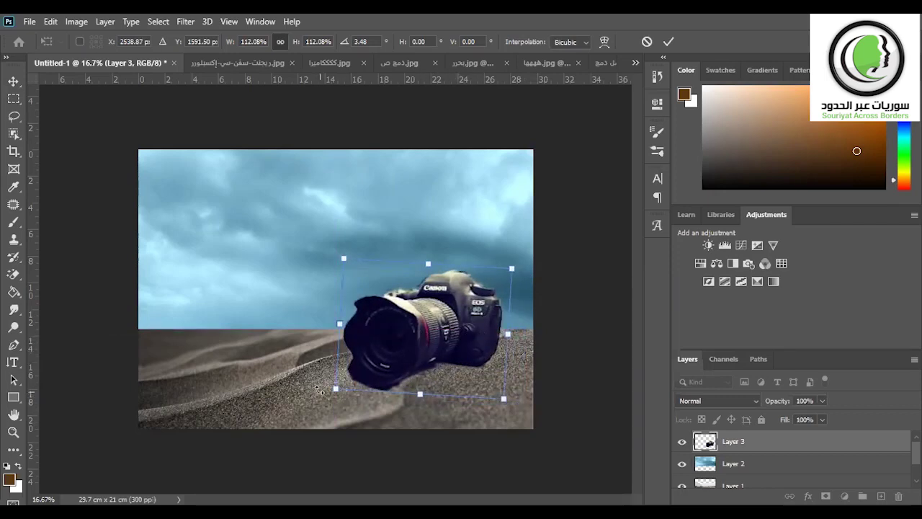
drag(319, 390, 315, 384)
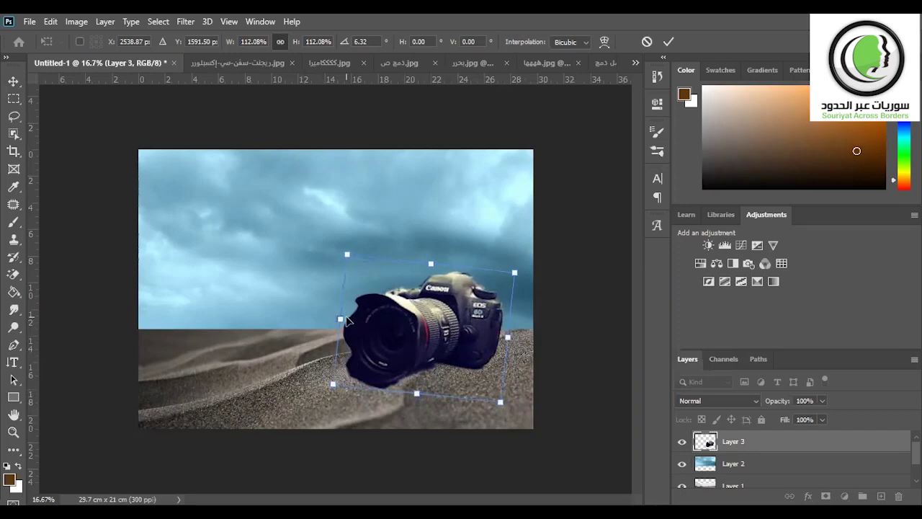
drag(337, 317, 320, 317)
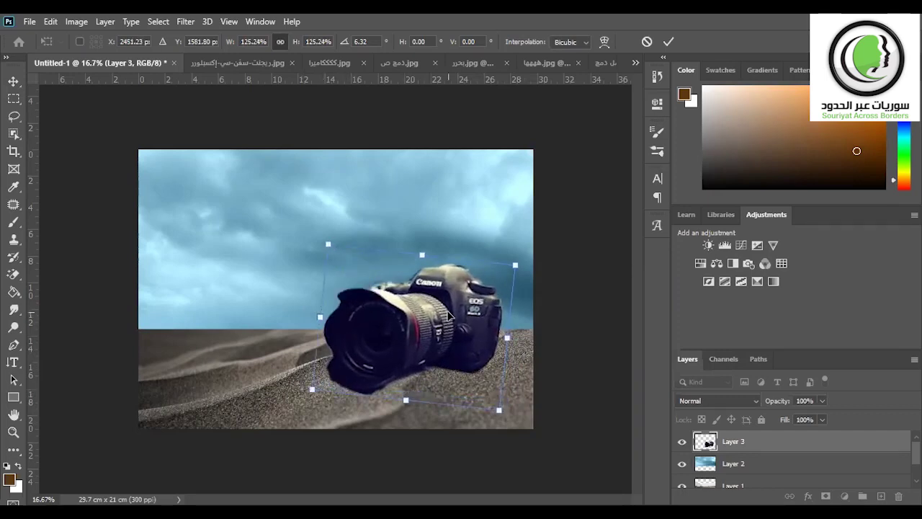
drag(463, 317, 467, 317)
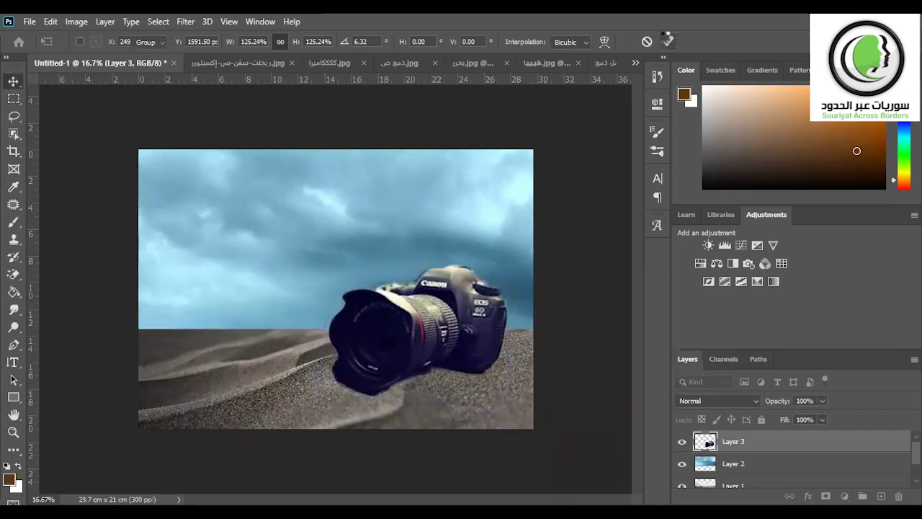
click(667, 41)
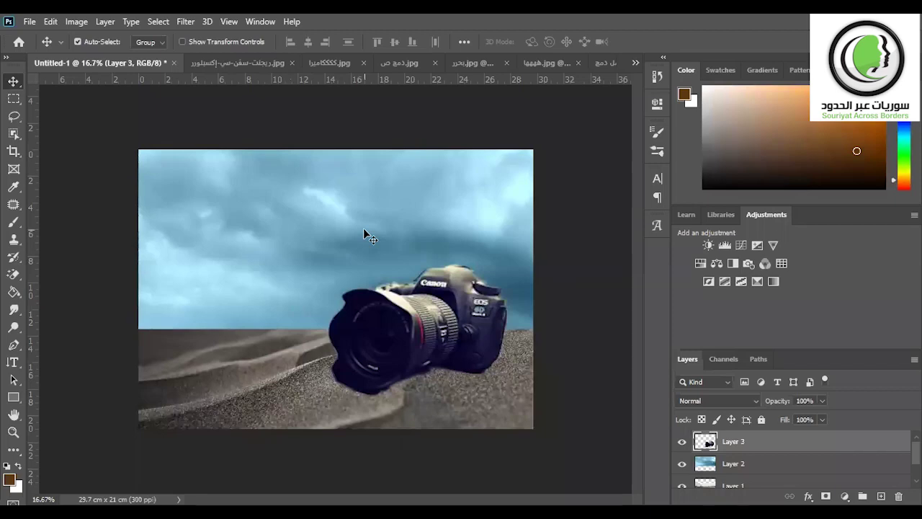
Drag the sea image into the Untitled-1 composite as Layer 4
click(462, 64)
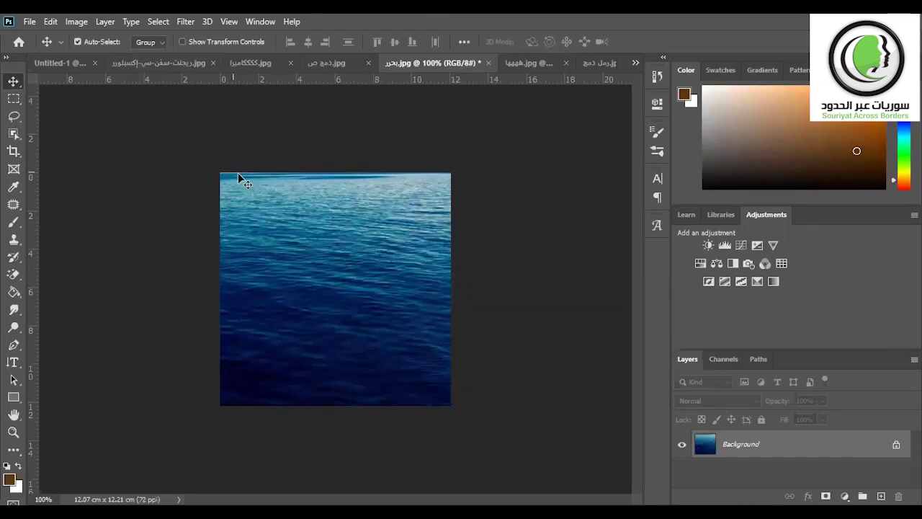
drag(244, 185, 61, 62)
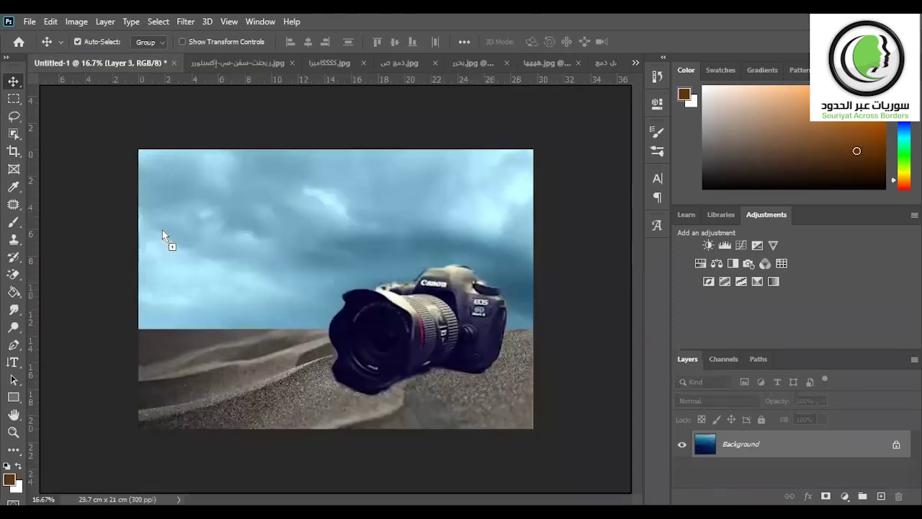
drag(61, 62, 218, 346)
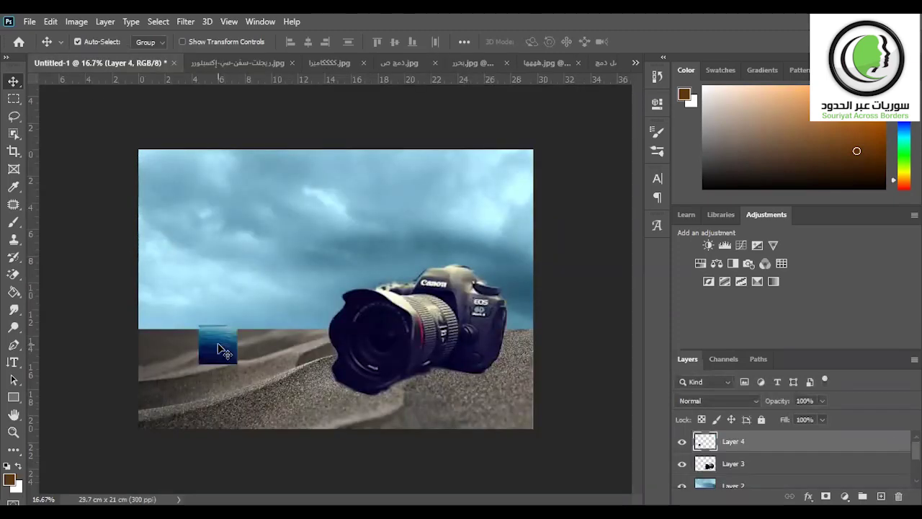
Scale the sea to about 1812% across the canvas and lower its horizon to mid-canvas
key(ctrl+t)
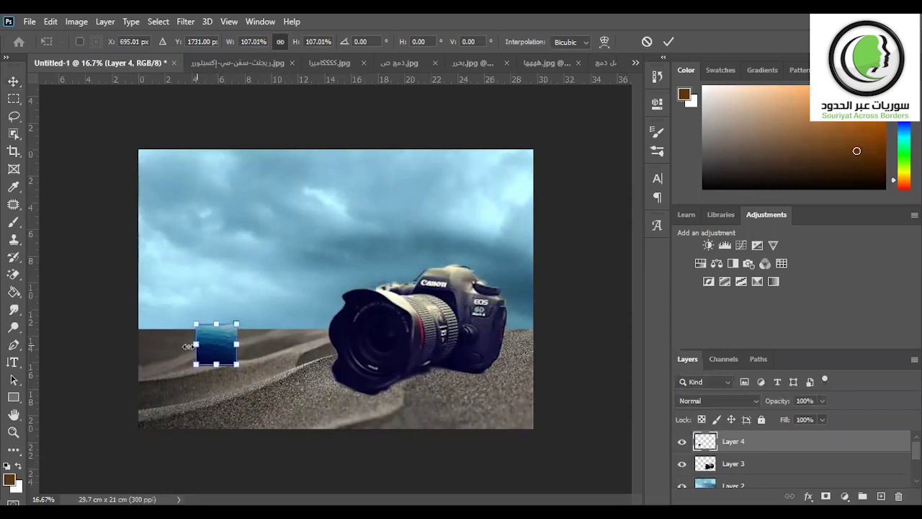
drag(187, 346, 140, 360)
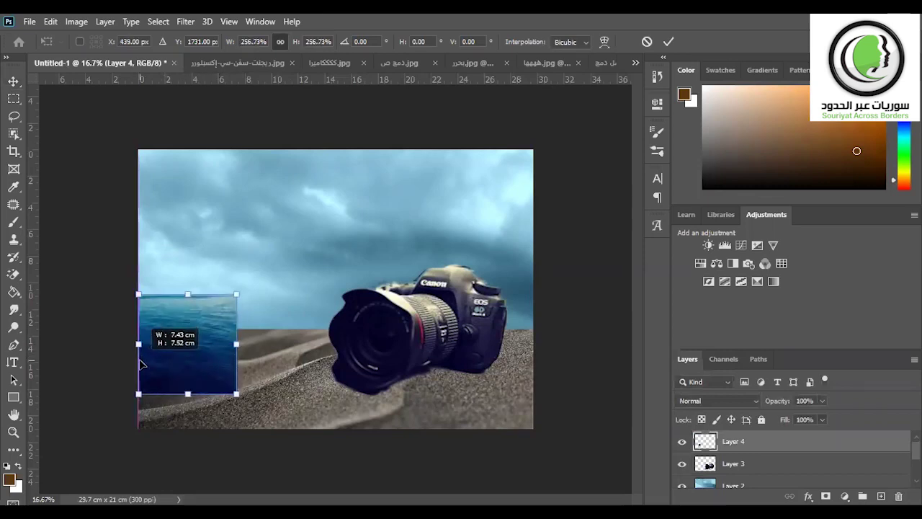
mouse_move(245, 350)
mouse_down()
mouse_move(322, 380)
mouse_move(533, 380)
mouse_up()
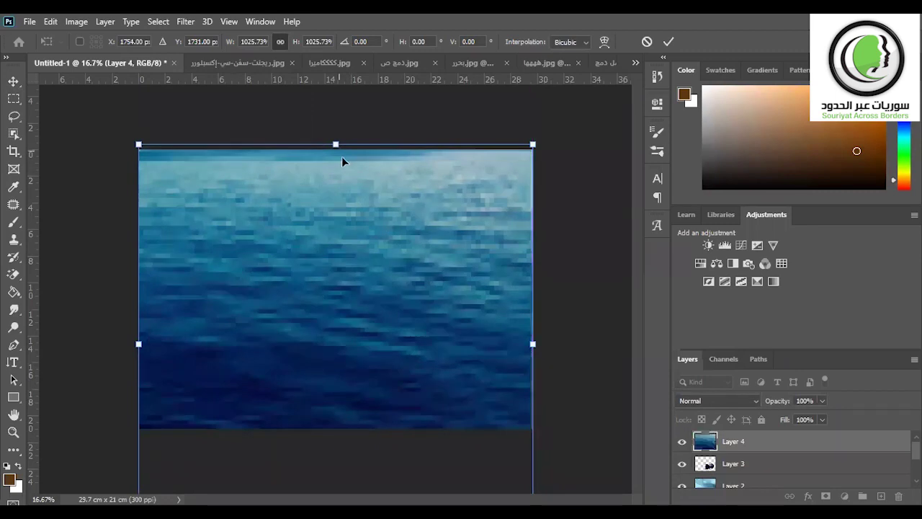
drag(335, 144, 342, 290)
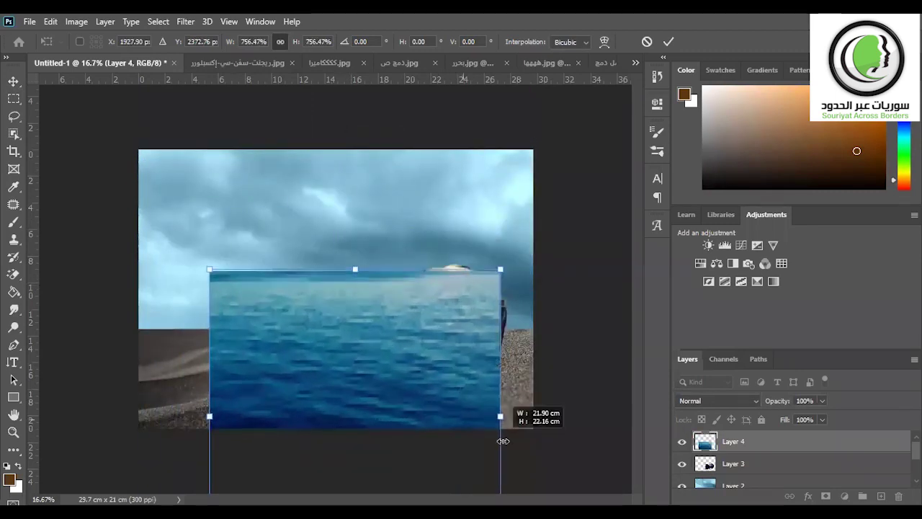
drag(462, 418, 763, 483)
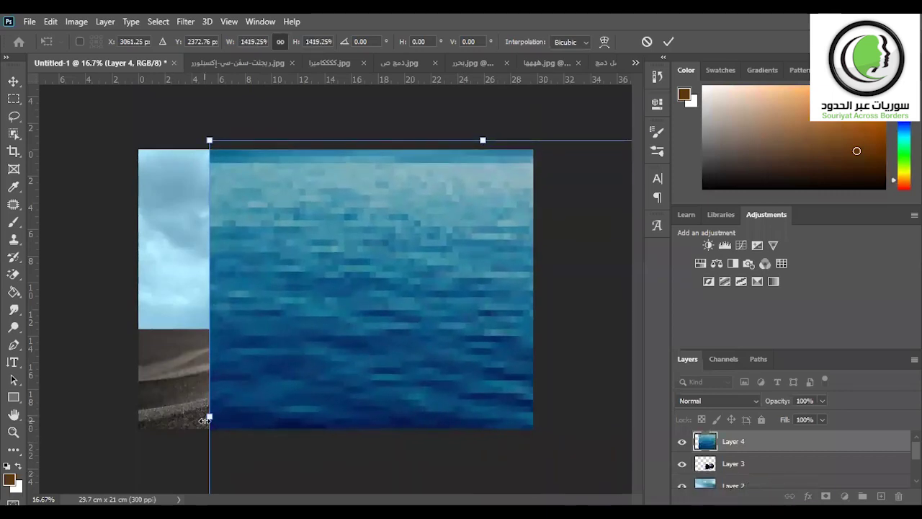
drag(207, 417, 58, 371)
drag(315, 288, 317, 445)
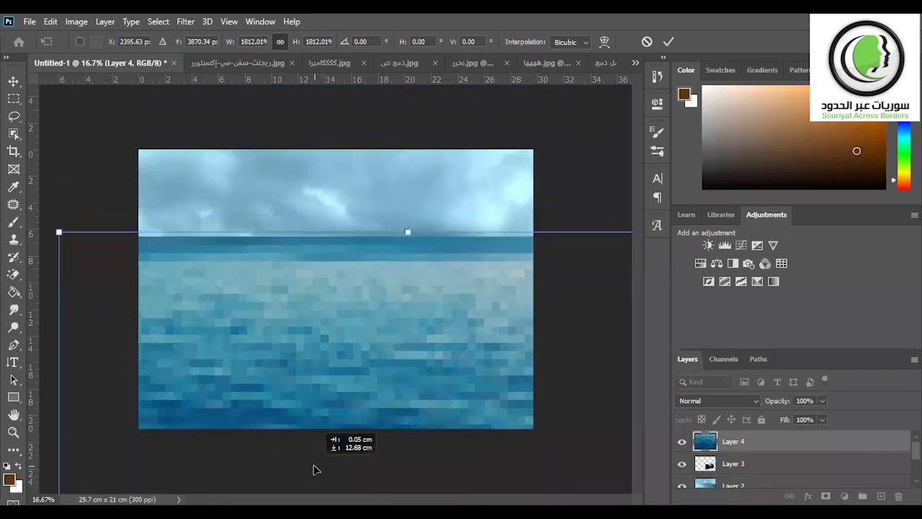
drag(317, 445, 304, 516)
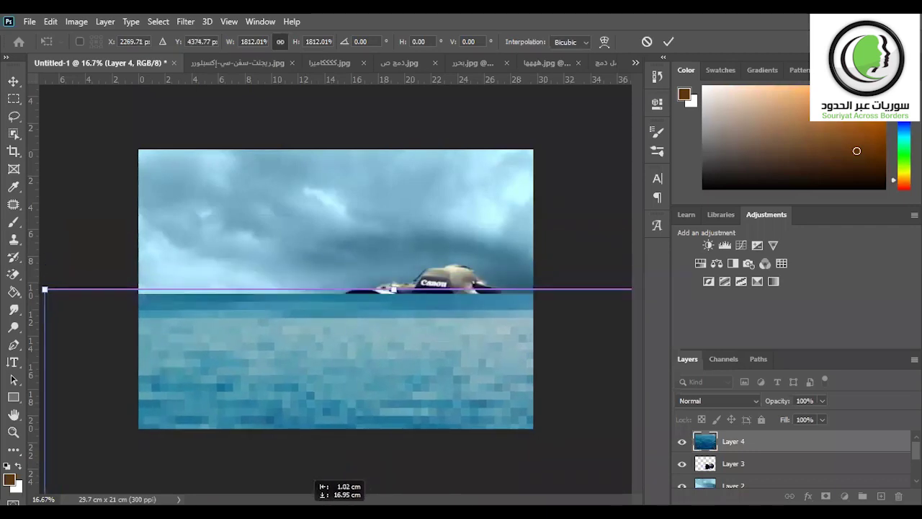
click(672, 33)
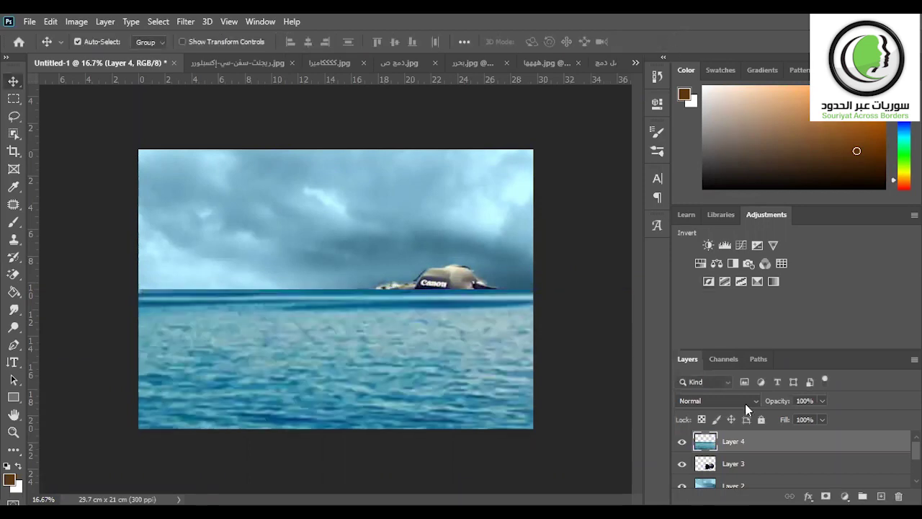
Add a layer mask to the sea layer and paint the camera top back along the horizon
click(826, 496)
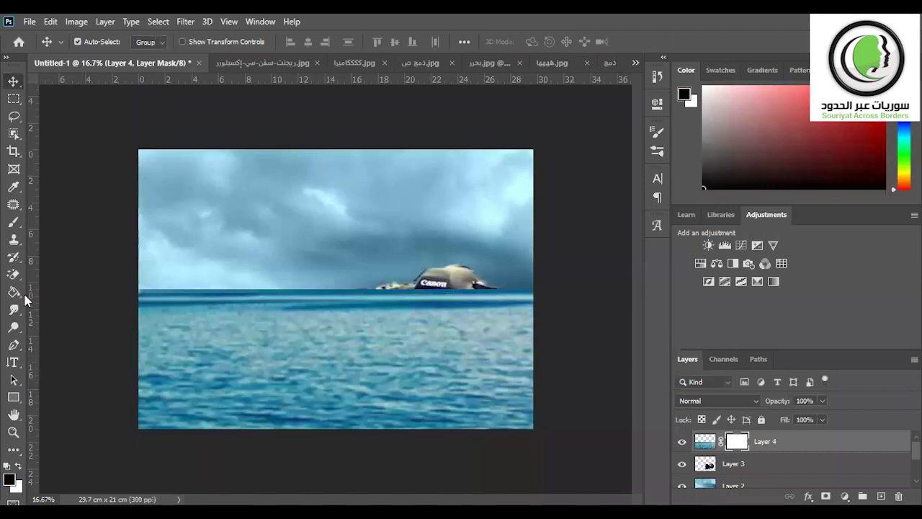
click(15, 224)
mouse_move(355, 293)
mouse_down()
mouse_move(468, 307)
mouse_move(425, 291)
mouse_move(531, 301)
mouse_move(453, 282)
mouse_move(501, 304)
mouse_move(488, 297)
mouse_up()
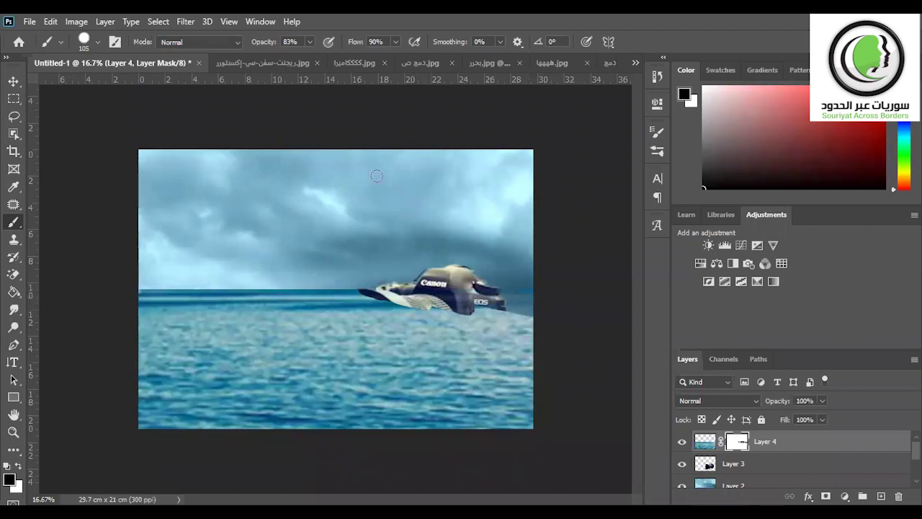
At 100% brush opacity, paint black to reveal the camera body and trim the sea edge
click(310, 41)
drag(309, 57, 340, 63)
click(519, 298)
mouse_move(376, 288)
mouse_down()
mouse_move(518, 320)
mouse_move(395, 288)
mouse_up()
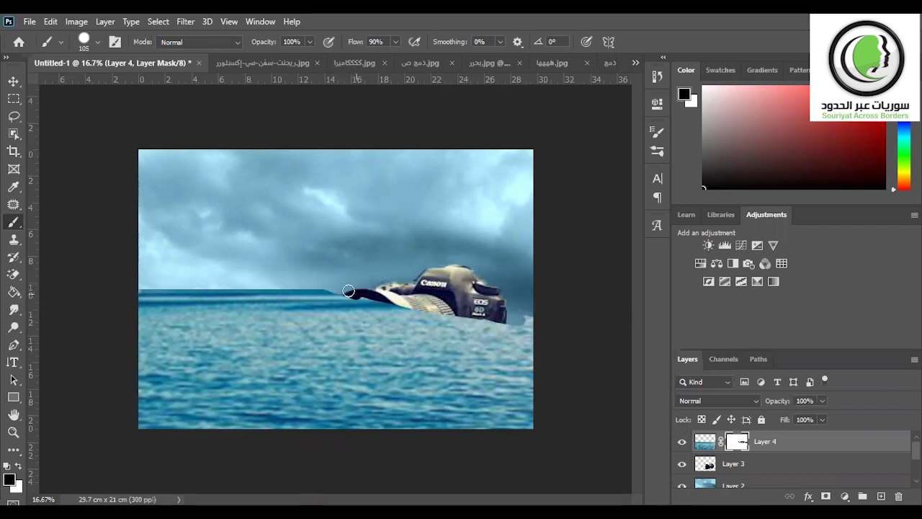
mouse_move(317, 284)
mouse_down()
mouse_move(350, 294)
mouse_move(296, 285)
mouse_up()
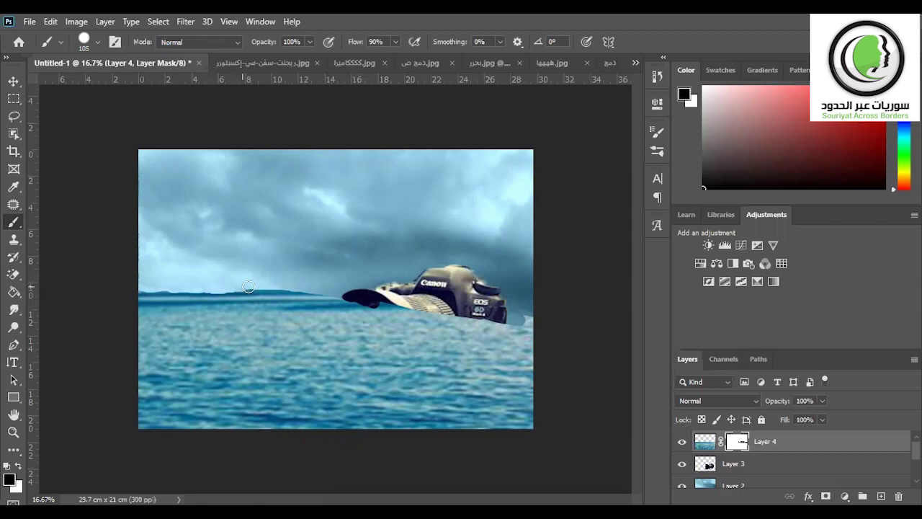
mouse_move(272, 288)
mouse_down()
mouse_move(537, 321)
mouse_move(494, 322)
mouse_move(519, 350)
mouse_move(495, 334)
mouse_move(376, 308)
mouse_move(393, 320)
mouse_move(337, 297)
mouse_move(400, 325)
mouse_move(476, 344)
mouse_move(479, 336)
mouse_move(531, 367)
mouse_move(490, 348)
mouse_move(508, 364)
mouse_move(446, 349)
mouse_move(497, 359)
mouse_up()
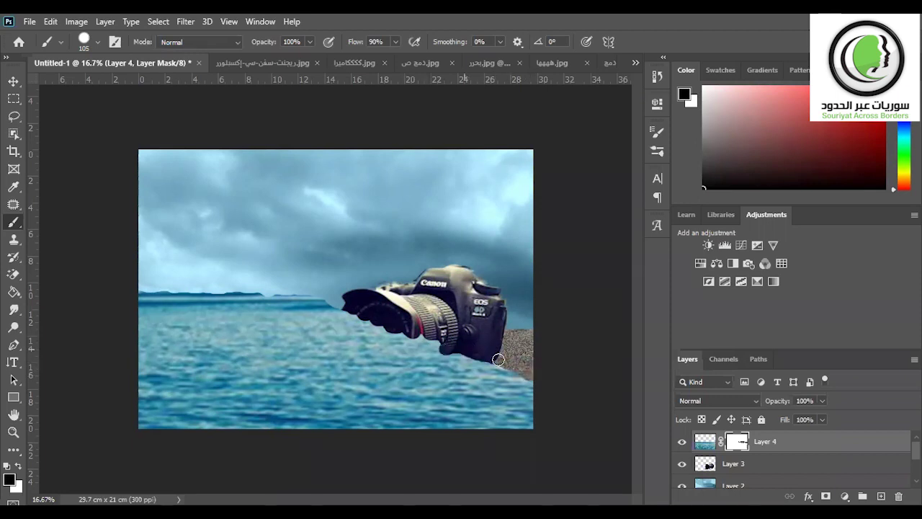
Paint more of the sea mask to reveal the camera lens and lower edge, trimming the horizon strip
mouse_move(427, 340)
mouse_down()
mouse_move(419, 344)
mouse_move(436, 346)
mouse_up()
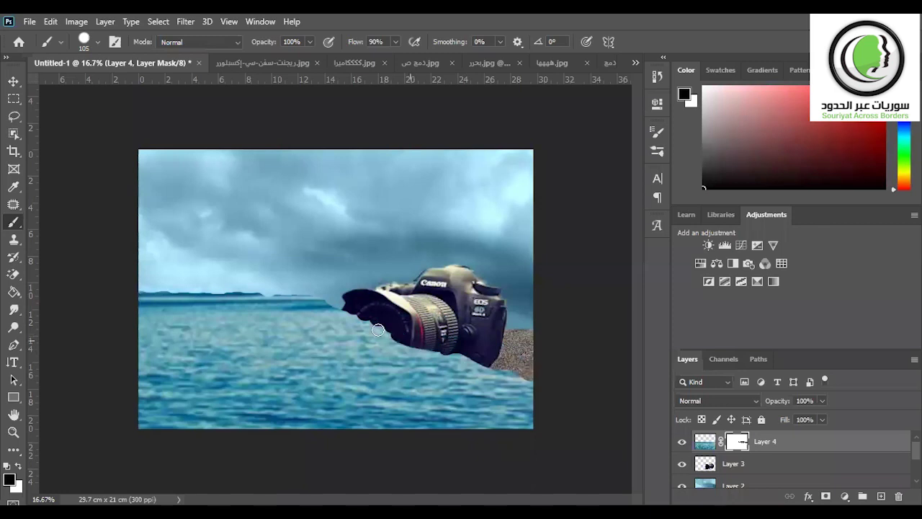
mouse_move(331, 307)
mouse_down()
mouse_move(371, 328)
mouse_move(370, 339)
mouse_move(451, 353)
mouse_move(535, 387)
mouse_move(450, 361)
mouse_up()
drag(450, 361, 531, 391)
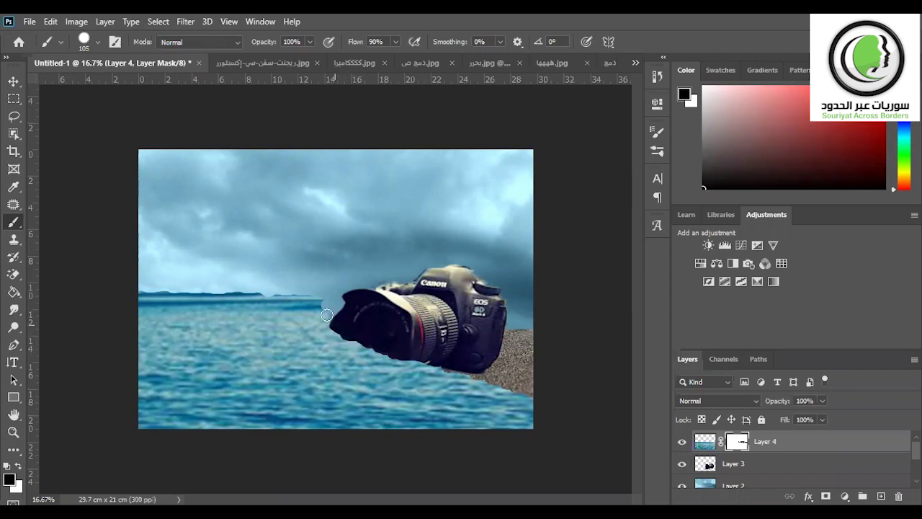
mouse_move(321, 316)
mouse_down()
mouse_move(283, 294)
mouse_move(291, 301)
mouse_move(155, 297)
mouse_up()
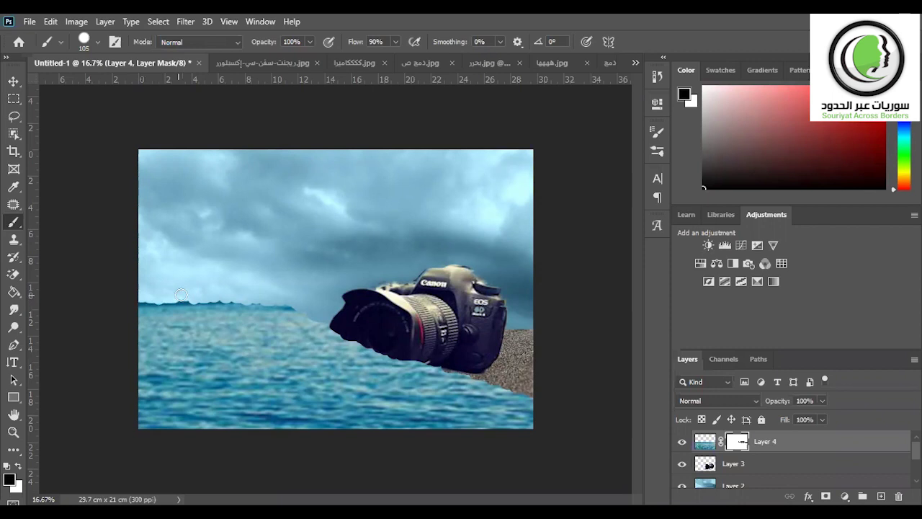
On Layer 4's mask, flatten the horizon bumps, clear water off the lens edge, then restore it leftward
drag(215, 295, 296, 309)
drag(189, 296, 172, 294)
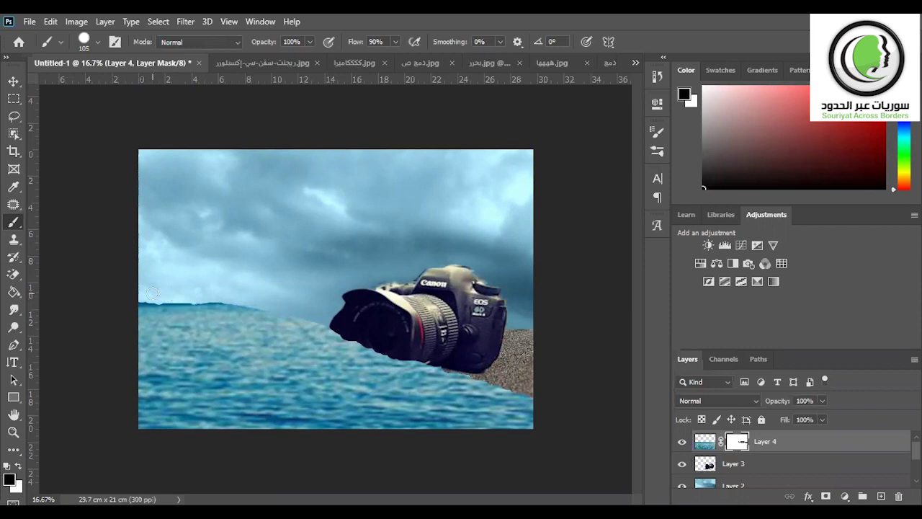
mouse_move(164, 301)
mouse_down()
mouse_move(156, 297)
mouse_move(190, 300)
mouse_up()
drag(226, 300, 227, 300)
drag(349, 338, 480, 373)
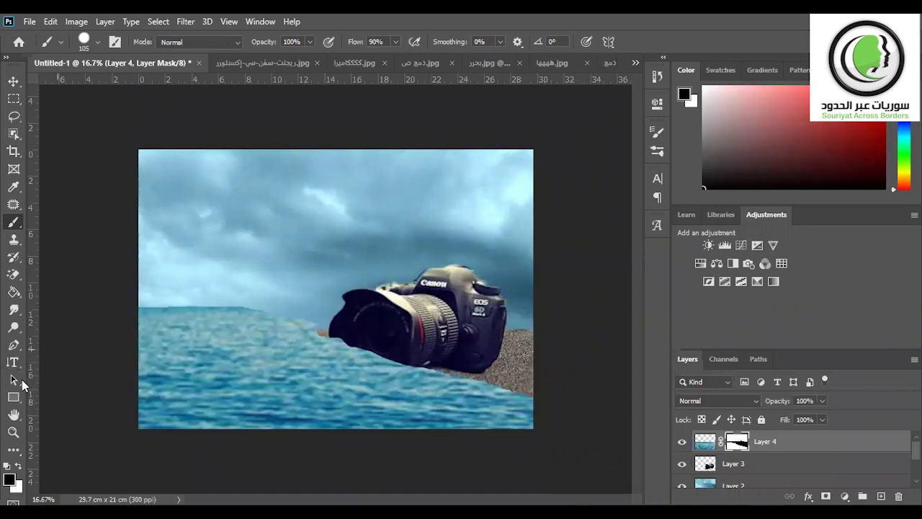
click(18, 467)
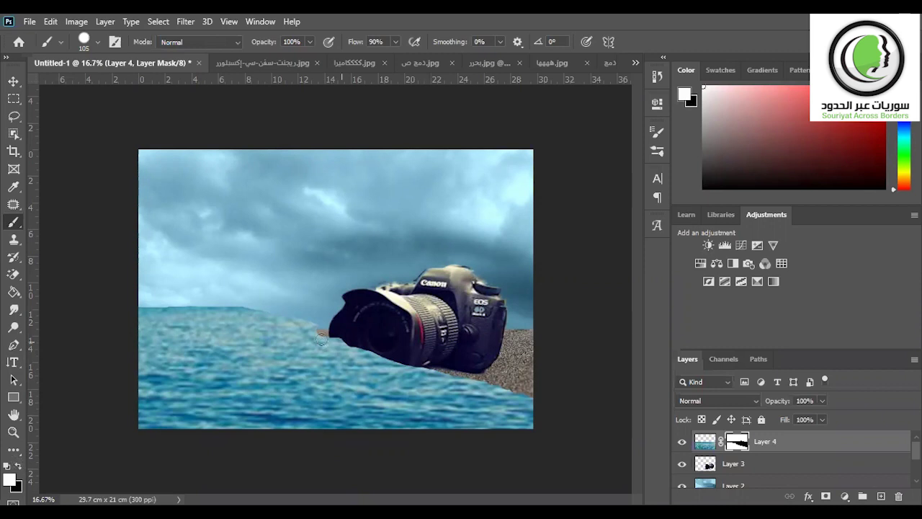
drag(317, 333, 329, 340)
Add a mask to Layer 3 and paint out the camera's base gravel at 84% brush opacity
click(767, 462)
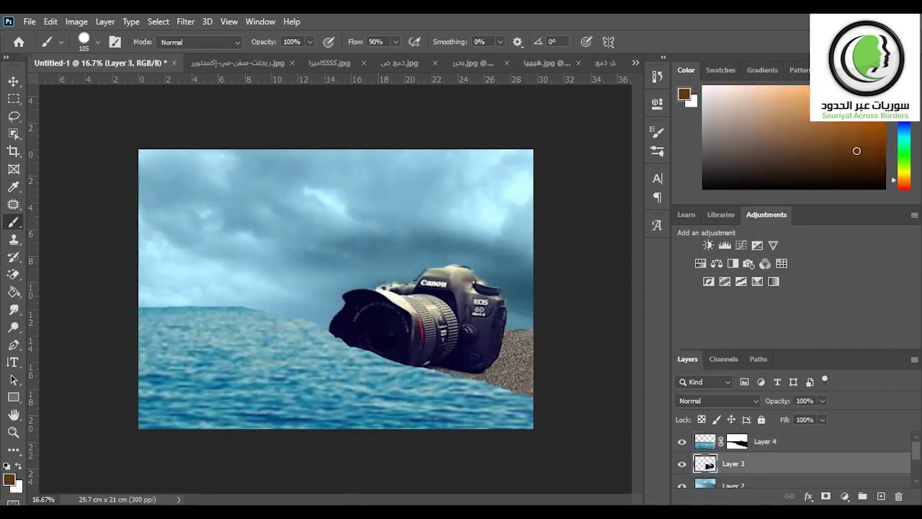
click(826, 495)
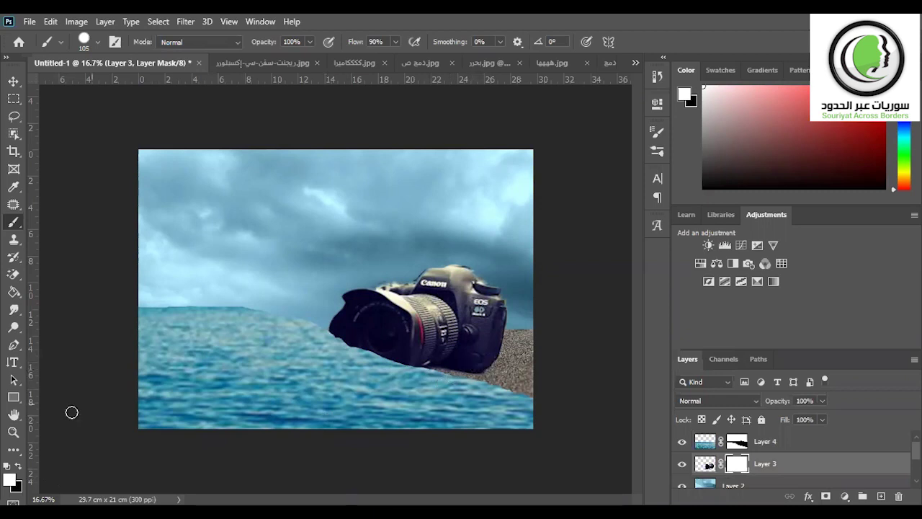
click(18, 466)
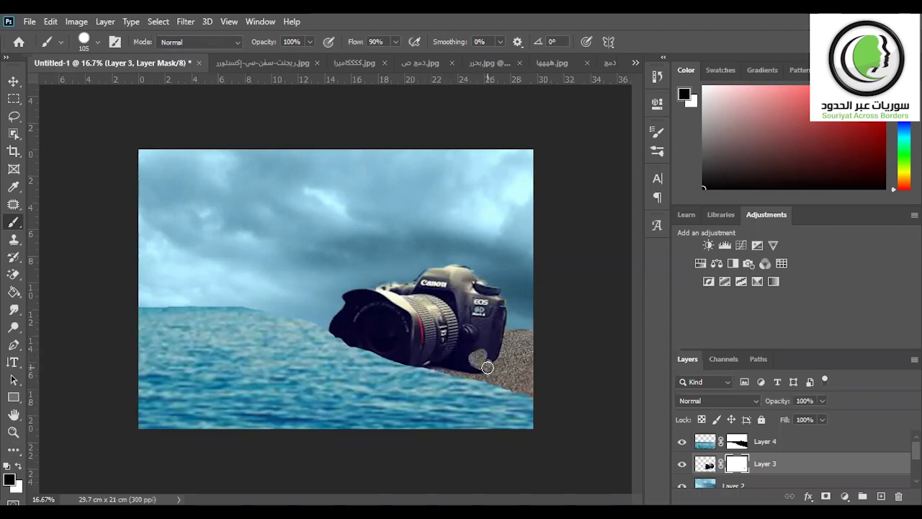
click(480, 361)
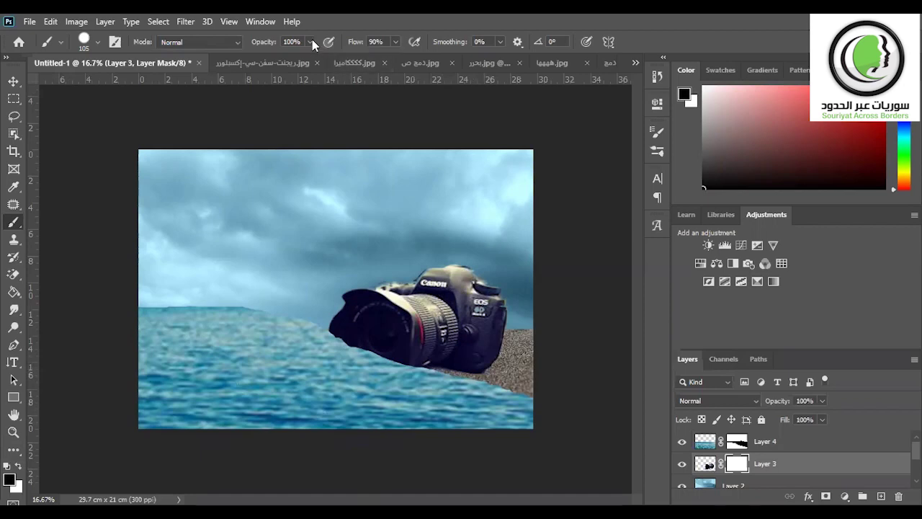
drag(313, 44, 298, 52)
drag(309, 54, 300, 57)
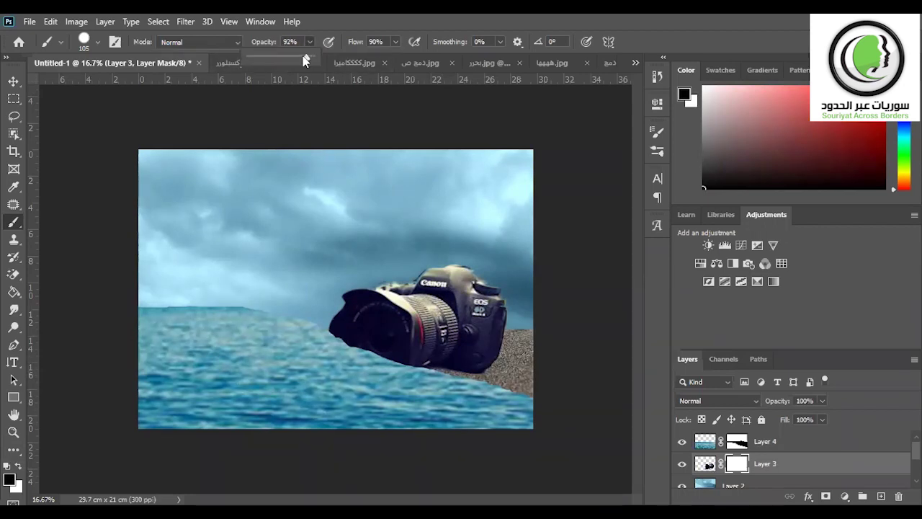
click(489, 372)
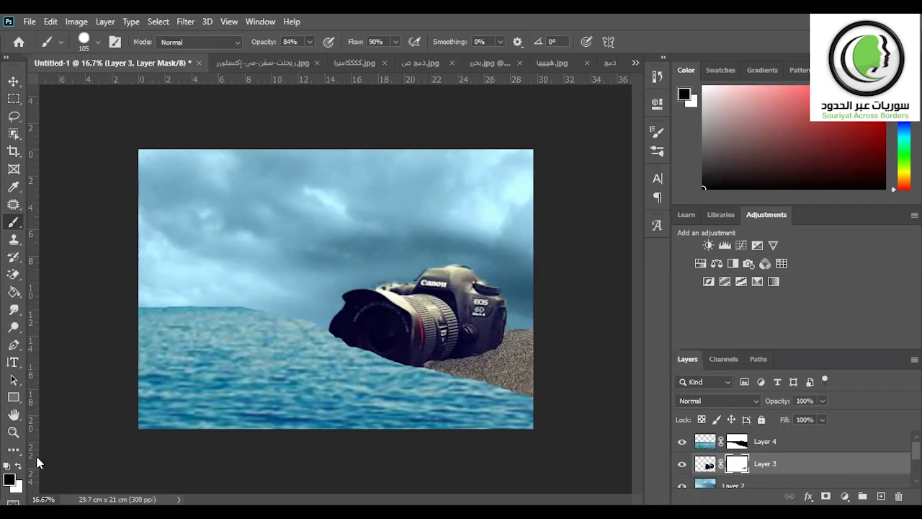
On Layer 4's mask, lower and fade the left water edge, restoring sea over the lens's lower-left
click(735, 446)
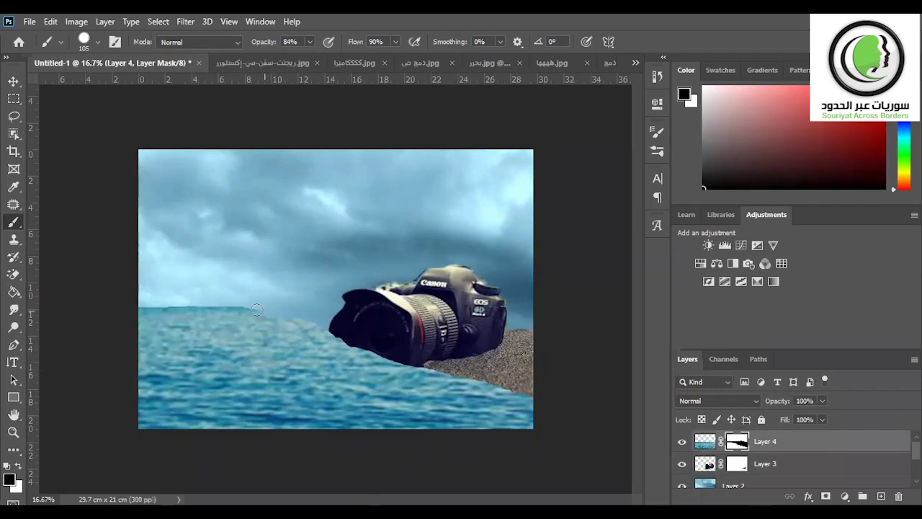
mouse_move(219, 304)
mouse_down()
mouse_move(164, 307)
mouse_move(294, 318)
mouse_move(150, 308)
mouse_move(340, 332)
mouse_up()
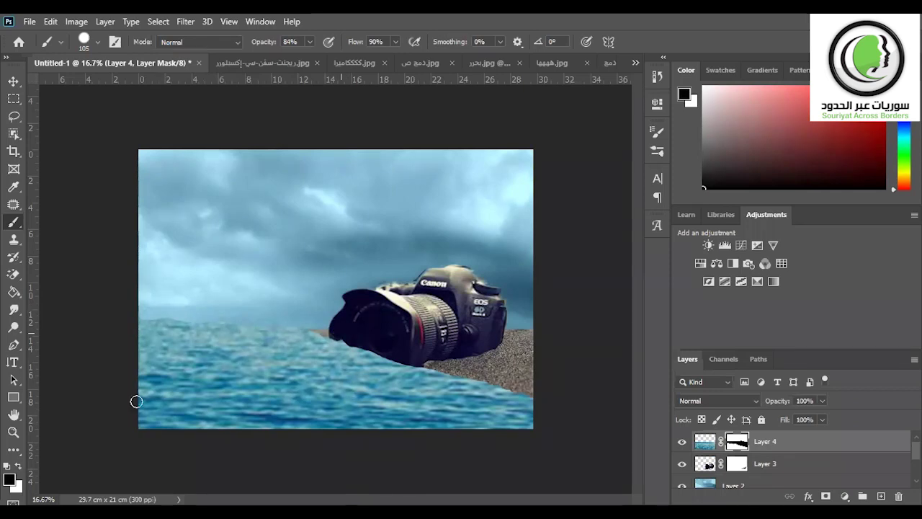
click(18, 465)
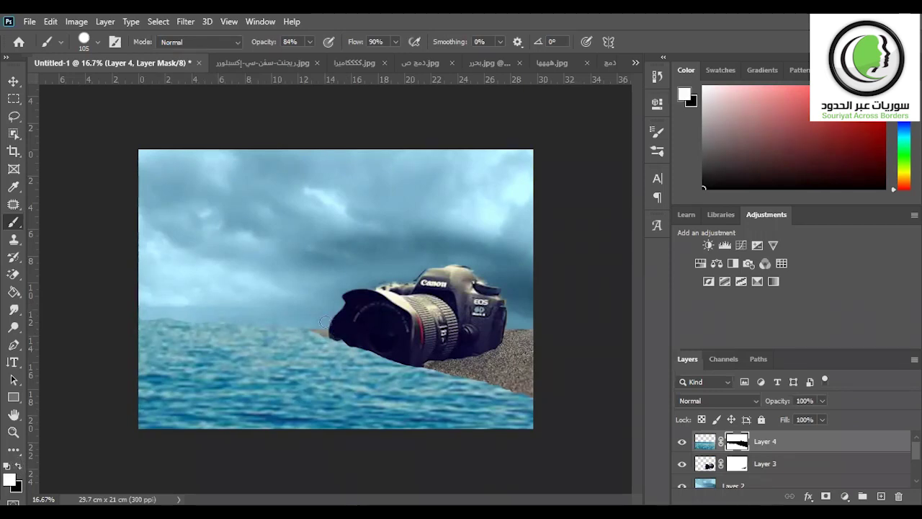
drag(310, 329, 347, 345)
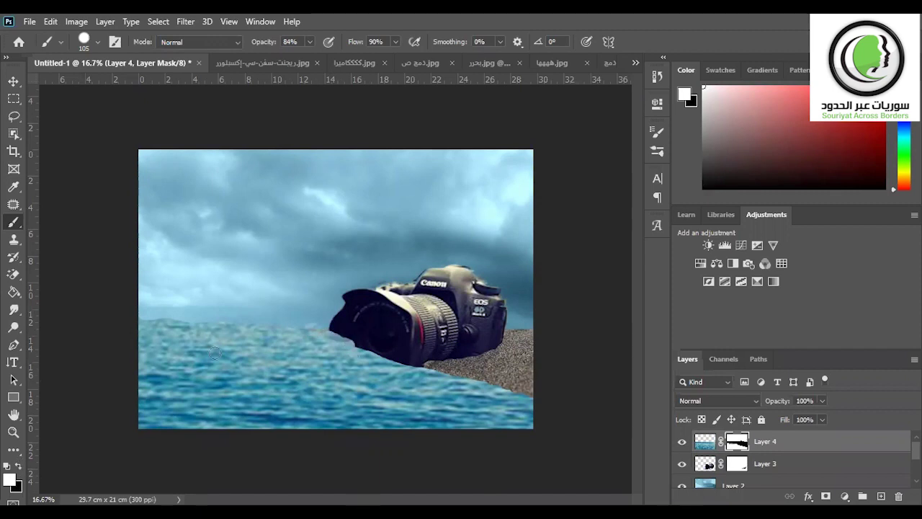
click(19, 465)
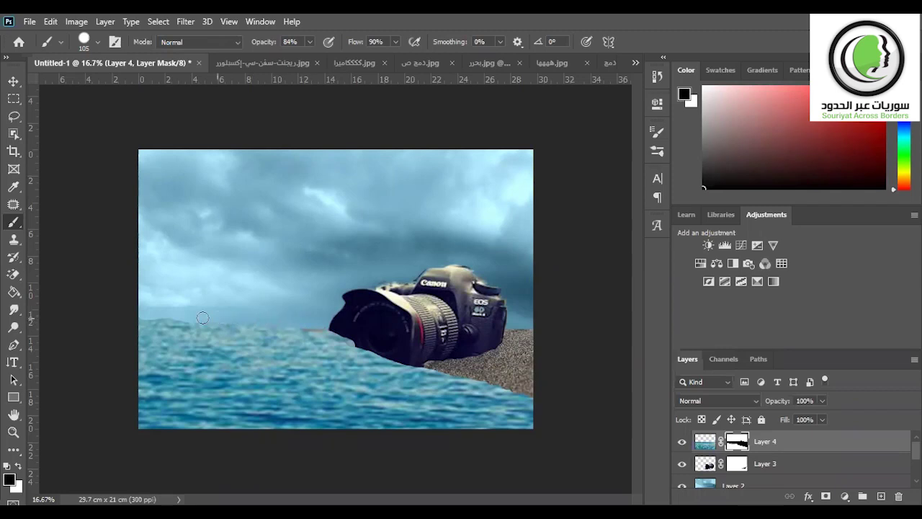
mouse_move(186, 318)
mouse_down()
mouse_move(142, 318)
mouse_move(231, 324)
mouse_up()
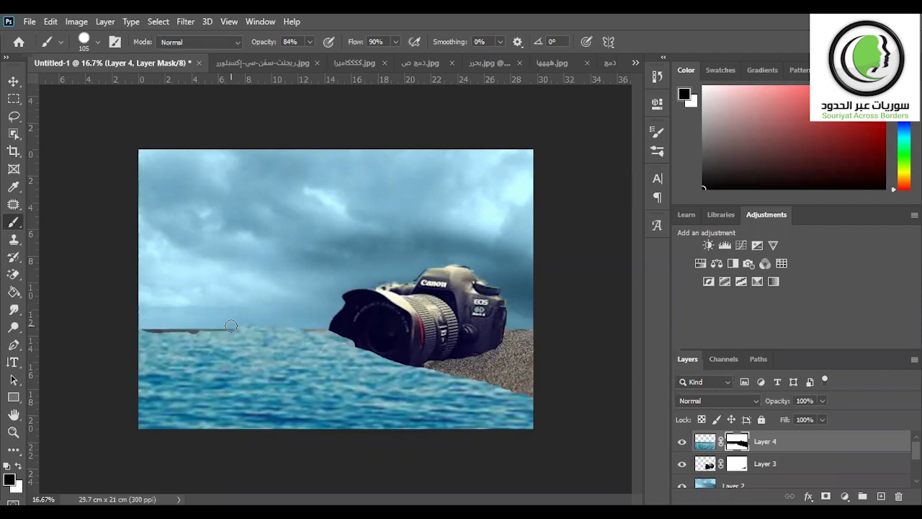
click(19, 466)
mouse_move(195, 337)
mouse_down()
mouse_move(146, 332)
mouse_move(300, 331)
mouse_up()
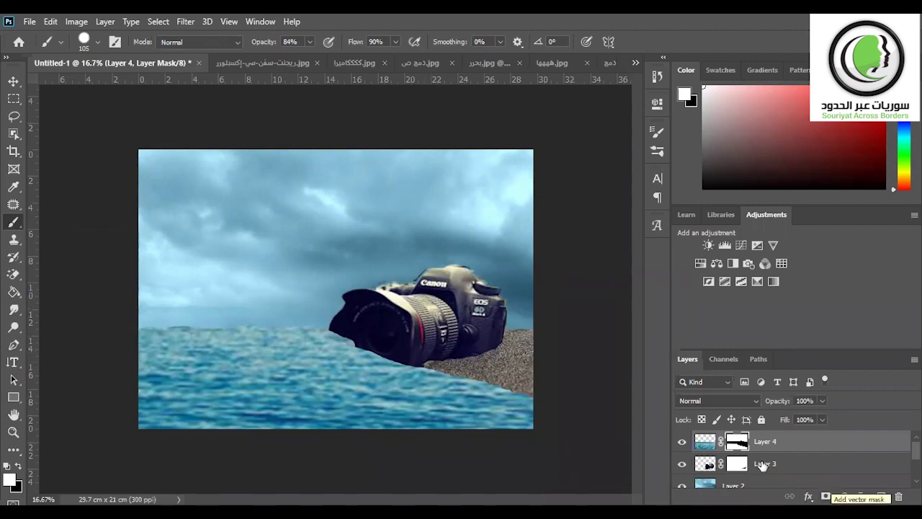
Paint out the faint distant ship and smooth the horizon bumps on Layer 4's mask
click(196, 318)
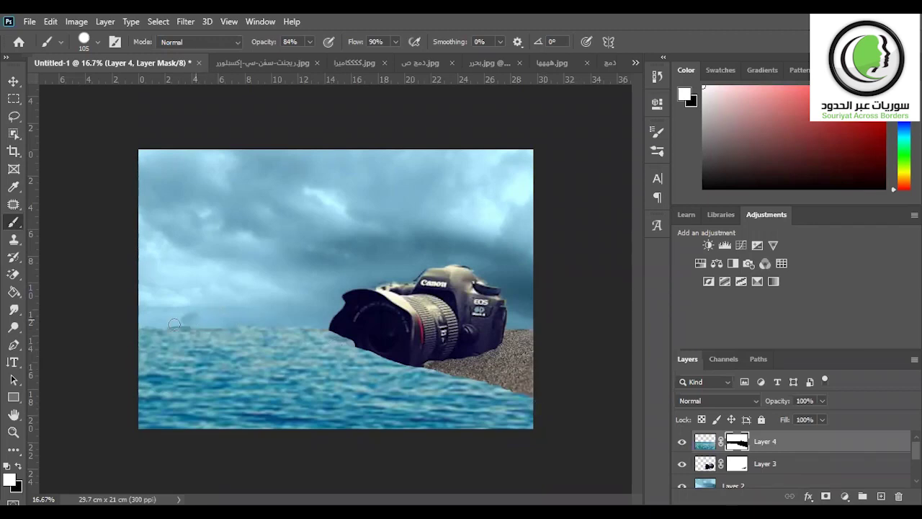
click(19, 468)
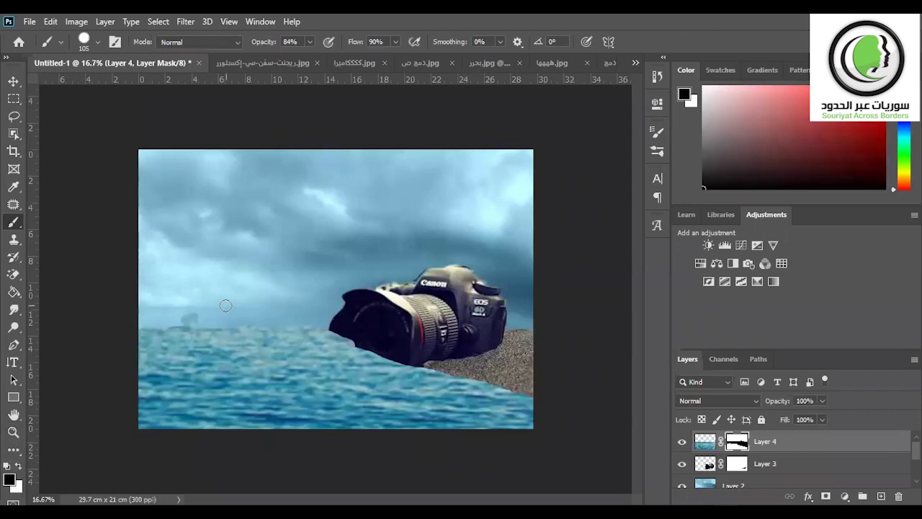
drag(197, 316, 181, 318)
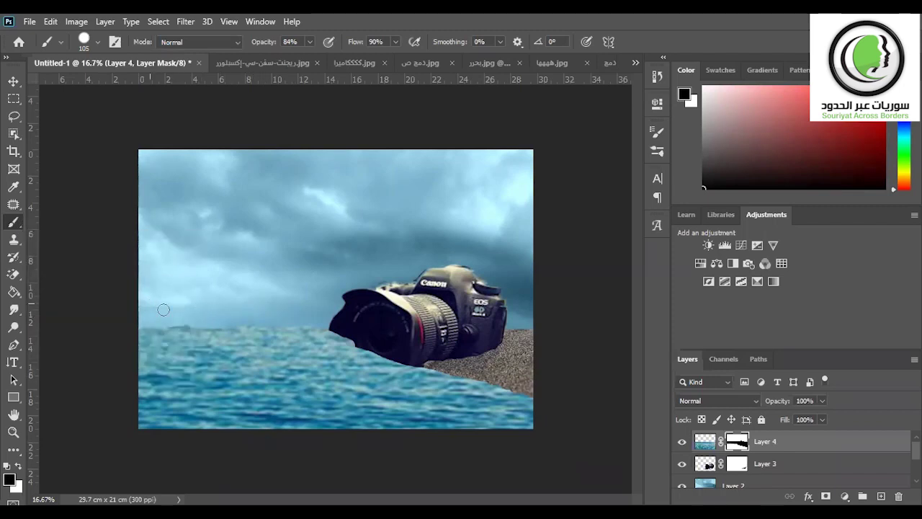
drag(162, 318, 201, 320)
mouse_move(328, 326)
mouse_down()
mouse_move(350, 338)
mouse_move(328, 318)
mouse_up()
Blend the left horizon toward the camera, then soften the line further right in white
mouse_move(172, 322)
mouse_down()
mouse_move(185, 323)
mouse_move(147, 323)
mouse_move(196, 325)
mouse_up()
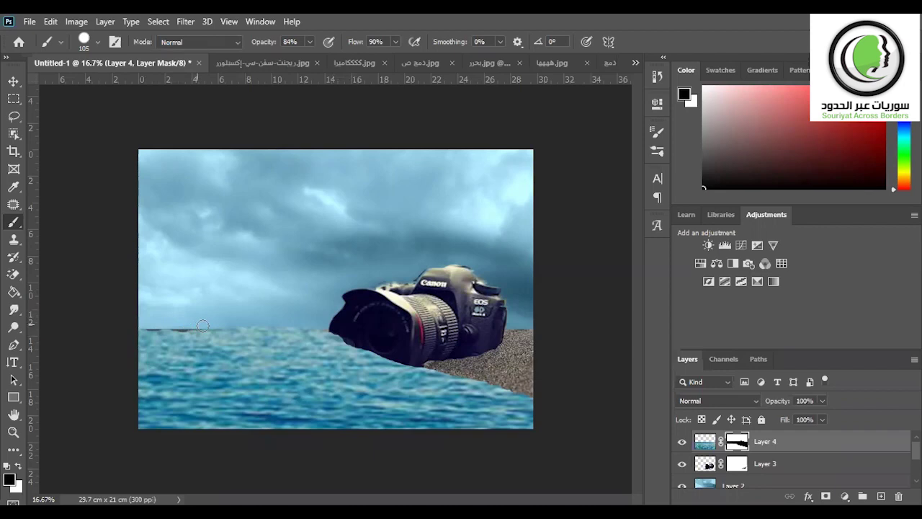
drag(247, 325, 306, 324)
click(19, 467)
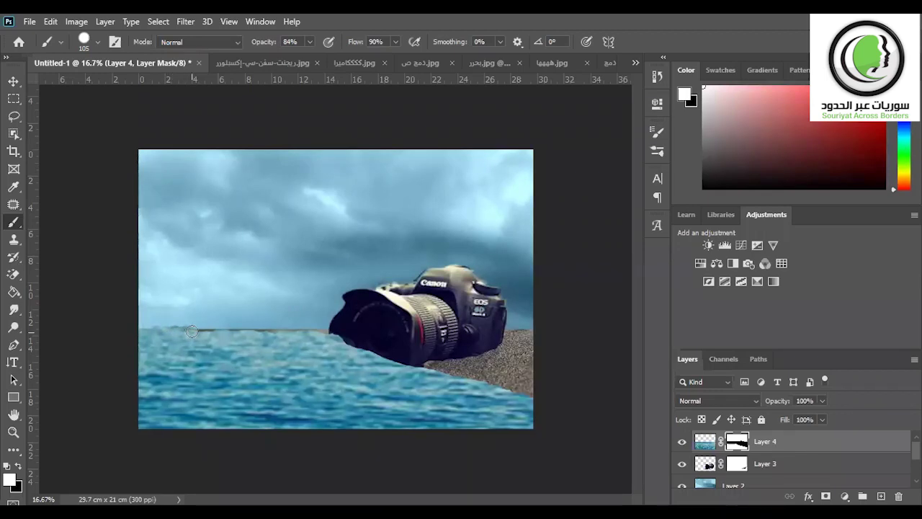
drag(195, 331, 302, 330)
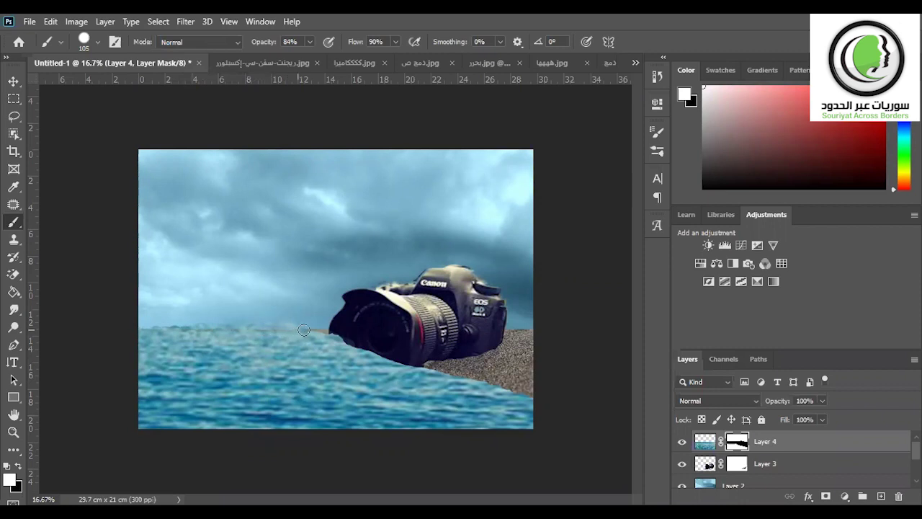
Soften the sea's edge from left of the lens along the sand boundary at the lower right
drag(317, 331, 424, 374)
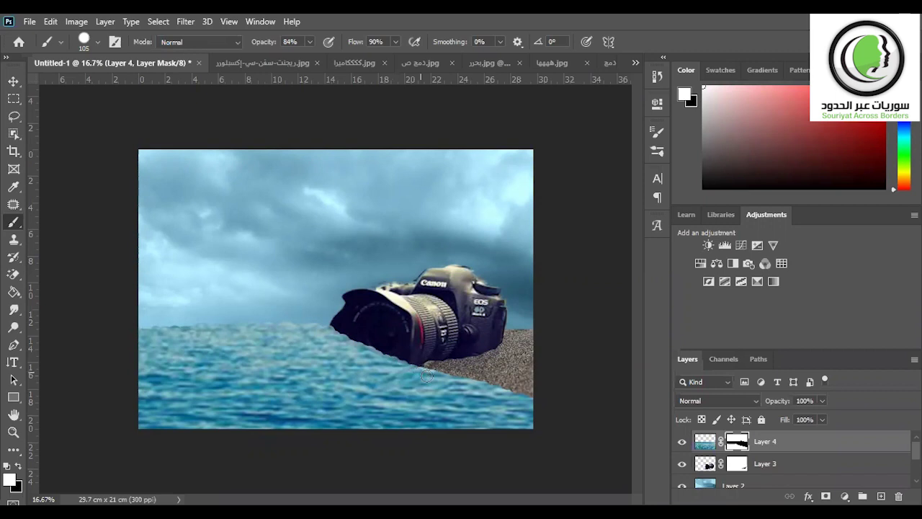
drag(433, 376, 459, 382)
drag(475, 382, 481, 386)
drag(503, 388, 507, 390)
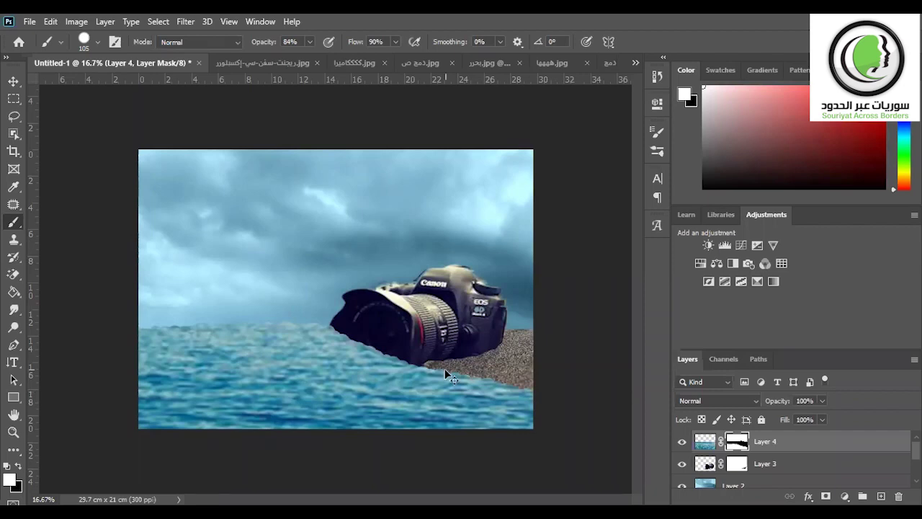
Stretch the sea layer's top edge slightly upward and commit the transform
key(ctrl+t)
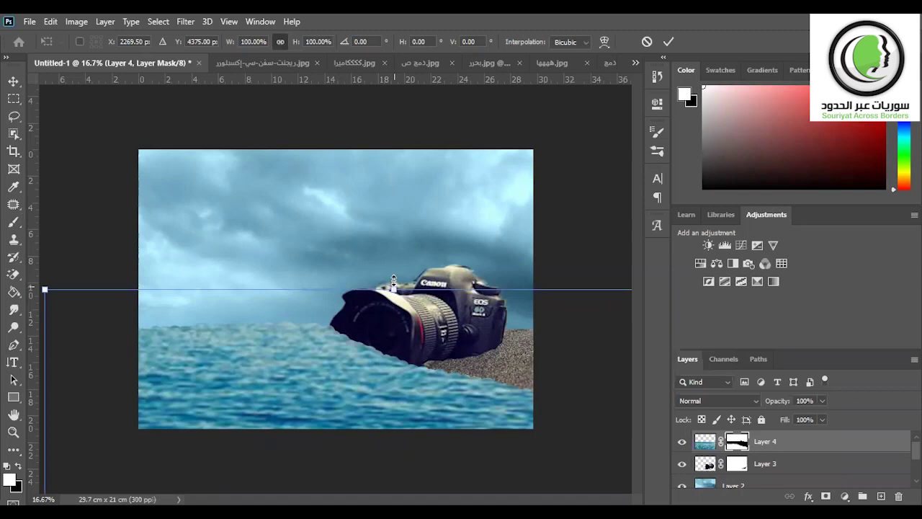
drag(394, 285, 393, 278)
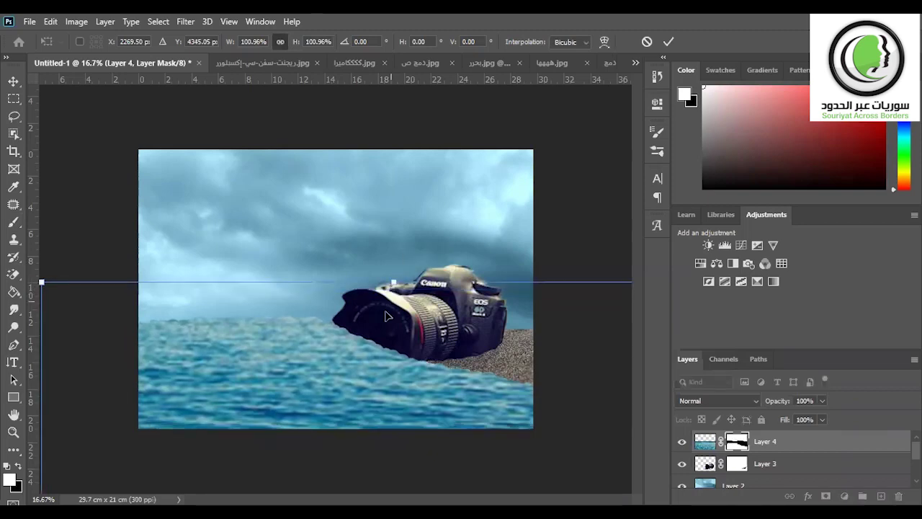
click(669, 43)
key(b)
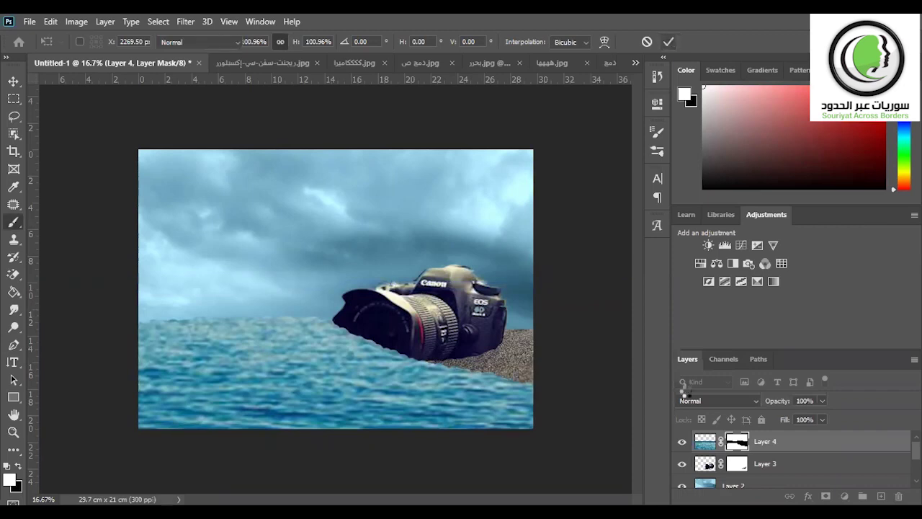
Enlarge the Layer 3 camera to about 105% and tilt it roughly 1.8°
click(709, 469)
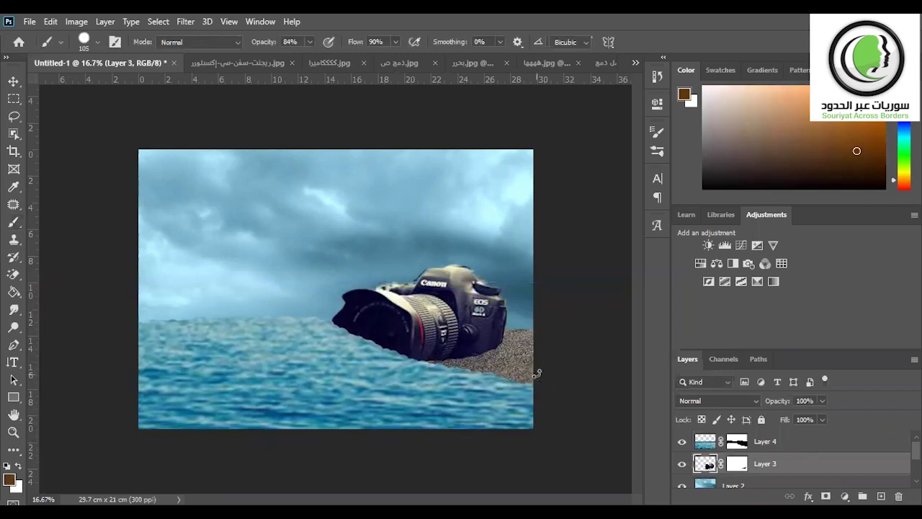
key(ctrl+t)
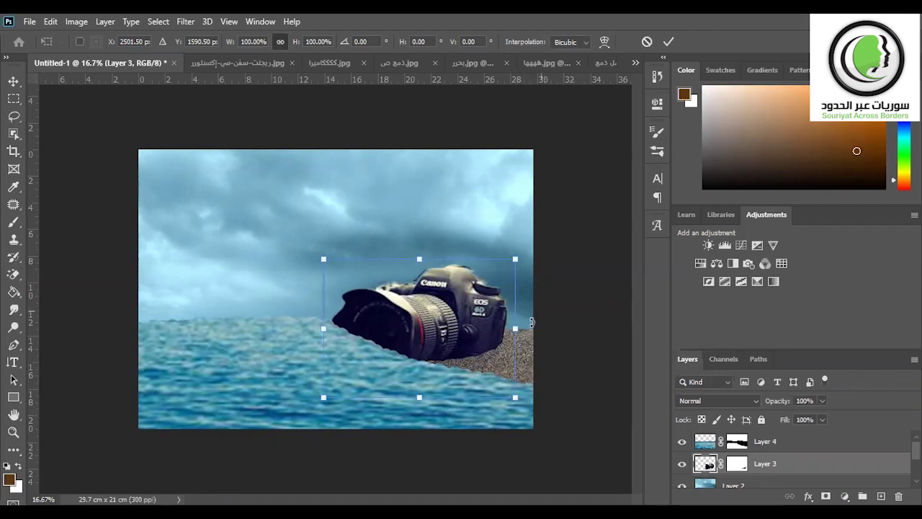
drag(516, 328, 502, 328)
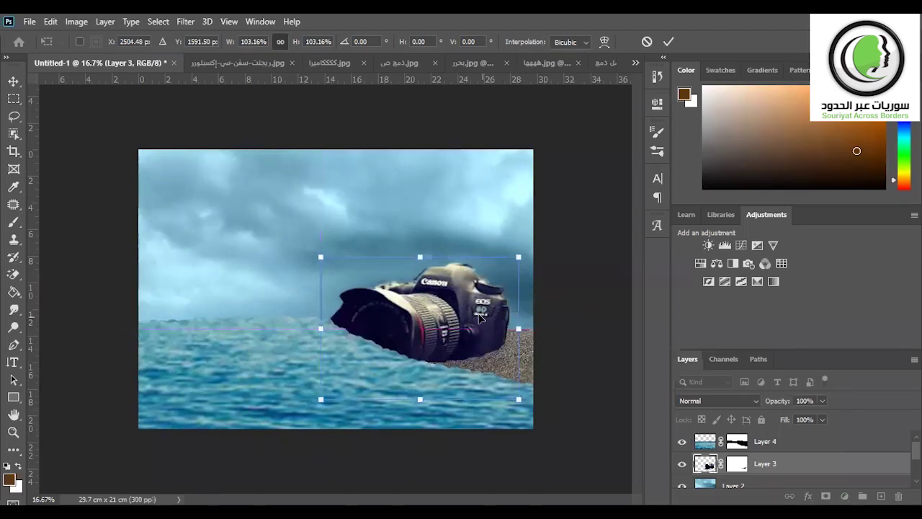
drag(312, 251, 311, 245)
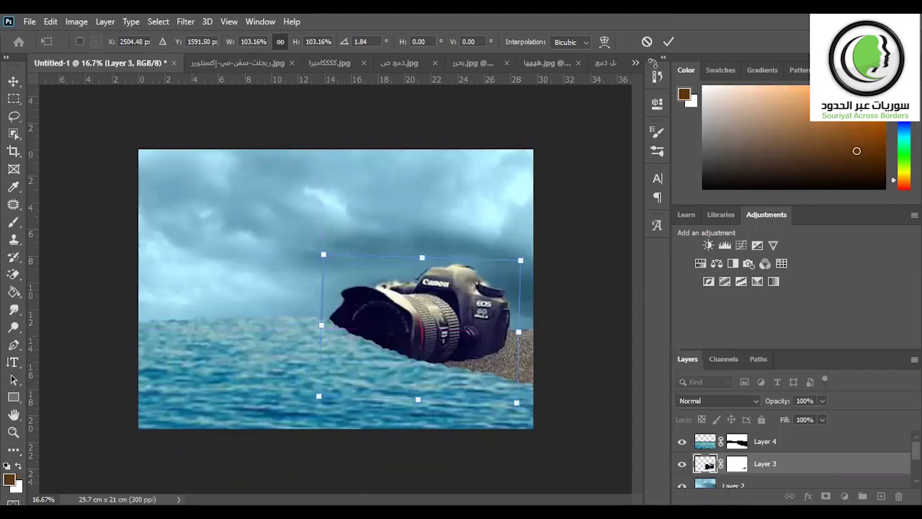
drag(521, 261, 524, 257)
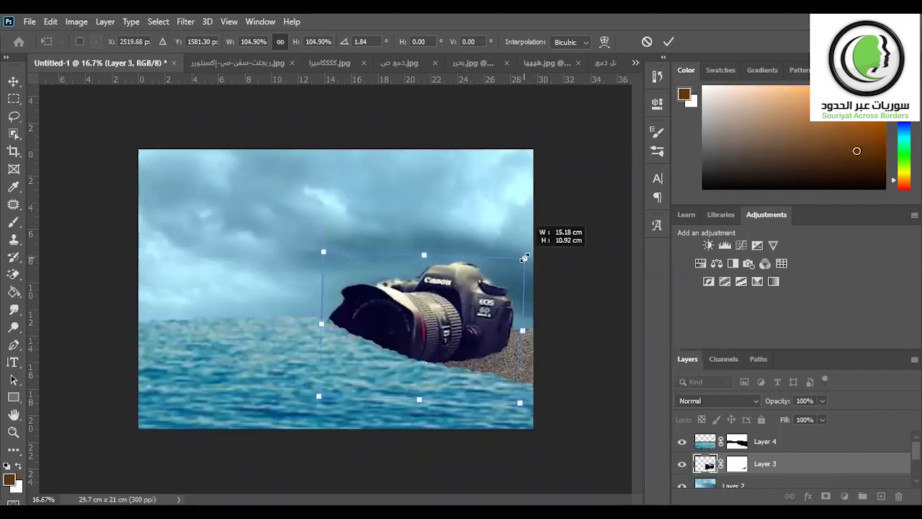
click(668, 41)
click(665, 40)
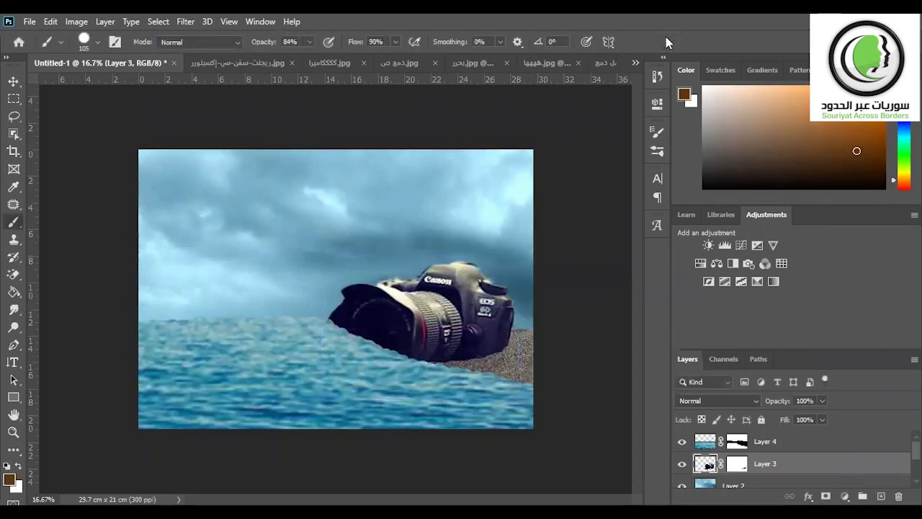
On Layer 3's mask, paint black to clean the sand edge under the camera
click(737, 463)
drag(484, 368, 475, 363)
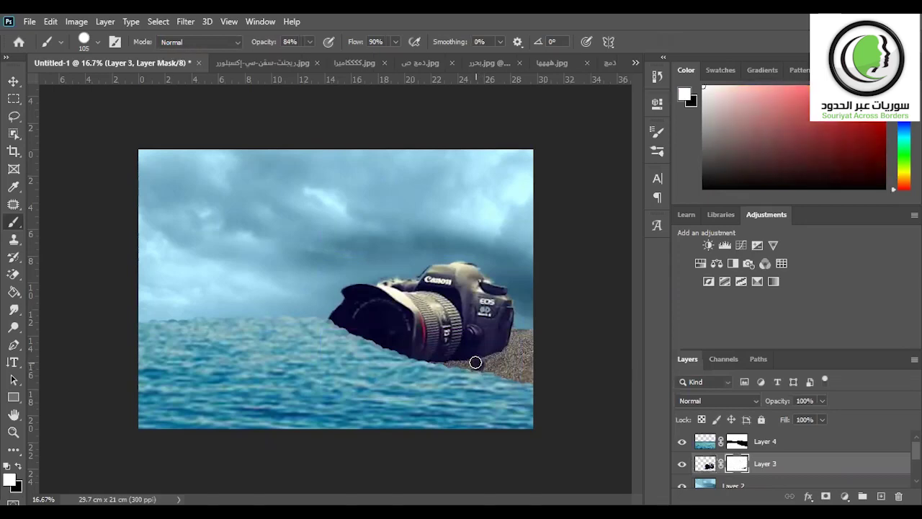
click(18, 467)
drag(480, 371, 480, 364)
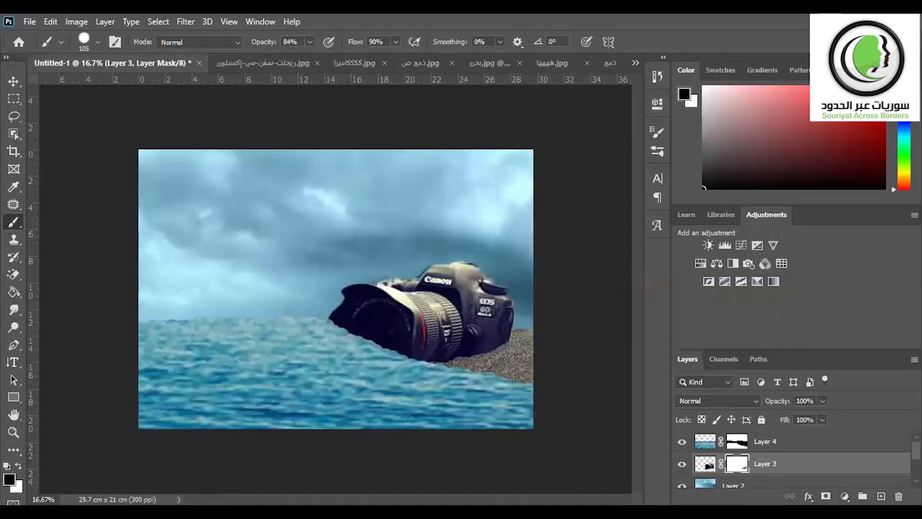
Add a Hue/Saturation layer clipped to Layer 4, shifting Hue to about +15
click(791, 442)
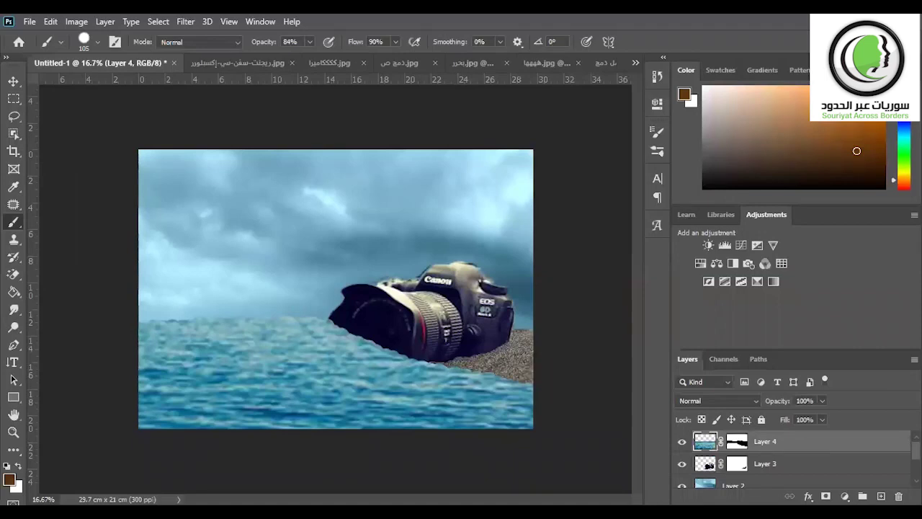
click(845, 496)
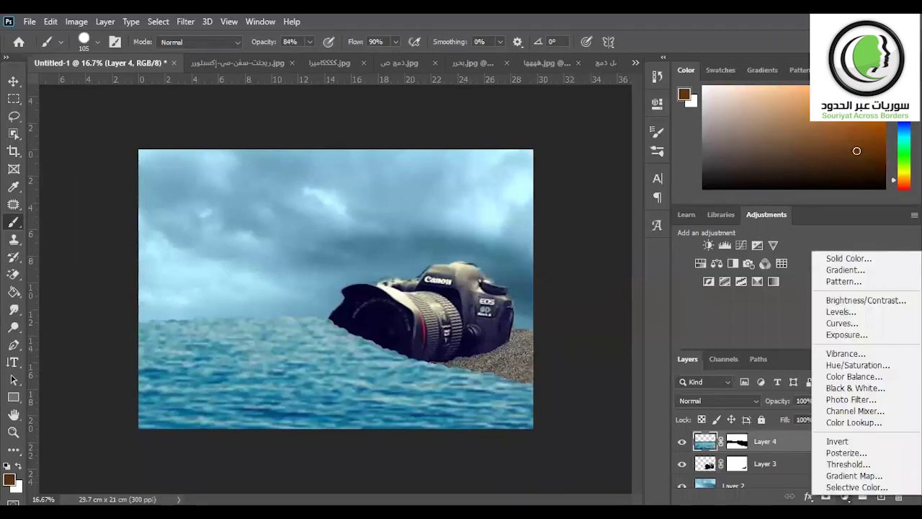
click(844, 368)
drag(540, 193, 550, 194)
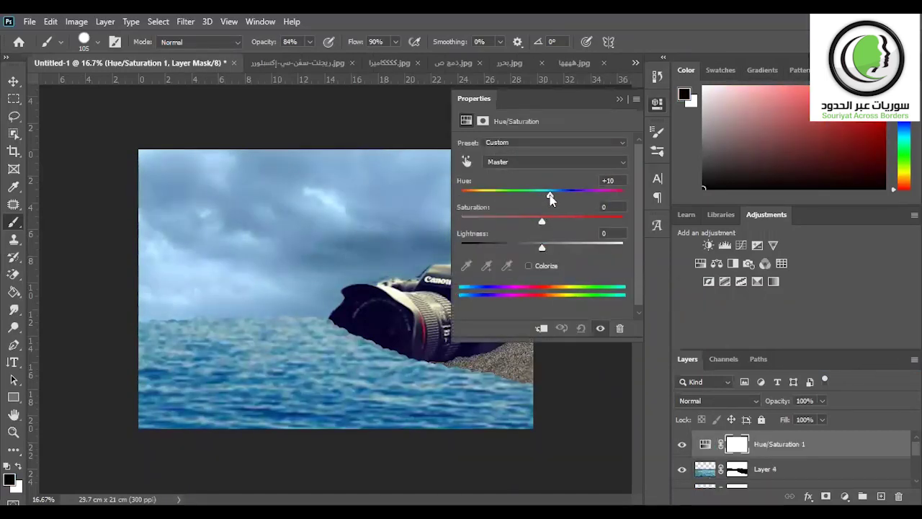
drag(534, 200, 549, 201)
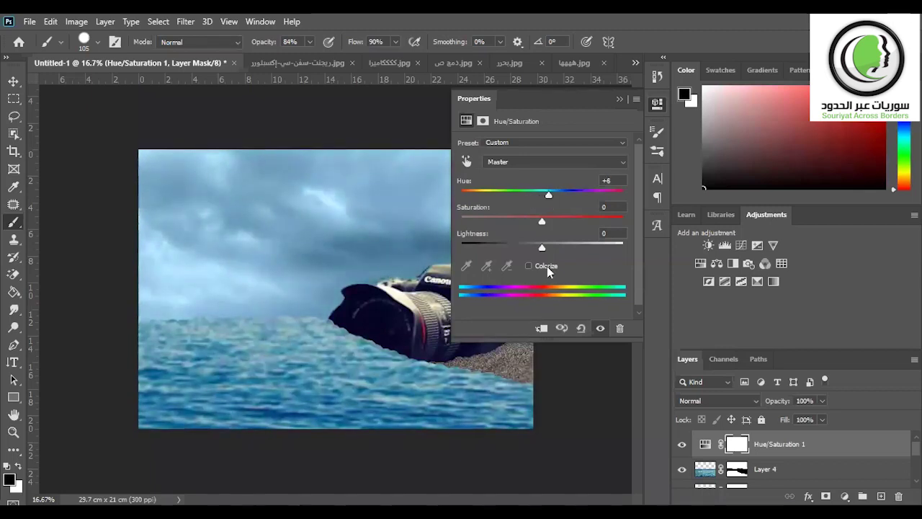
click(541, 328)
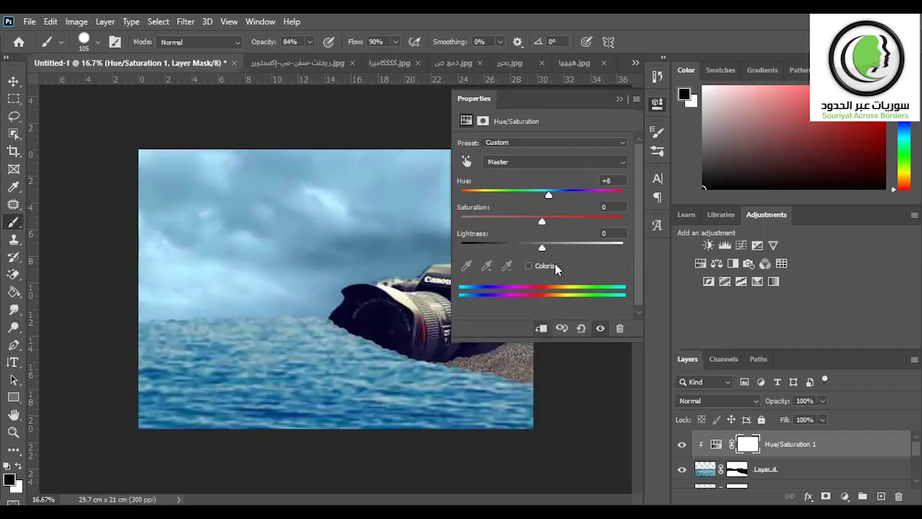
drag(550, 200, 549, 200)
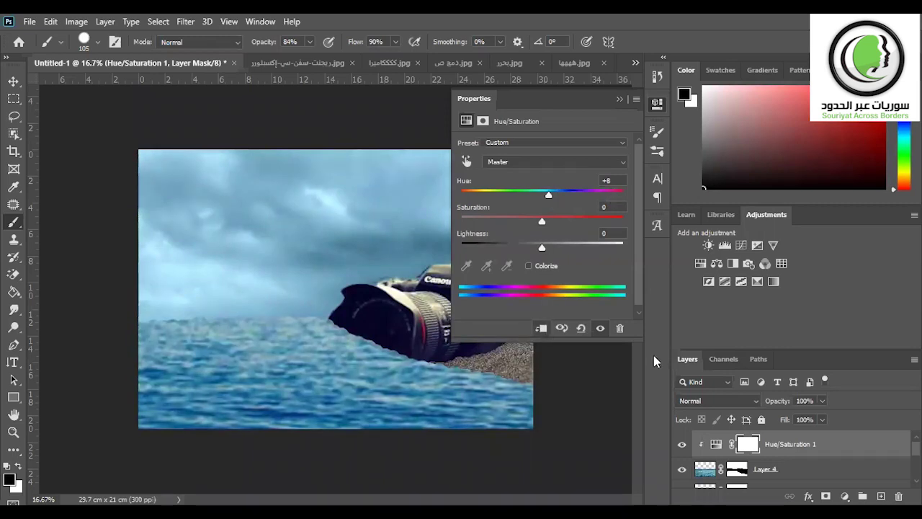
click(621, 95)
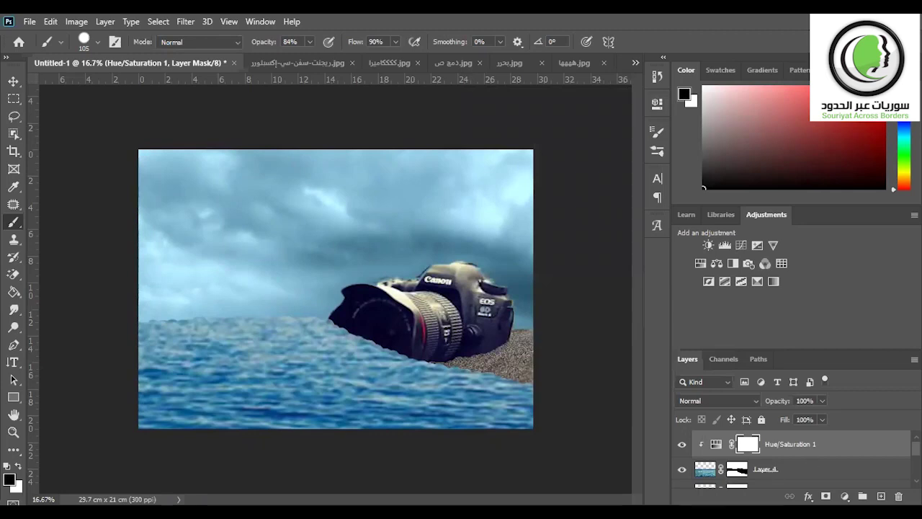
scroll(756, 457, down, 2)
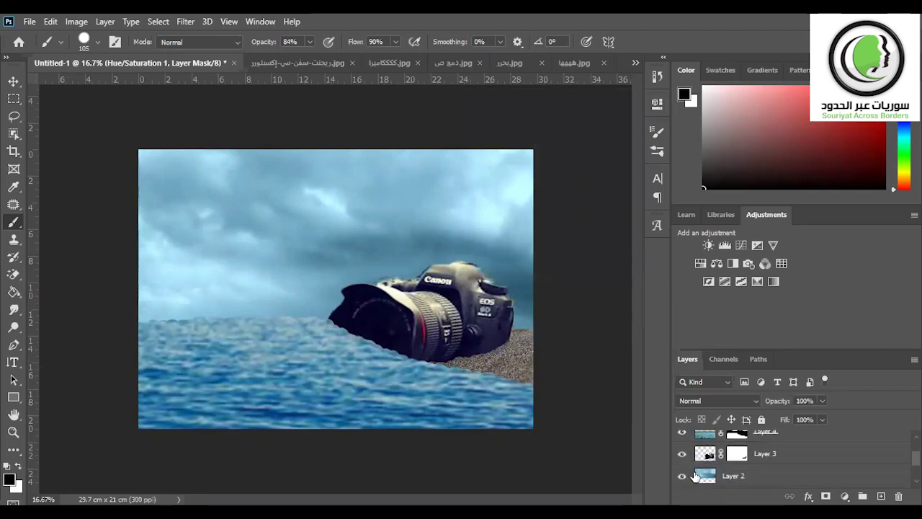
Add a Color Balance layer clipped to Layer 2 with midtones Cyan–Red −36 and Yellow–Blue +7
click(696, 476)
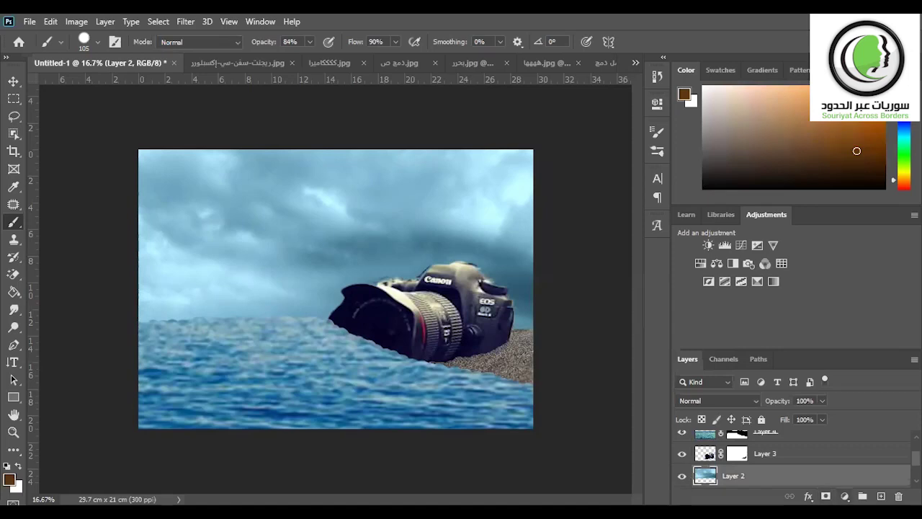
click(845, 497)
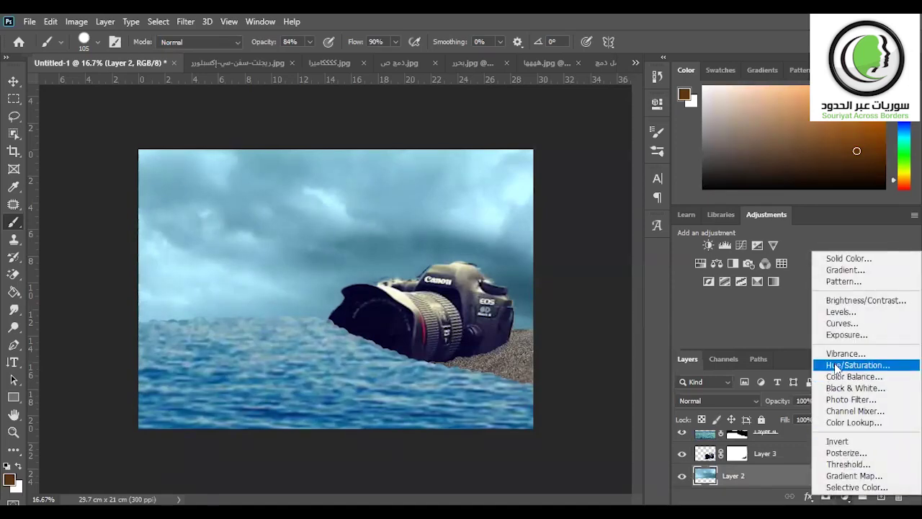
click(854, 376)
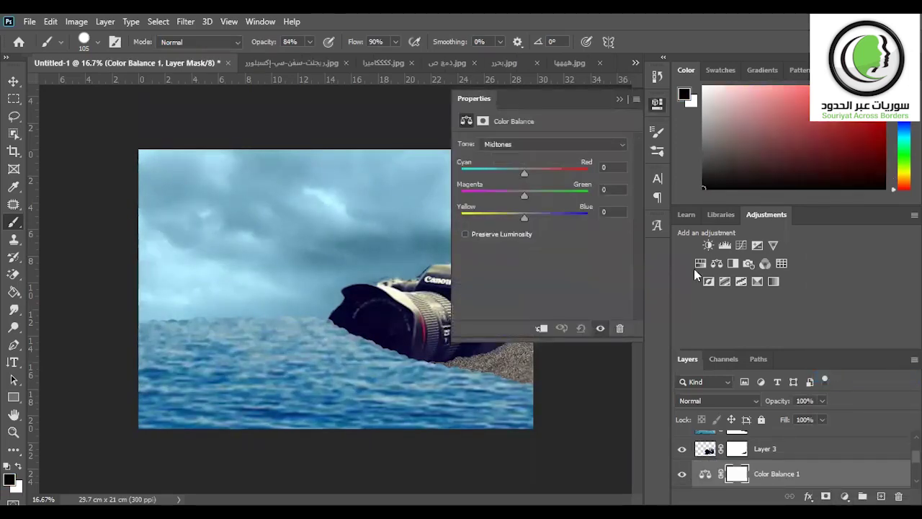
drag(524, 171, 511, 171)
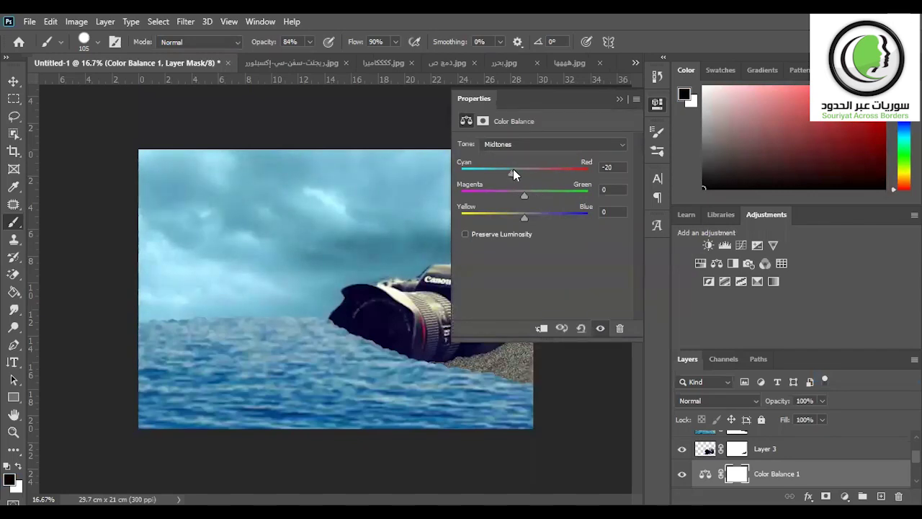
click(541, 328)
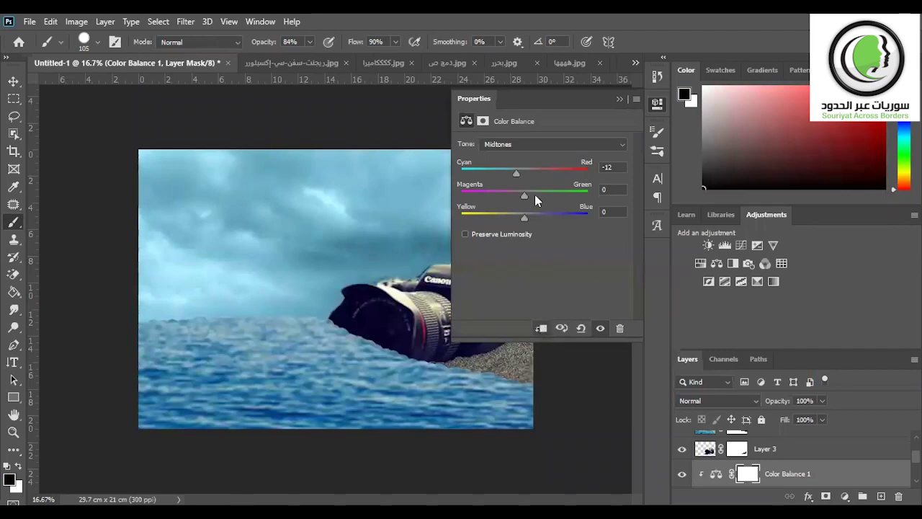
drag(516, 173, 501, 174)
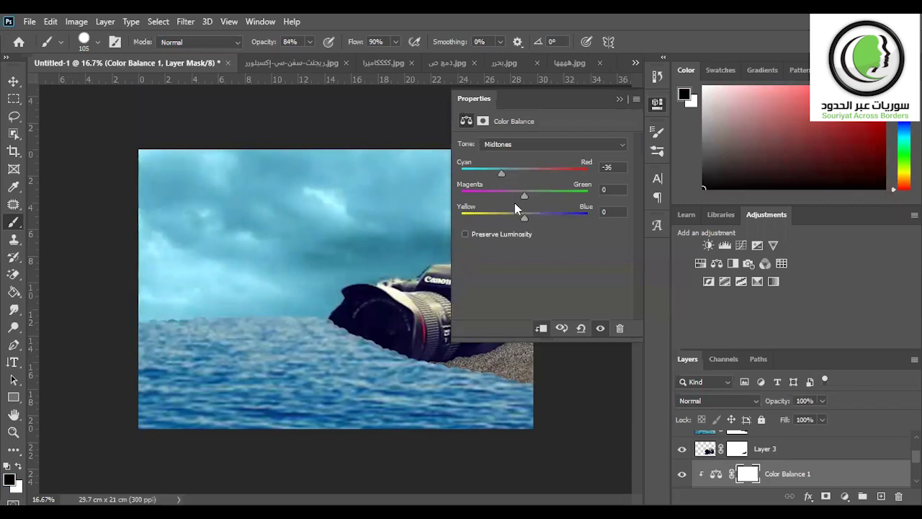
drag(523, 222, 529, 222)
click(624, 93)
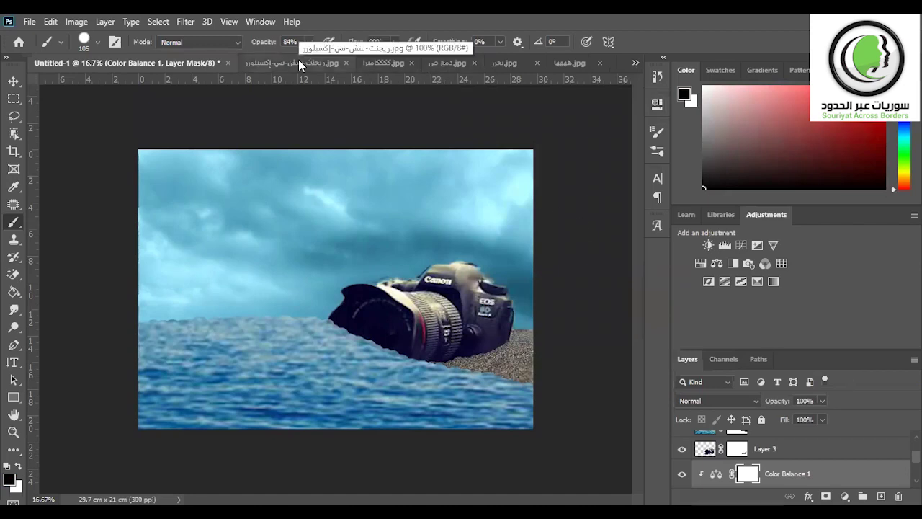
Move the pair of birds into the composite and enlarge them to about 290%
click(562, 63)
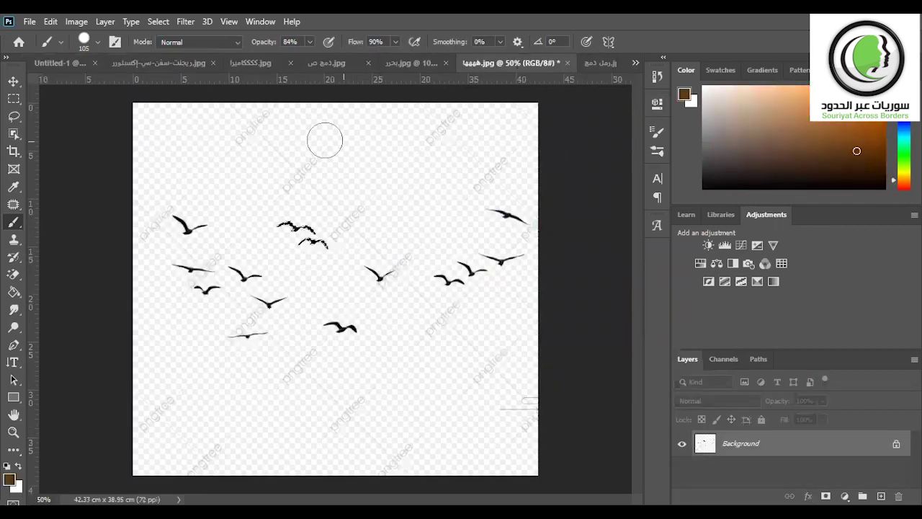
click(13, 79)
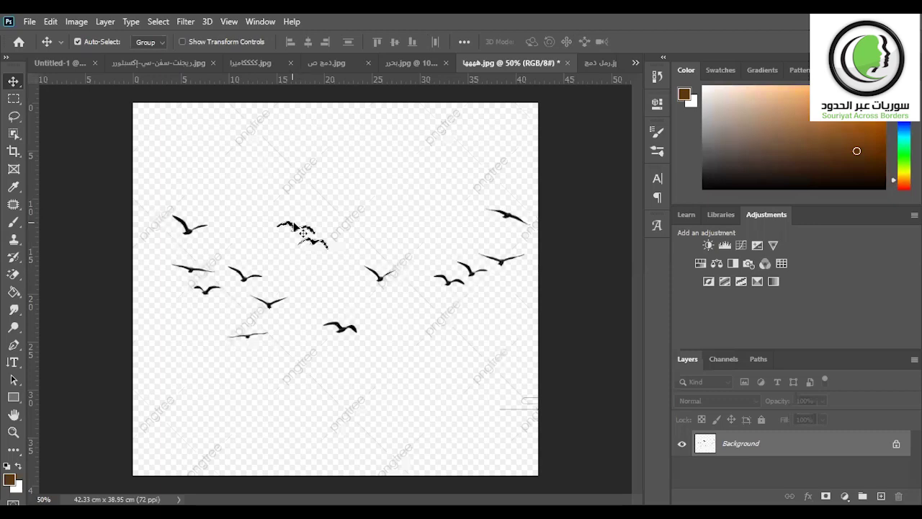
drag(303, 232, 291, 227)
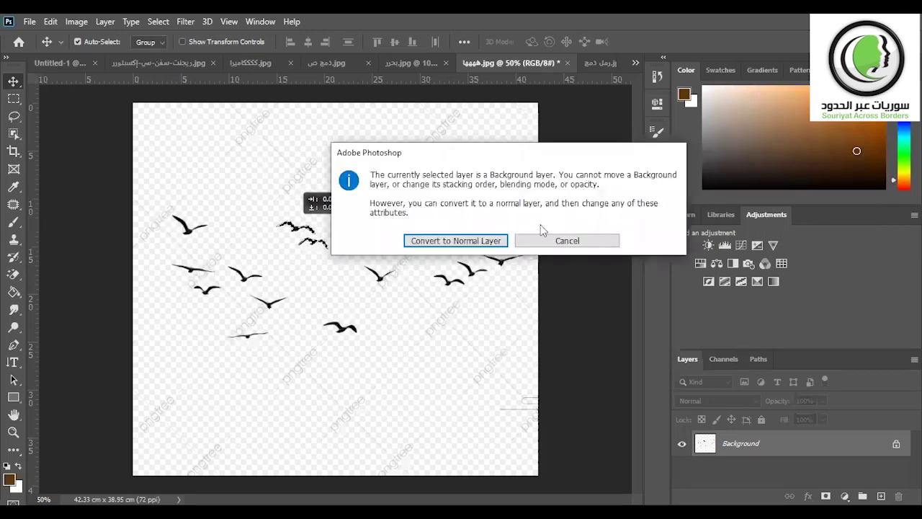
click(551, 243)
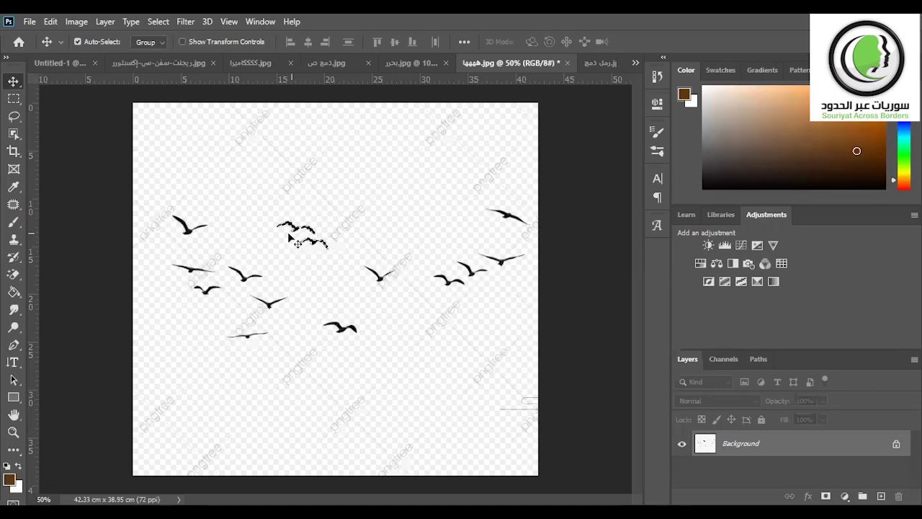
mouse_move(289, 235)
mouse_down()
mouse_move(280, 215)
mouse_move(66, 62)
mouse_up()
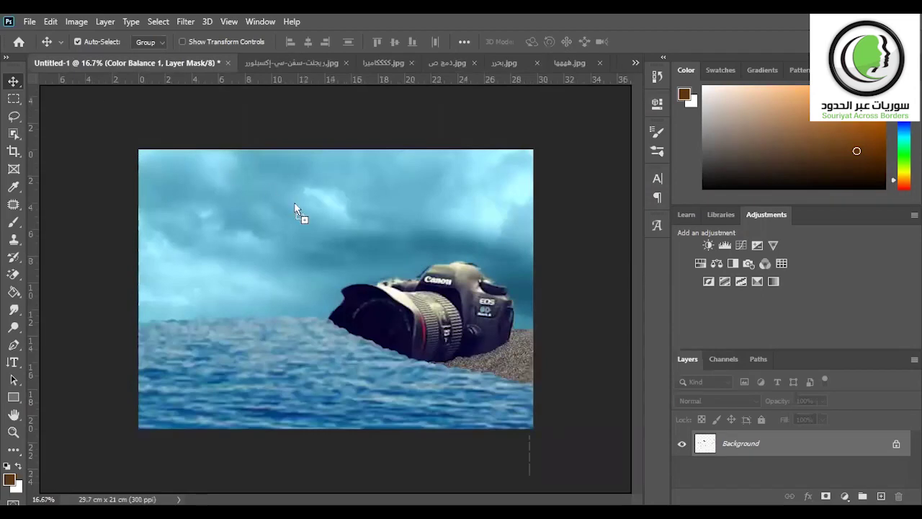
drag(67, 62, 302, 206)
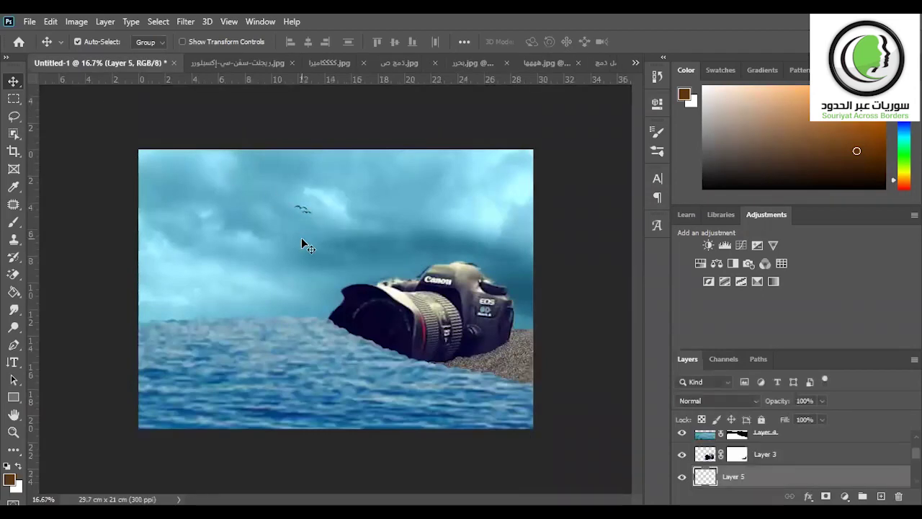
key(ctrl+t)
mouse_move(315, 210)
mouse_down()
mouse_move(334, 219)
mouse_move(286, 202)
mouse_move(311, 227)
mouse_up()
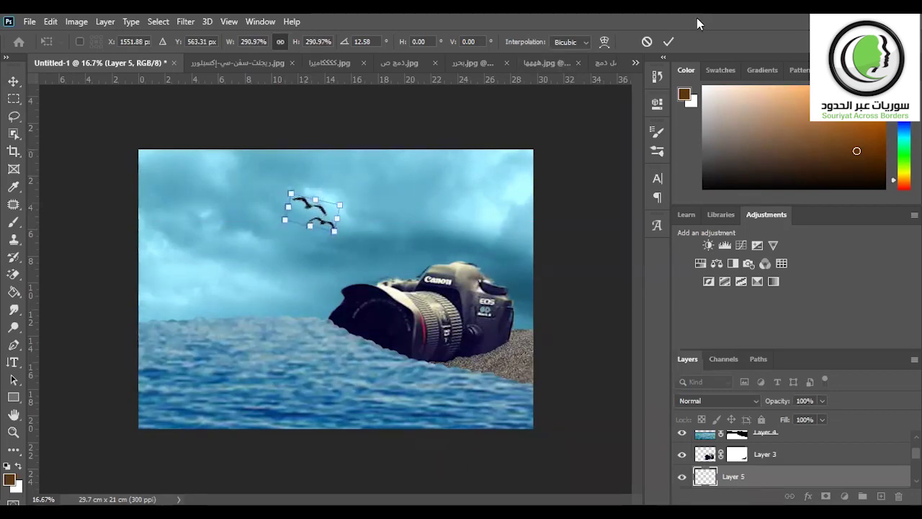
click(669, 42)
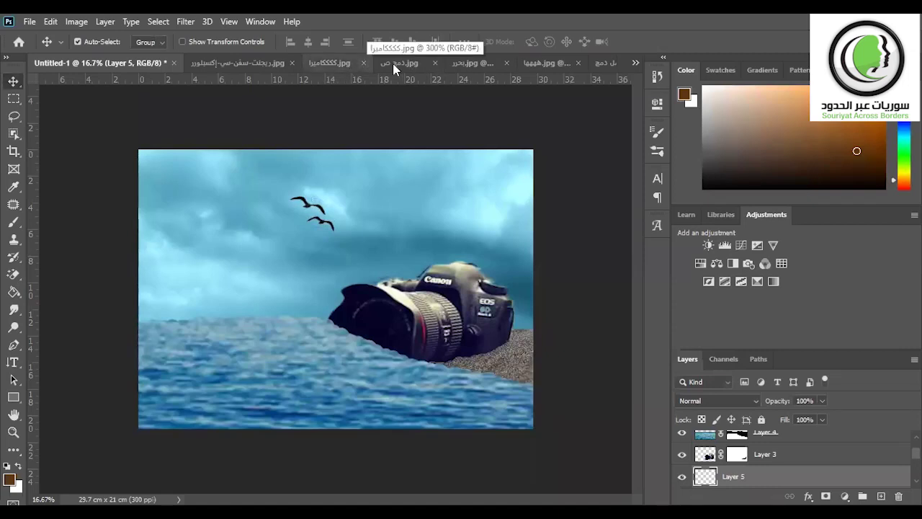
Bring a second bird group in, scaled to about 155% and tilted about 12°
click(545, 63)
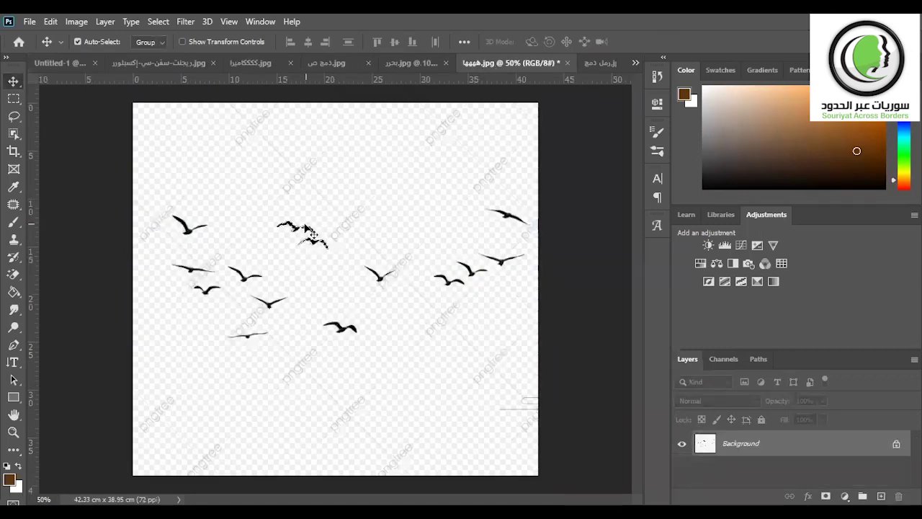
mouse_move(307, 230)
mouse_down()
mouse_move(63, 62)
mouse_move(356, 206)
mouse_up()
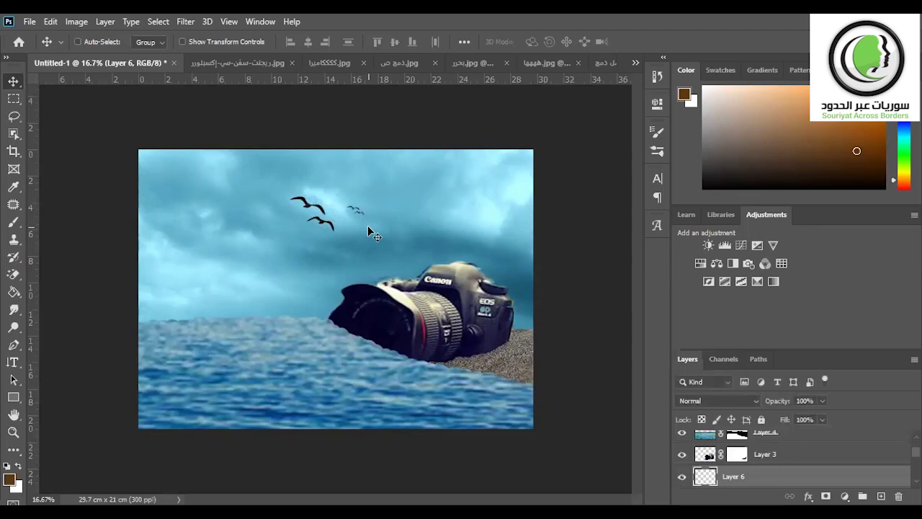
key(ctrl+t)
drag(366, 214, 339, 196)
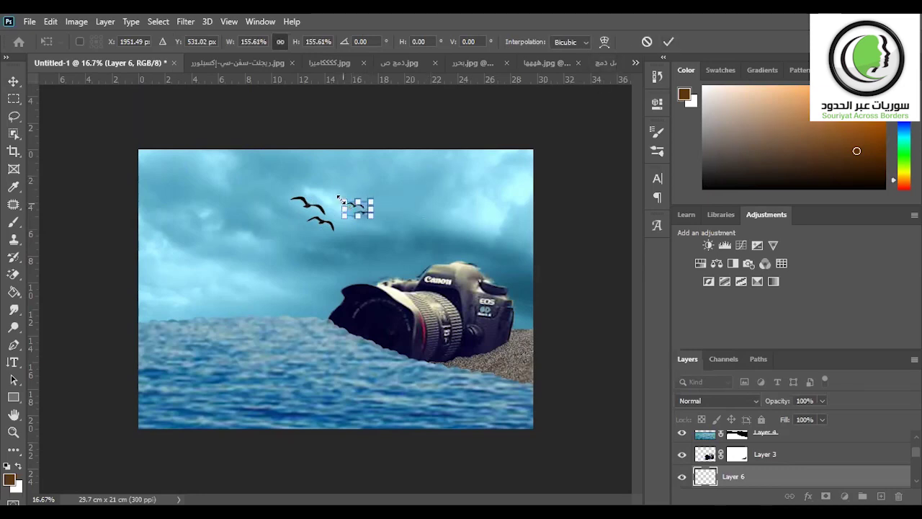
drag(340, 193, 342, 207)
click(669, 41)
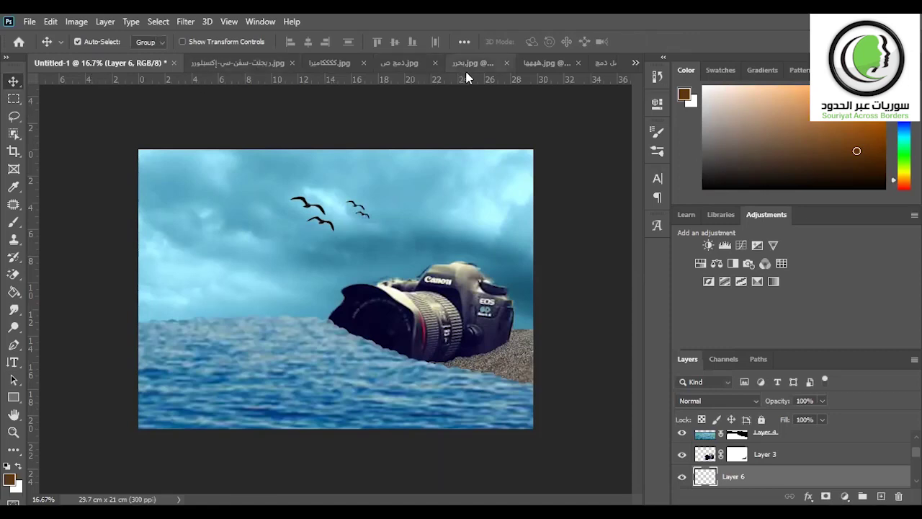
click(539, 60)
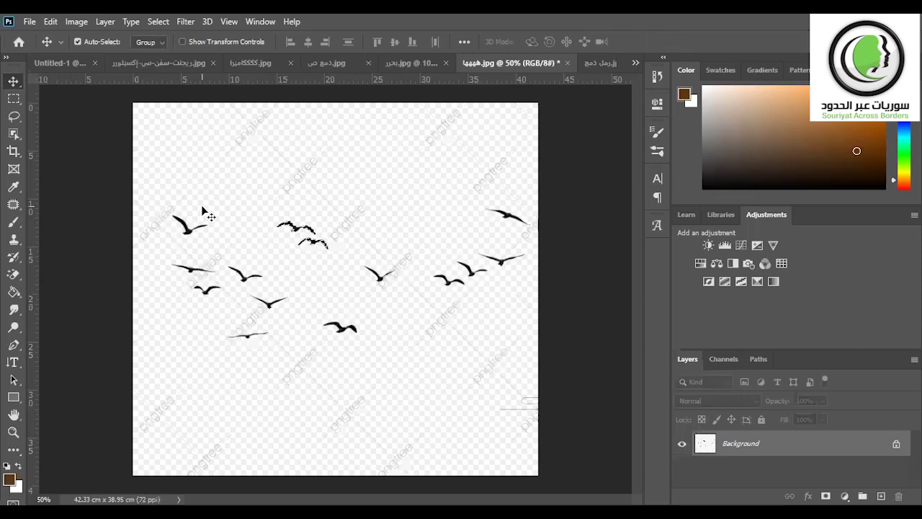
Outline the small birds on the right of the birds image with Lasso-mode Object Selection
click(13, 134)
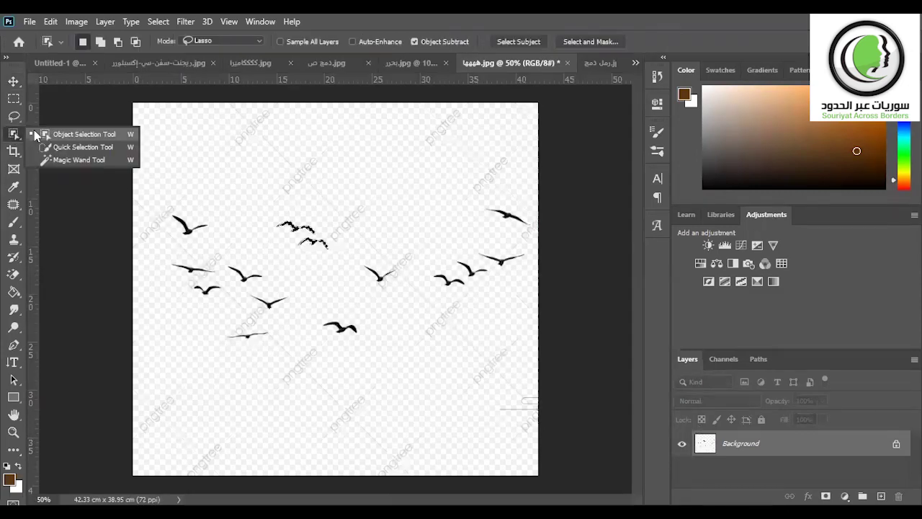
click(43, 134)
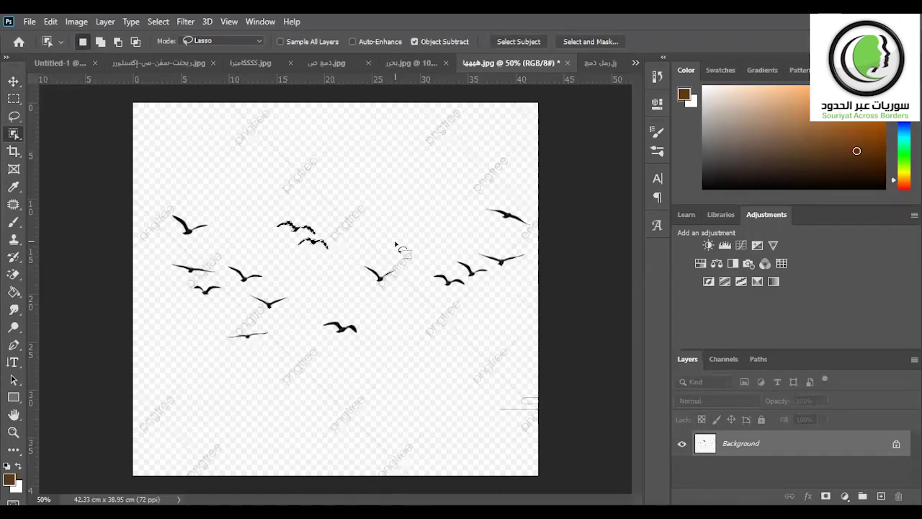
mouse_move(420, 272)
mouse_down()
mouse_move(486, 249)
mouse_move(506, 276)
mouse_up()
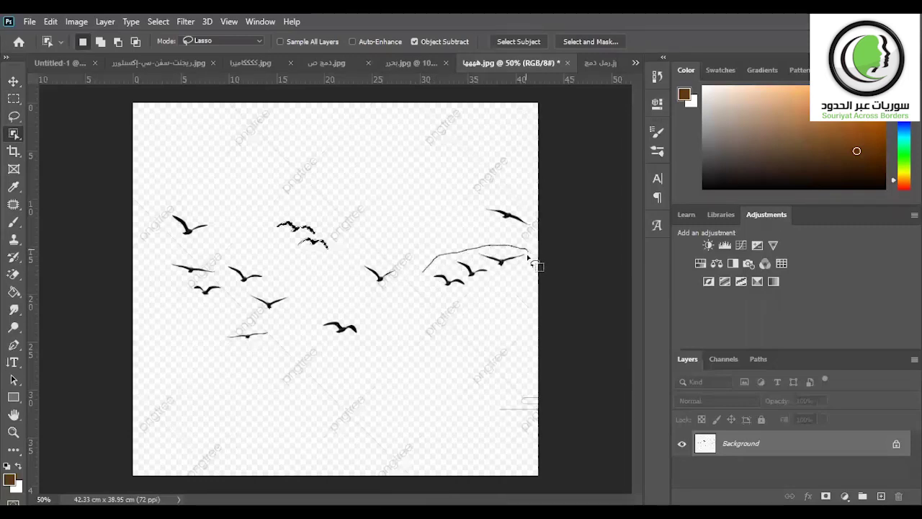
drag(506, 276, 429, 278)
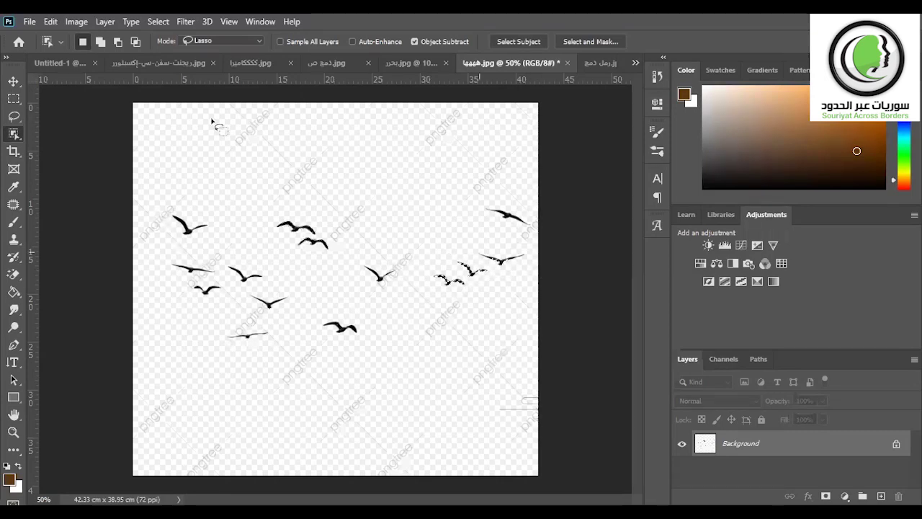
Drag the outlined birds toward the Untitled-1 composite, dismissing the background layer warning
click(13, 82)
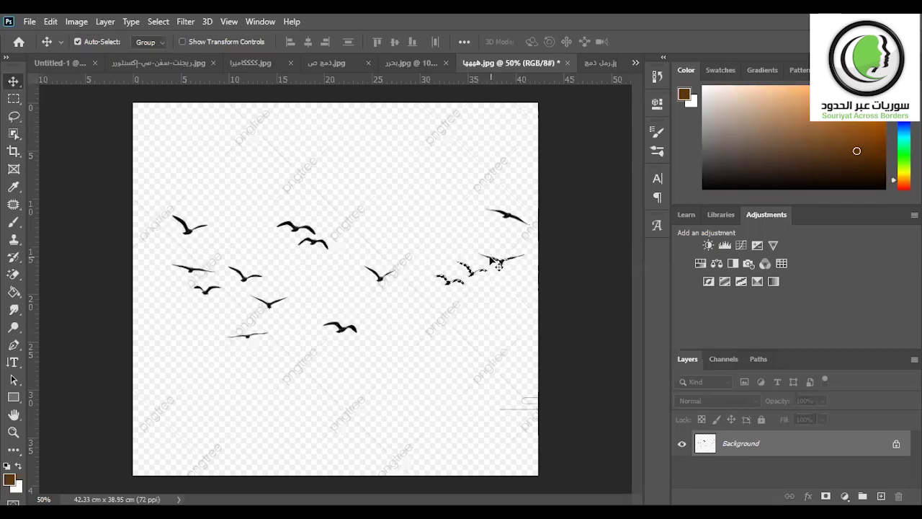
mouse_move(497, 263)
mouse_down()
mouse_move(486, 260)
mouse_move(513, 261)
mouse_up()
click(533, 241)
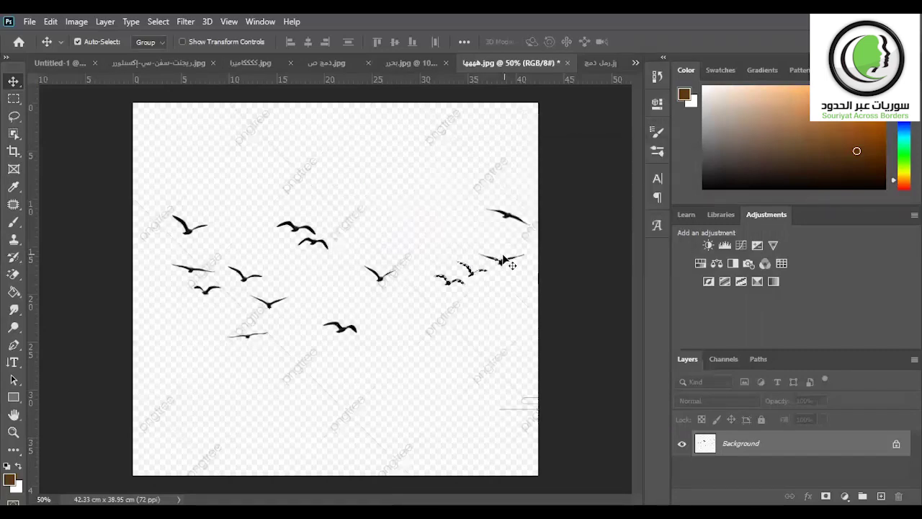
mouse_move(436, 230)
mouse_down()
mouse_move(81, 62)
mouse_move(381, 189)
mouse_up()
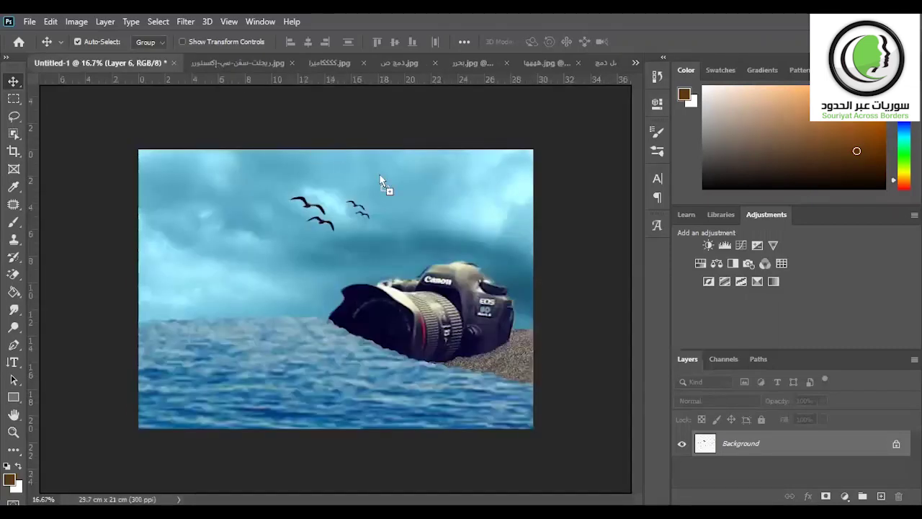
Drop the small birds into Untitled-1's sky, enlarge them to about 364% toward the upper left, and commit
drag(230, 217, 231, 218)
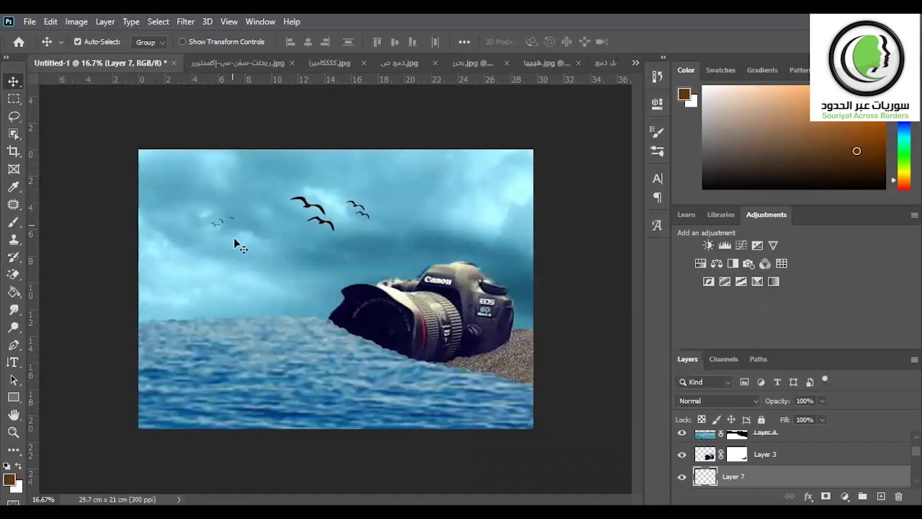
key(ctrl+t)
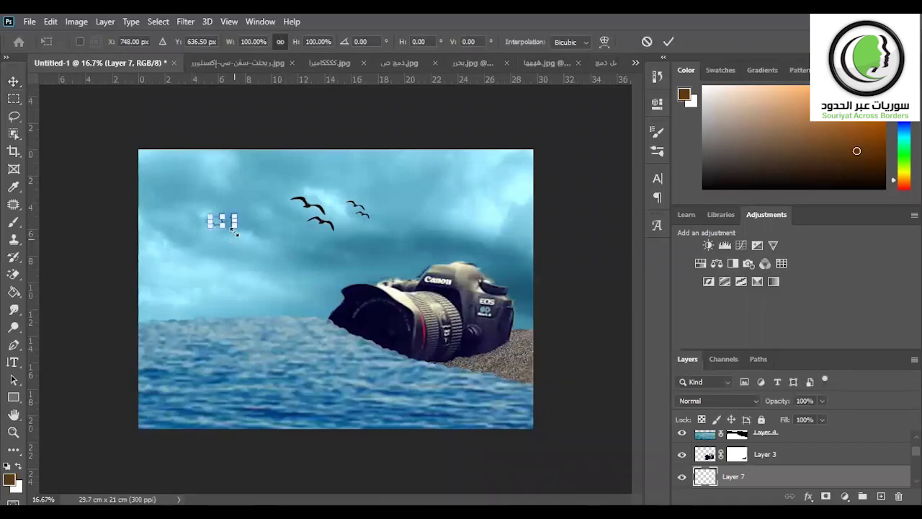
drag(236, 216, 247, 203)
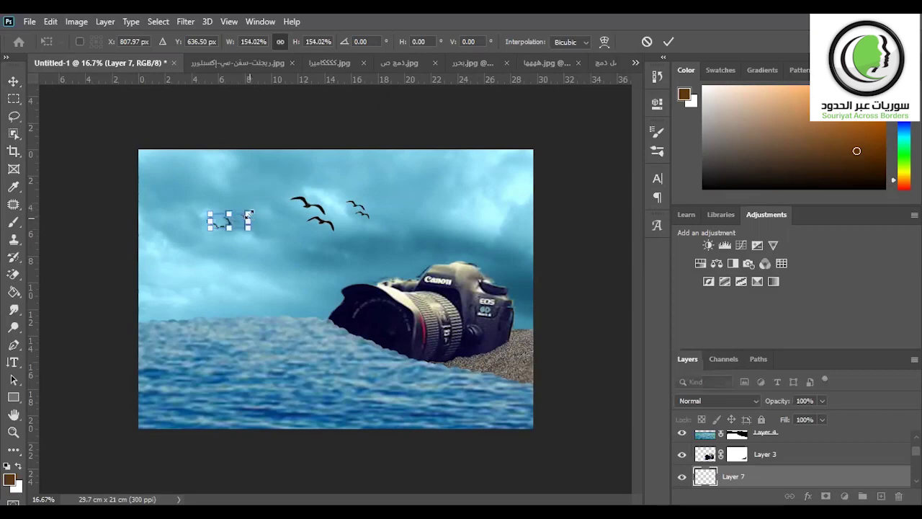
drag(247, 204, 263, 186)
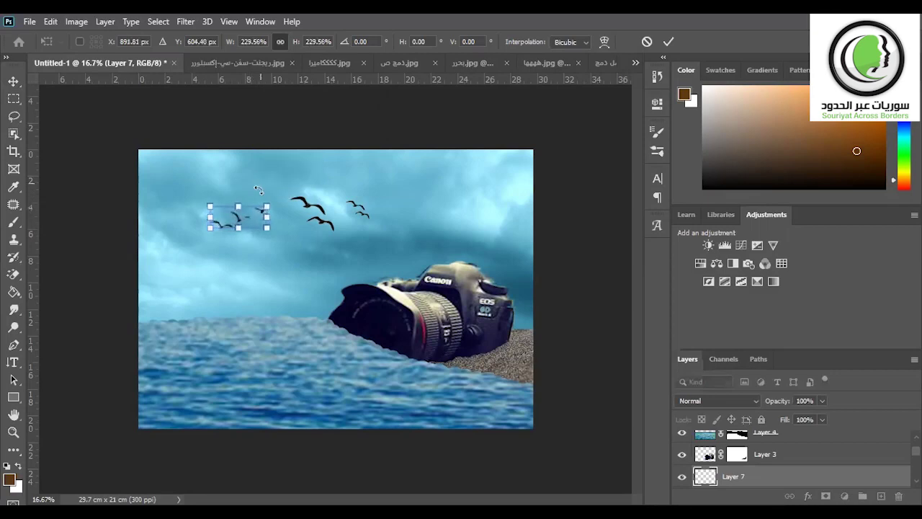
mouse_move(246, 217)
mouse_down()
mouse_move(237, 209)
mouse_move(252, 251)
mouse_move(243, 221)
mouse_move(244, 244)
mouse_move(235, 243)
mouse_up()
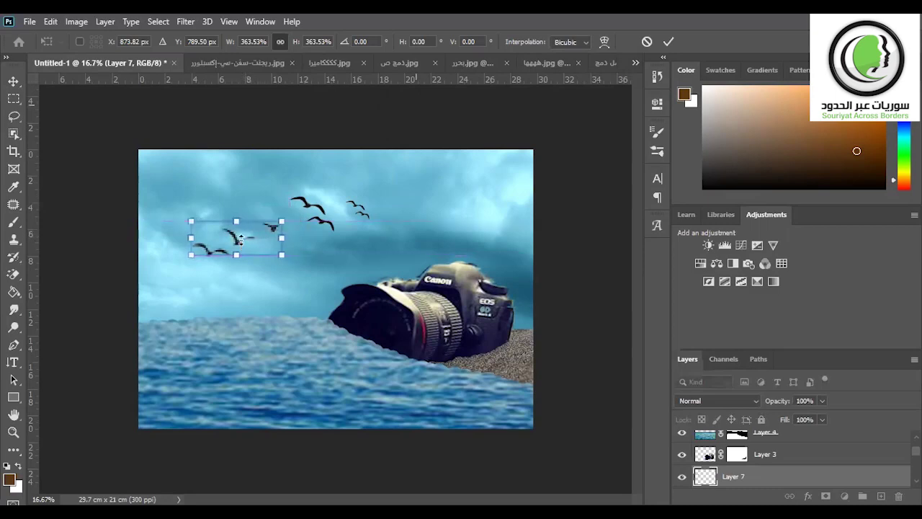
click(671, 40)
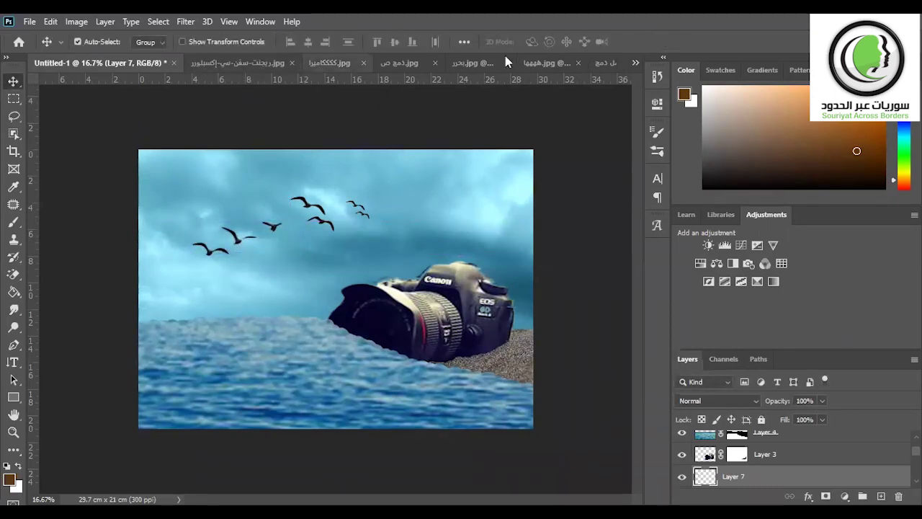
Bring another bird group into Untitled-1 as Layer 8, enlarged to about 429% at upper right
click(534, 64)
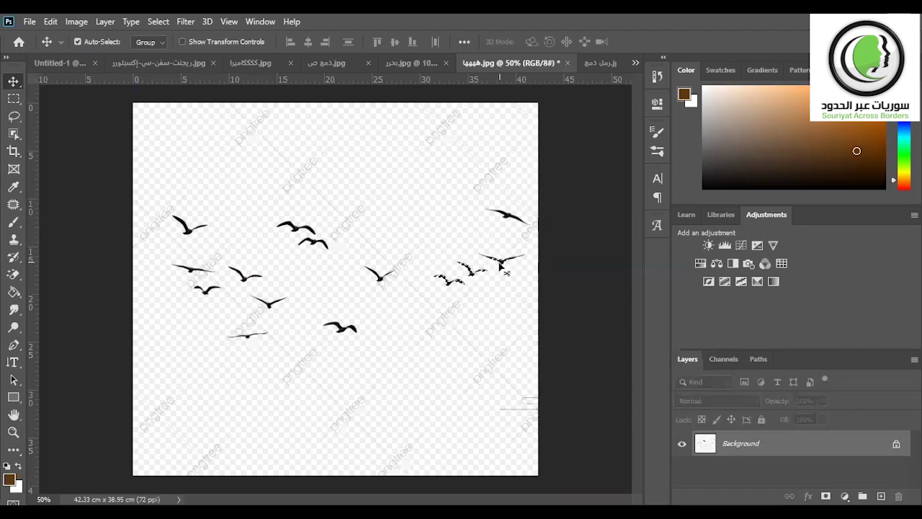
mouse_move(501, 265)
mouse_down()
mouse_move(72, 53)
mouse_move(120, 70)
mouse_up()
drag(439, 205, 437, 204)
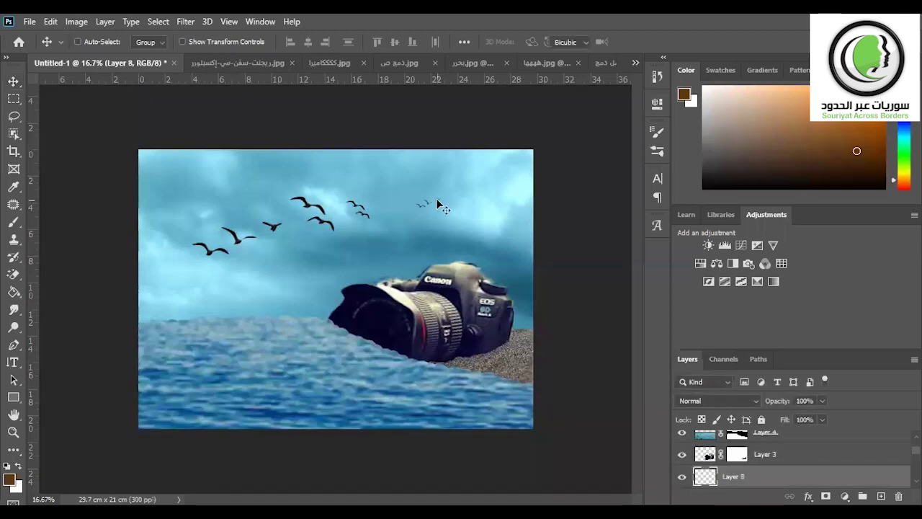
key(ctrl+t)
mouse_move(440, 202)
mouse_down()
mouse_move(489, 189)
mouse_move(451, 179)
mouse_up()
drag(451, 215, 451, 220)
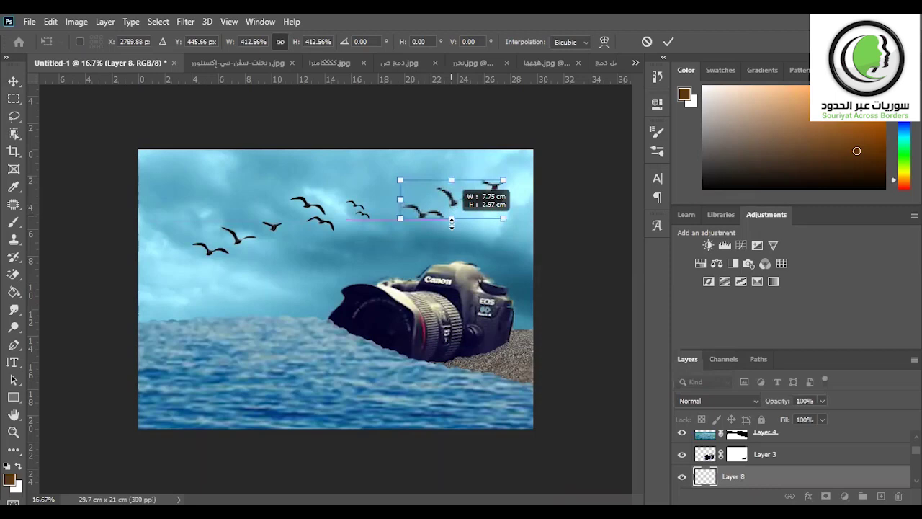
click(670, 41)
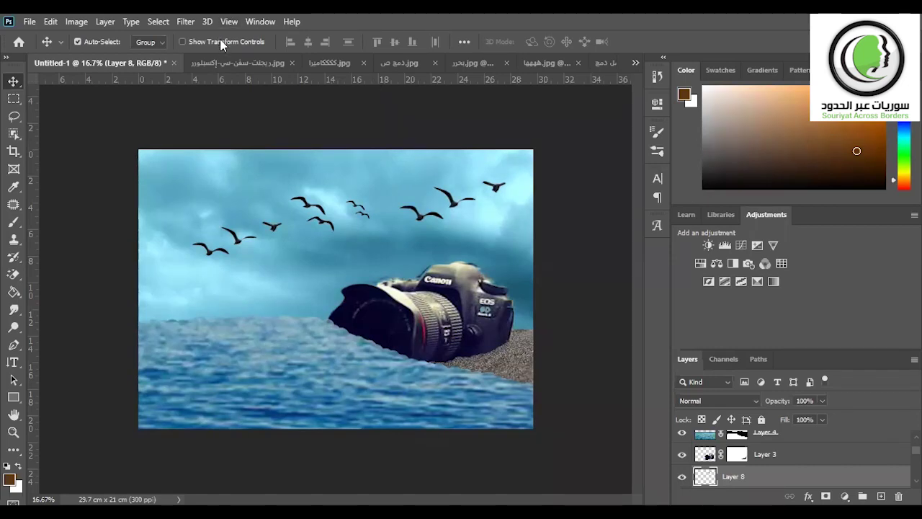
Select the whole cruise ship with Quick Selection, subtracting the stray sea and sky areas
click(227, 61)
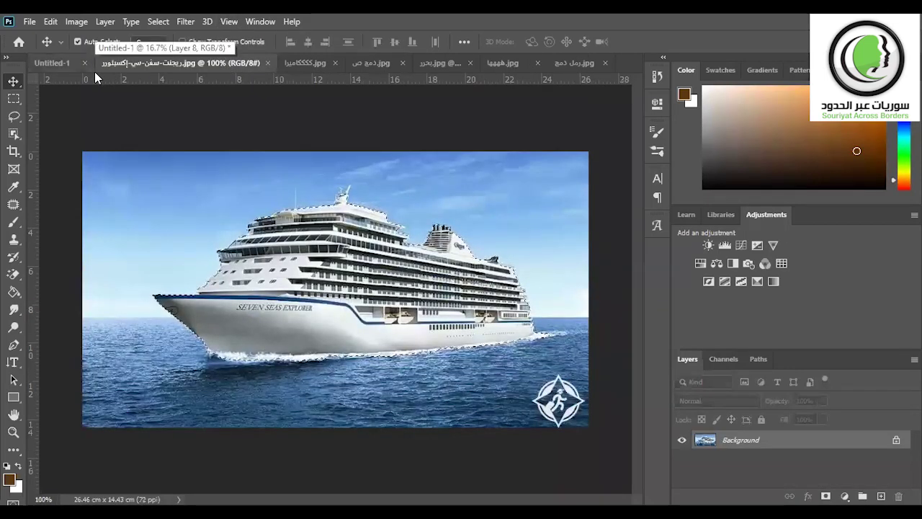
click(14, 134)
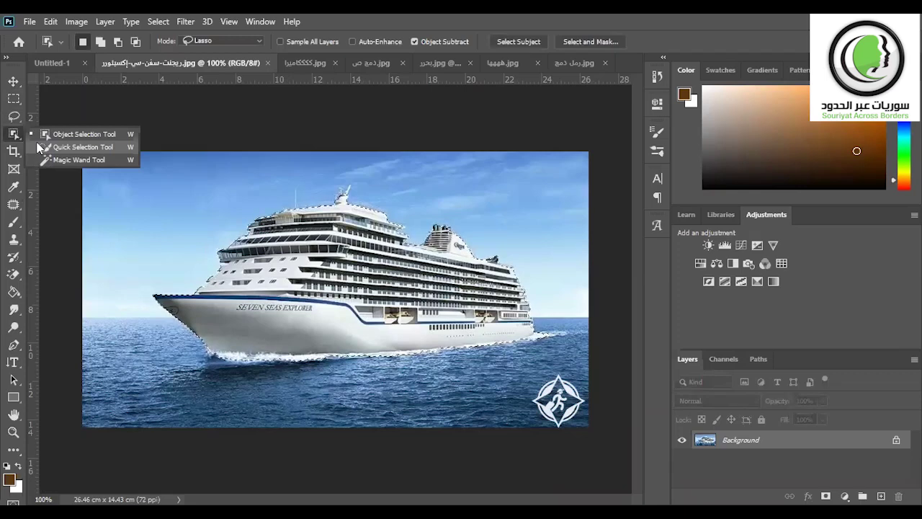
click(39, 148)
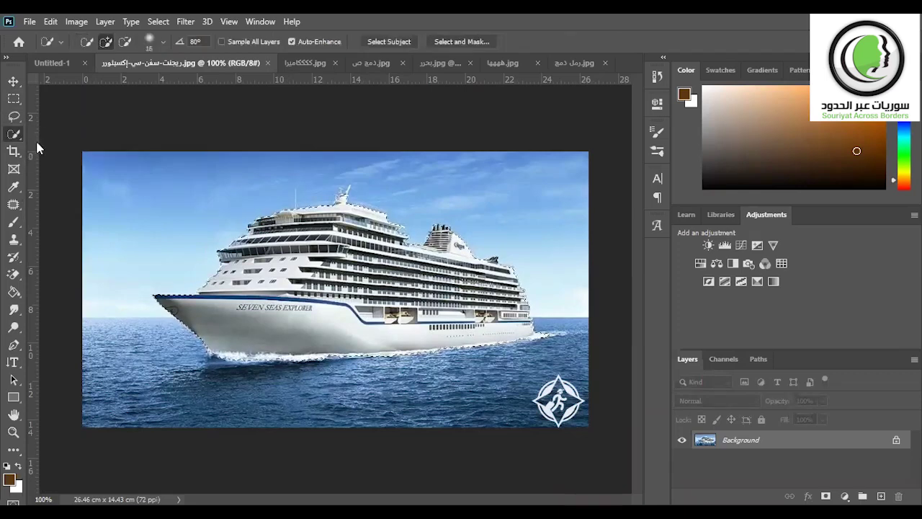
click(126, 42)
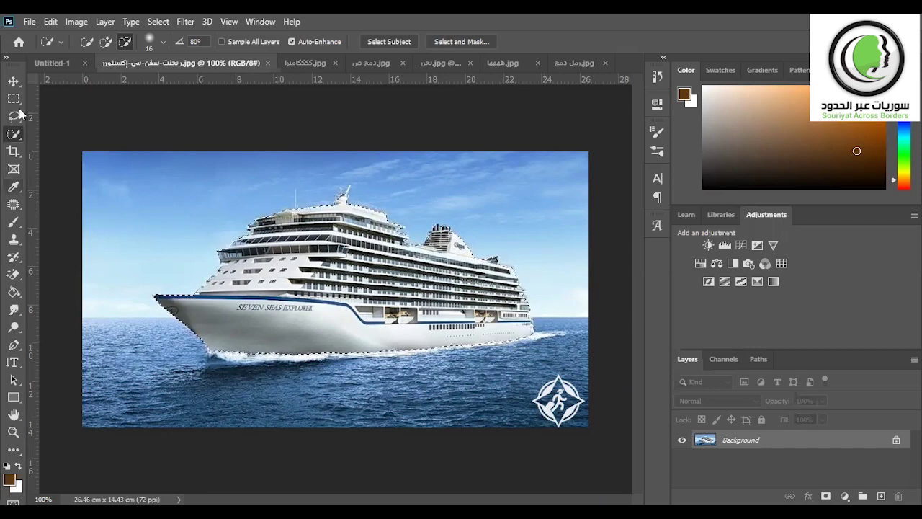
click(15, 82)
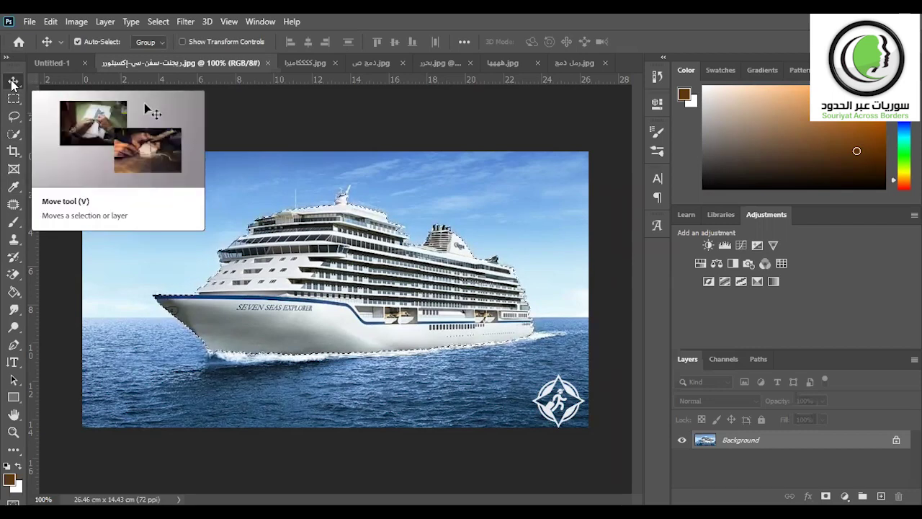
Bring the selected ship into Untitled-1 as Layer 9, scaled to about 141%, and start raising it
mouse_move(271, 217)
mouse_down()
mouse_move(71, 72)
mouse_move(301, 315)
mouse_move(337, 338)
mouse_up()
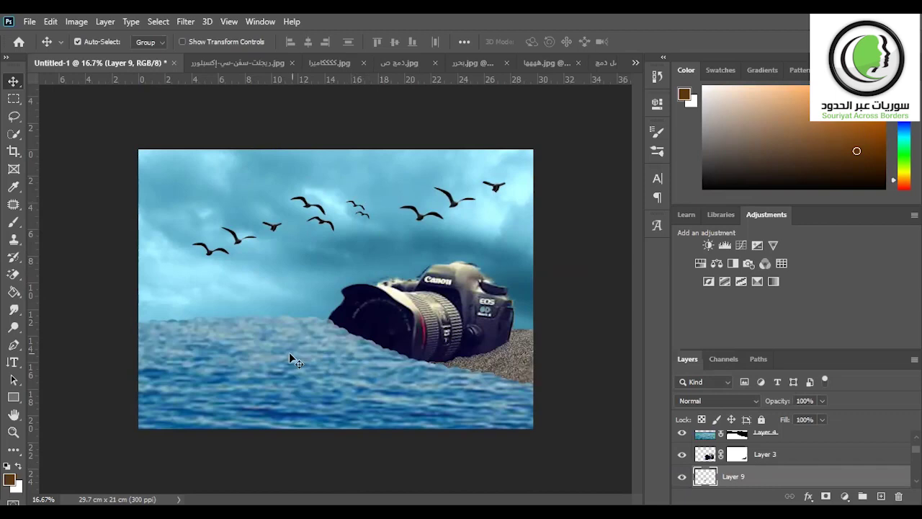
key(ctrl+t)
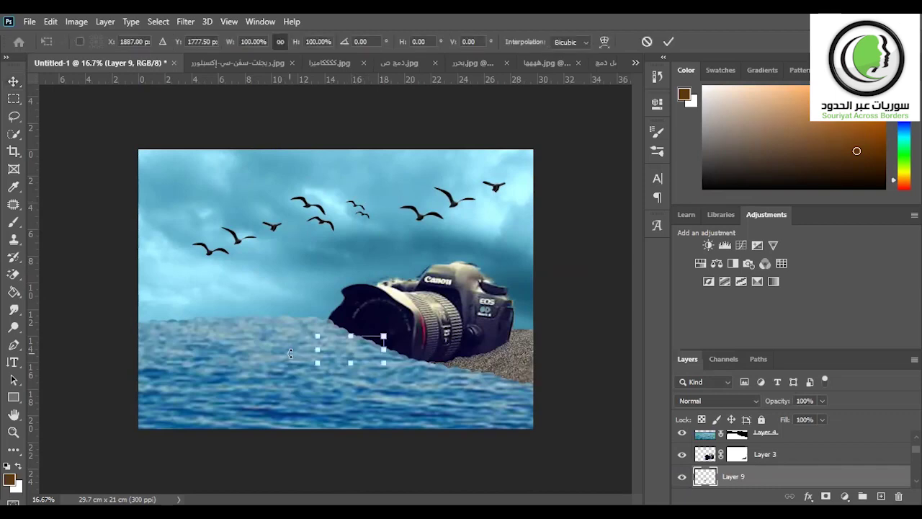
mouse_move(317, 349)
mouse_down()
mouse_move(281, 348)
mouse_move(290, 350)
mouse_up()
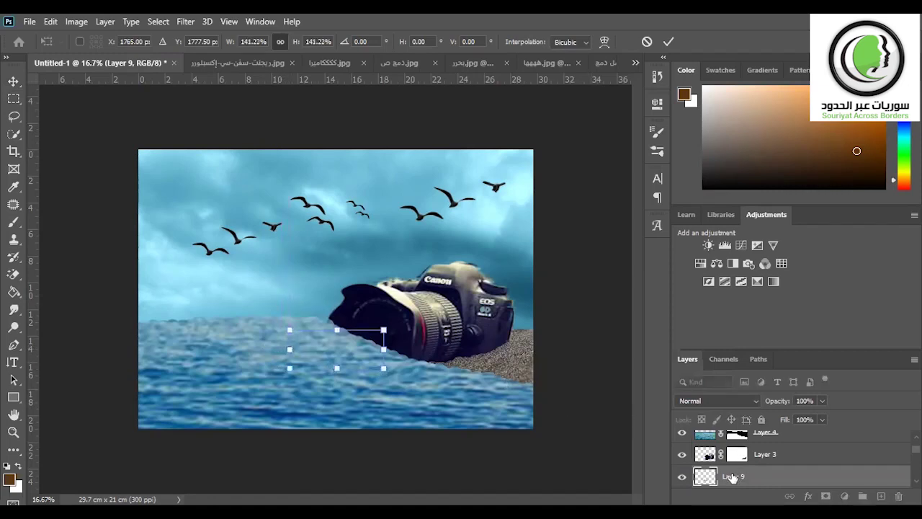
click(668, 41)
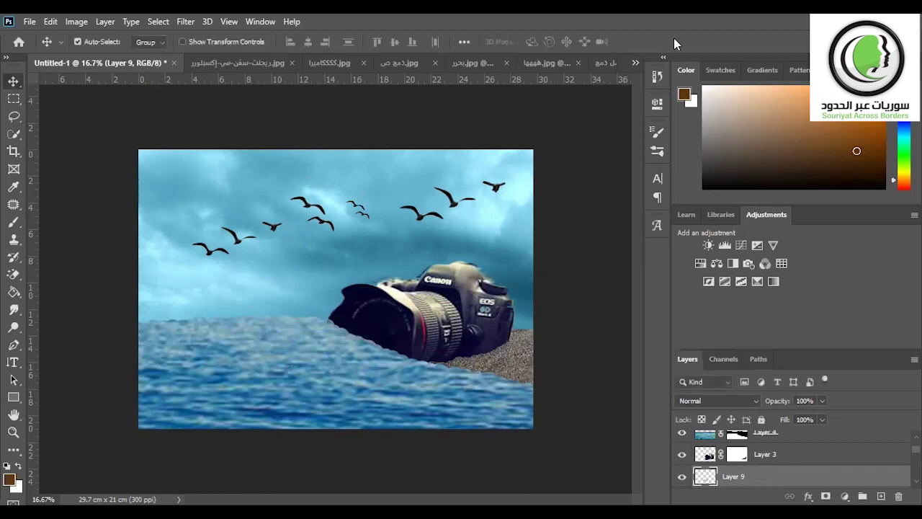
drag(824, 476, 803, 425)
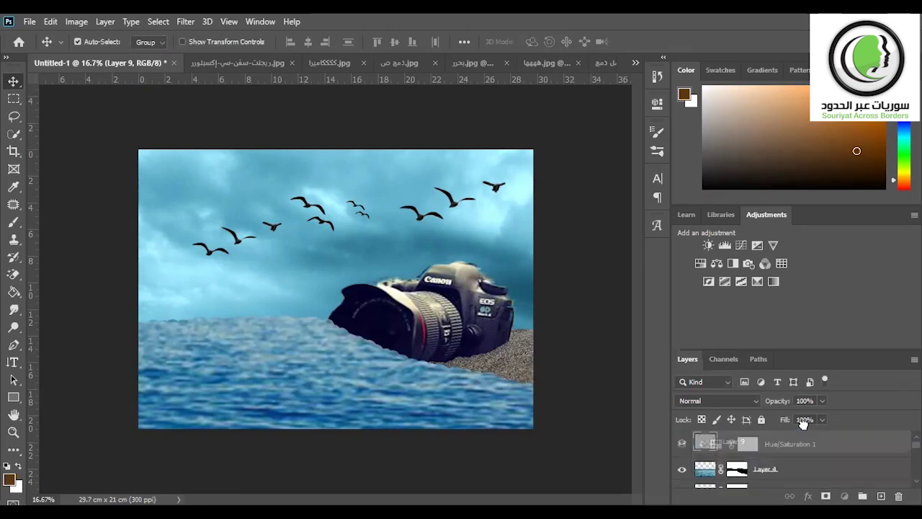
Drop Layer 9 higher in the stack and hide the bird layers to check it
drag(803, 422, 803, 422)
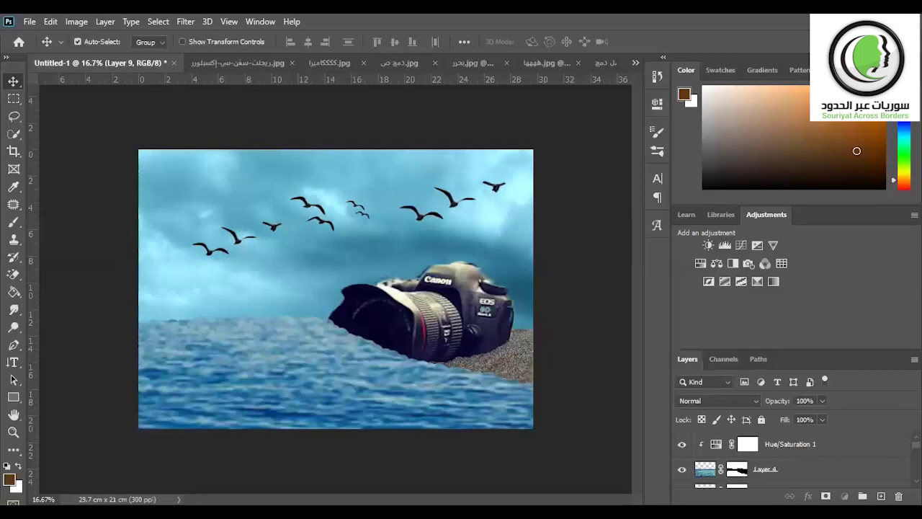
scroll(793, 461, down, 1)
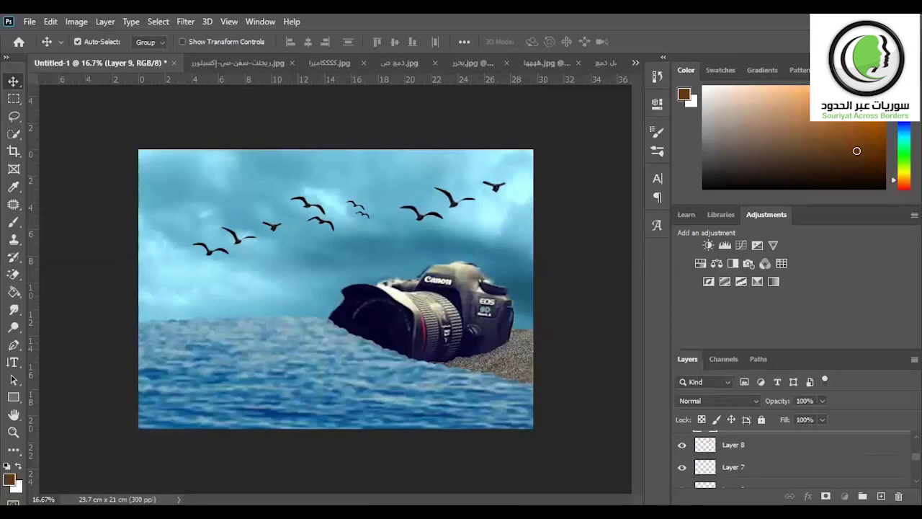
scroll(792, 457, down, 1)
scroll(792, 457, down, 1)
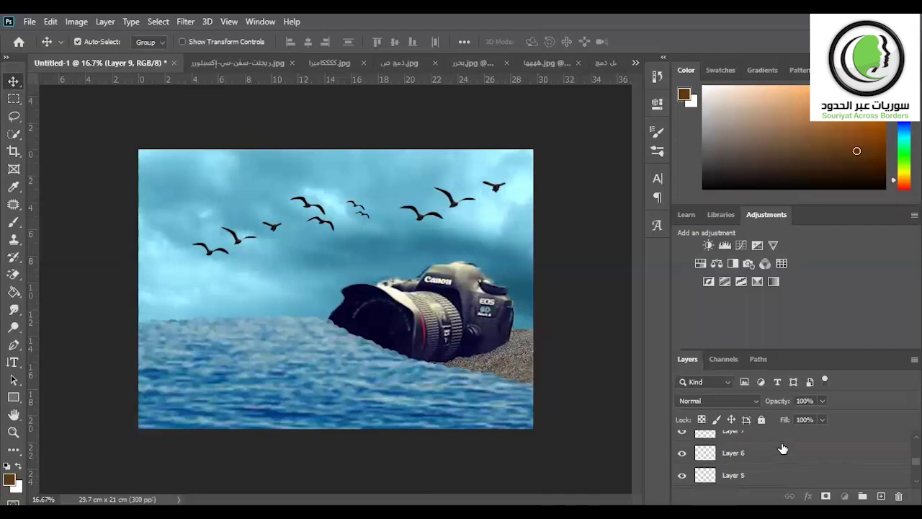
click(764, 452)
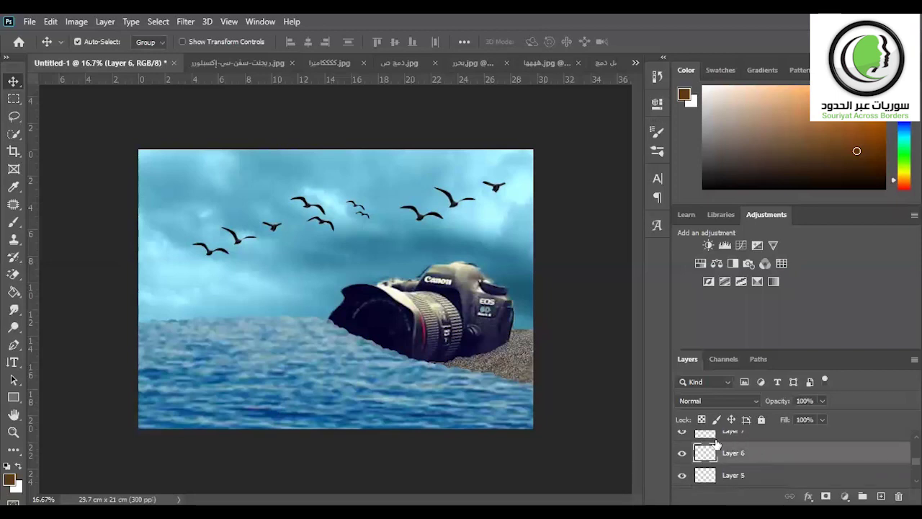
click(682, 432)
click(685, 475)
click(681, 476)
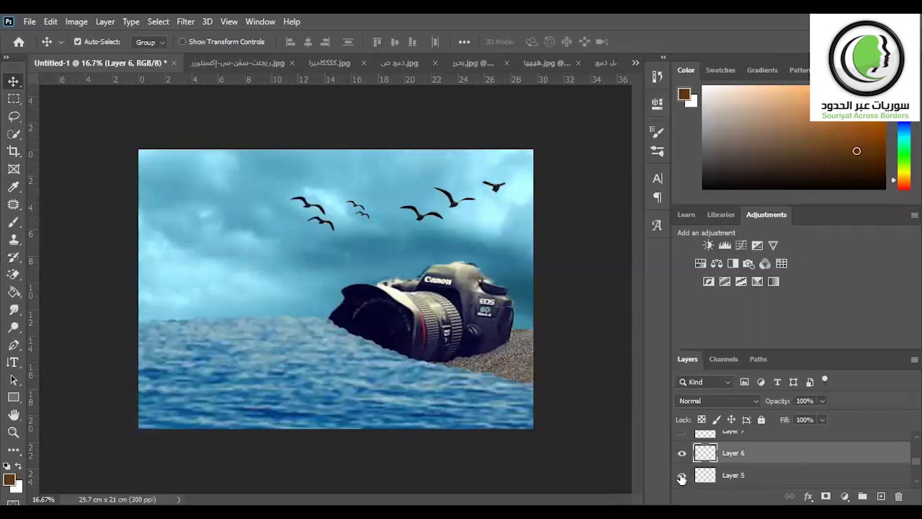
click(681, 475)
Hide the sky tint, cloudy sky, sand, white background, camera and sea layers to reveal the ship
scroll(792, 457, down, 2)
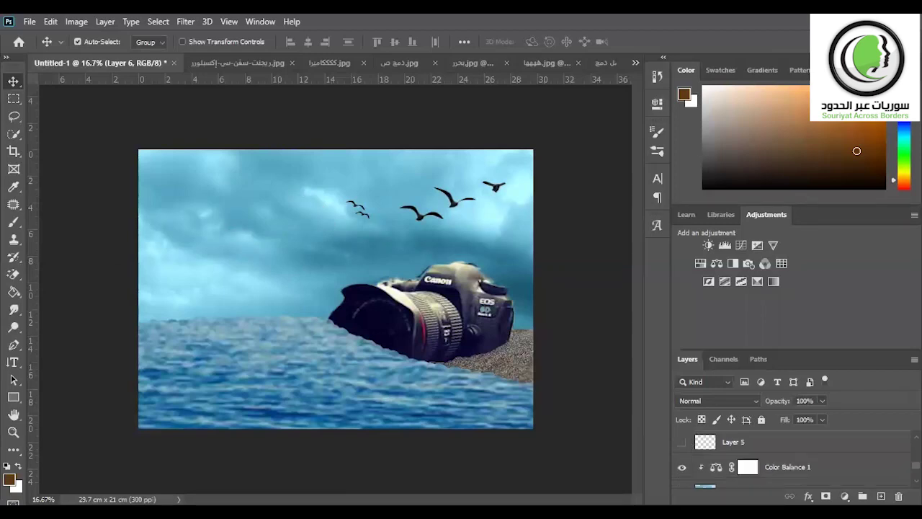
click(681, 461)
click(682, 485)
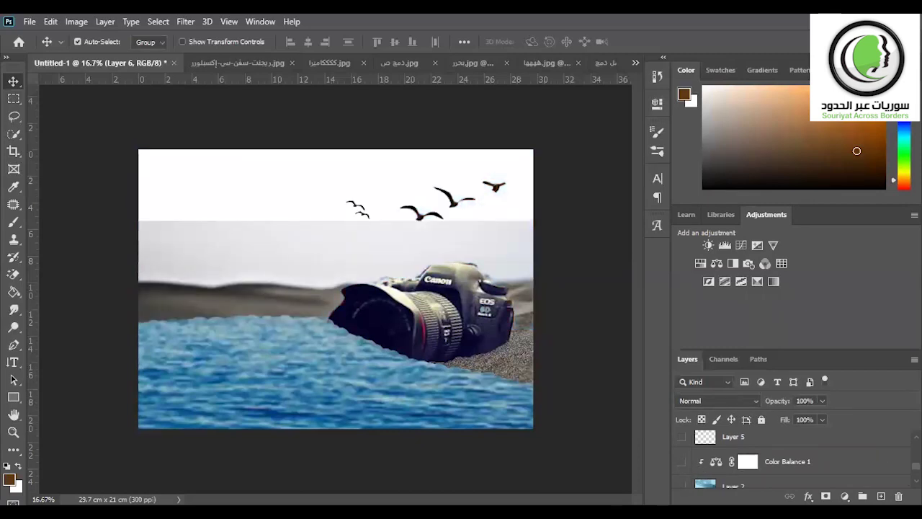
scroll(793, 461, down, 2)
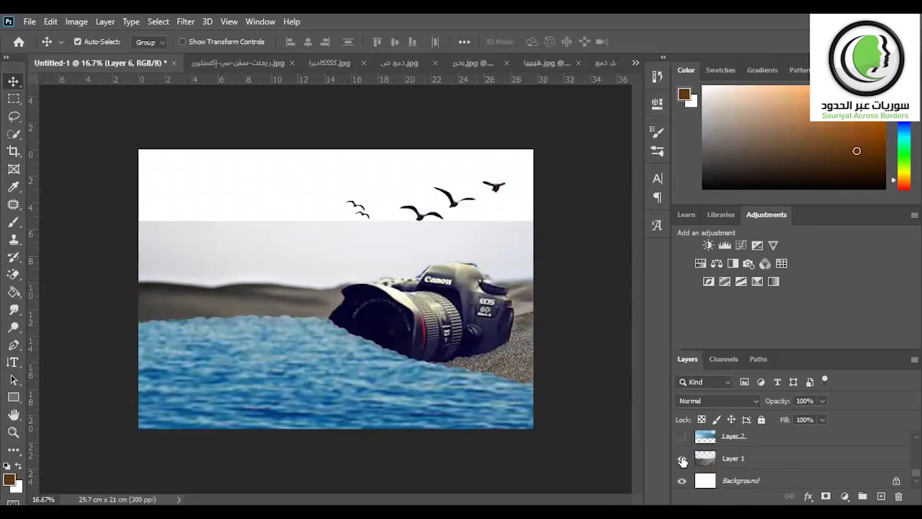
click(681, 466)
click(681, 482)
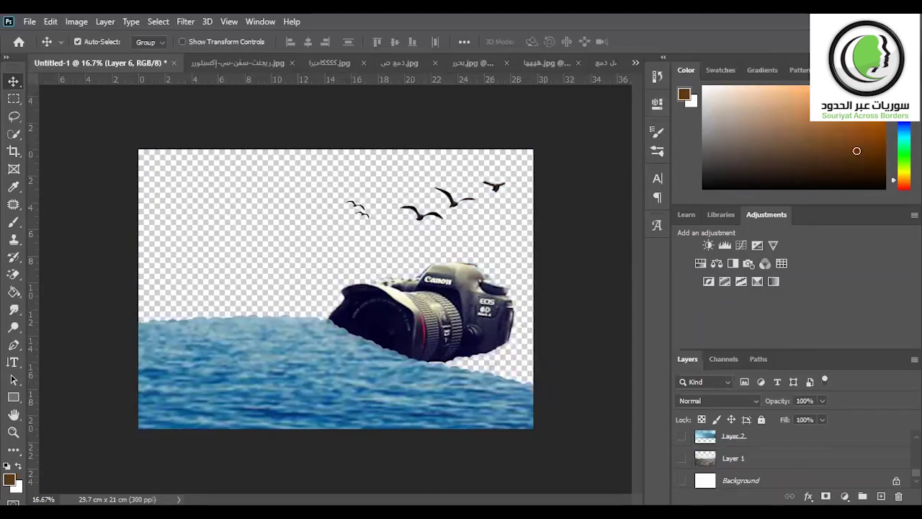
scroll(792, 462, up, 1)
scroll(793, 461, up, 1)
scroll(793, 461, up, 1)
scroll(684, 458, down, 1)
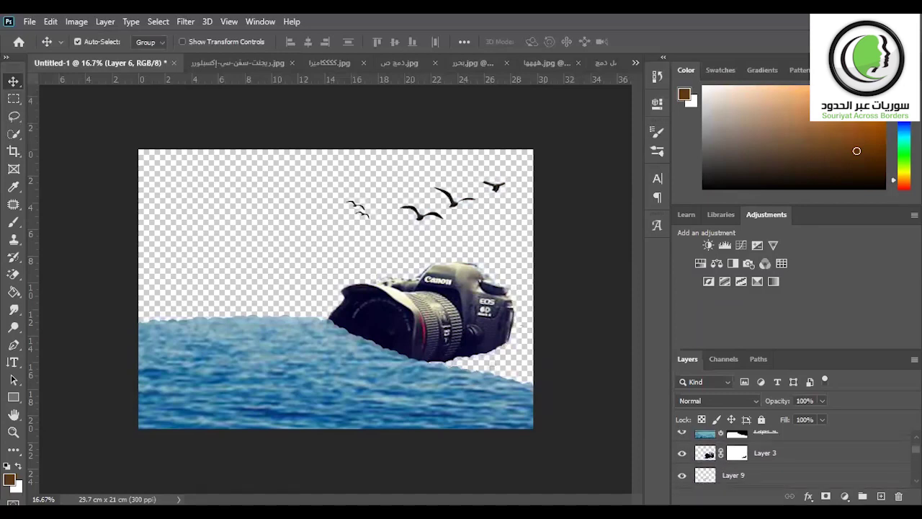
click(682, 453)
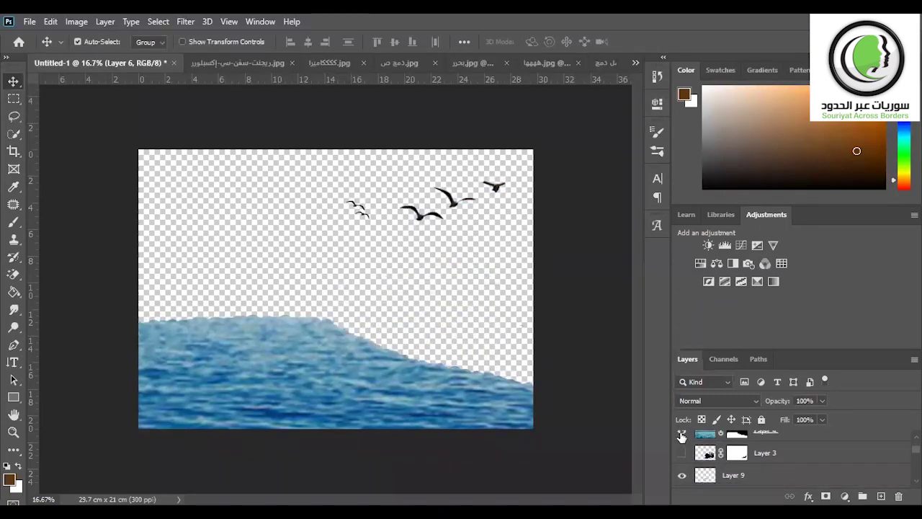
click(681, 435)
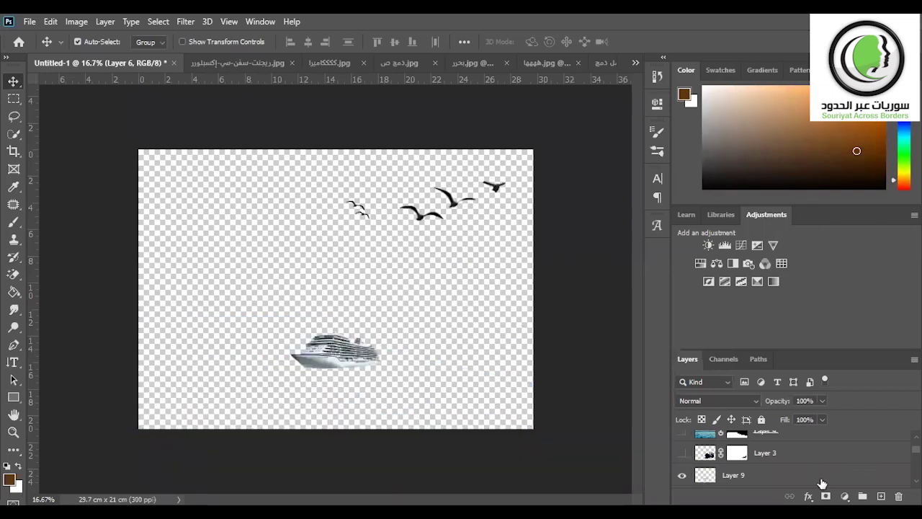
Move Layer 9 to the top, then show the sky, tint, sand dunes and white background again
mouse_move(807, 480)
mouse_down()
mouse_move(805, 418)
mouse_move(809, 443)
mouse_up()
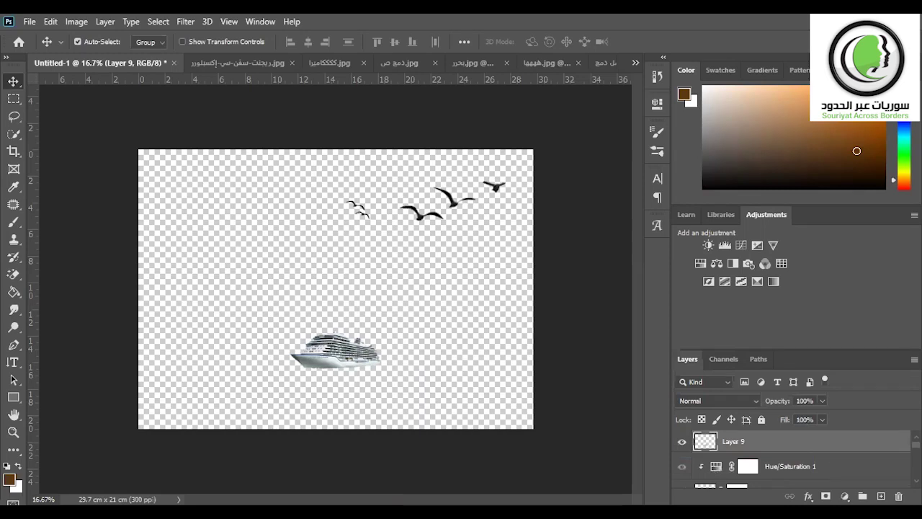
scroll(720, 461, down, 3)
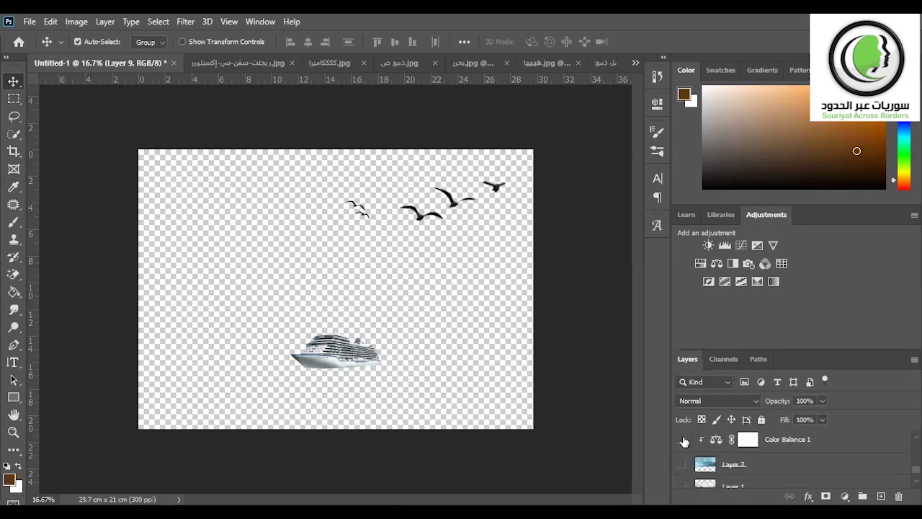
drag(685, 440, 684, 483)
click(683, 485)
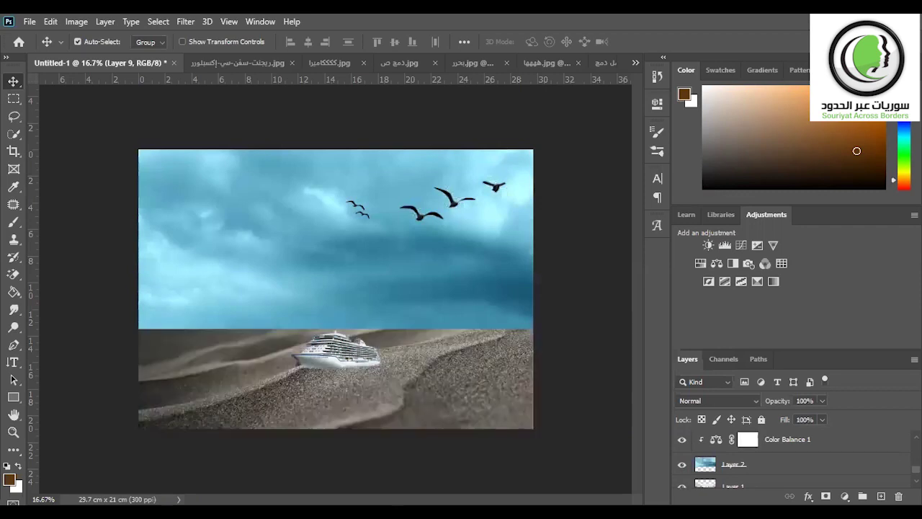
scroll(720, 461, down, 1)
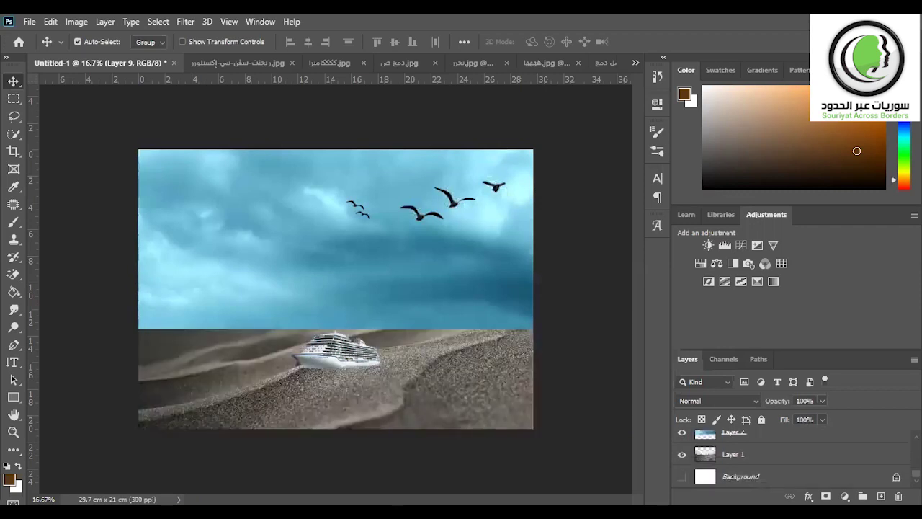
click(682, 476)
scroll(699, 475, up, 2)
scroll(699, 479, up, 2)
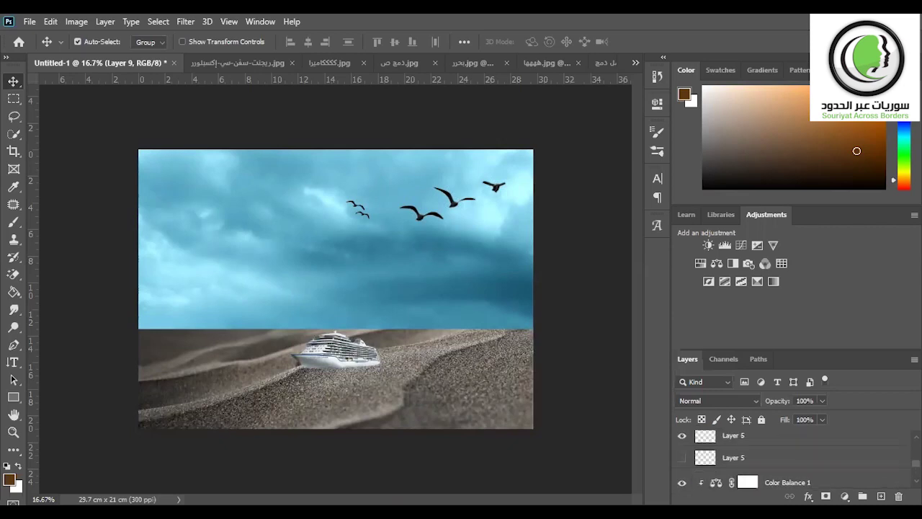
Show the Layer 5 and Layer 7 birds, the Canon camera and the sea layers again
click(681, 462)
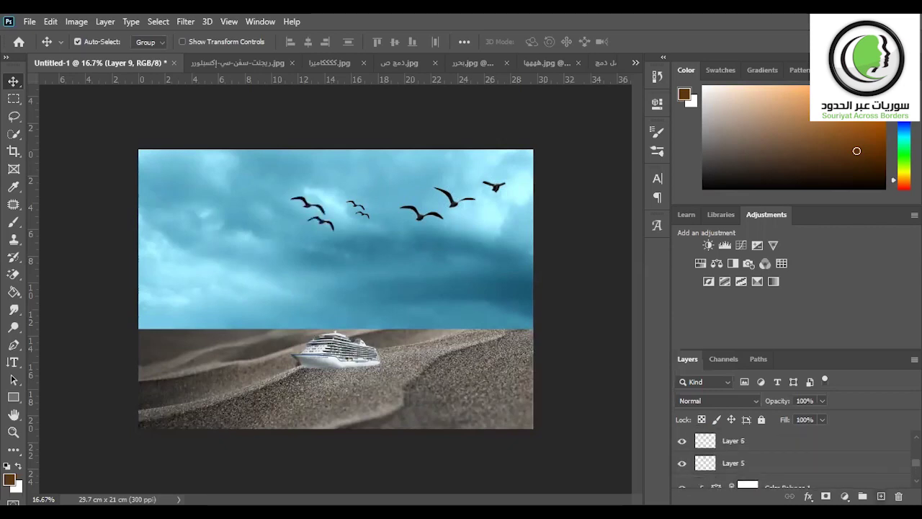
scroll(692, 454, up, 2)
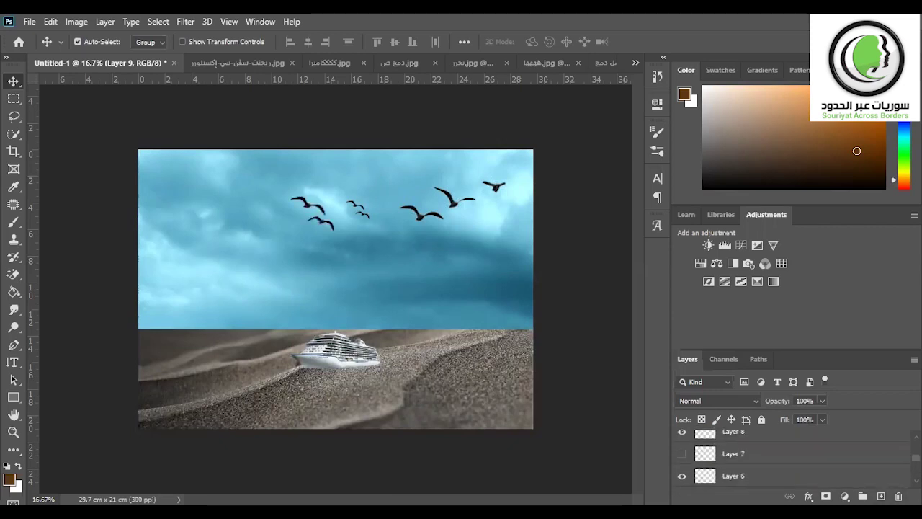
click(682, 454)
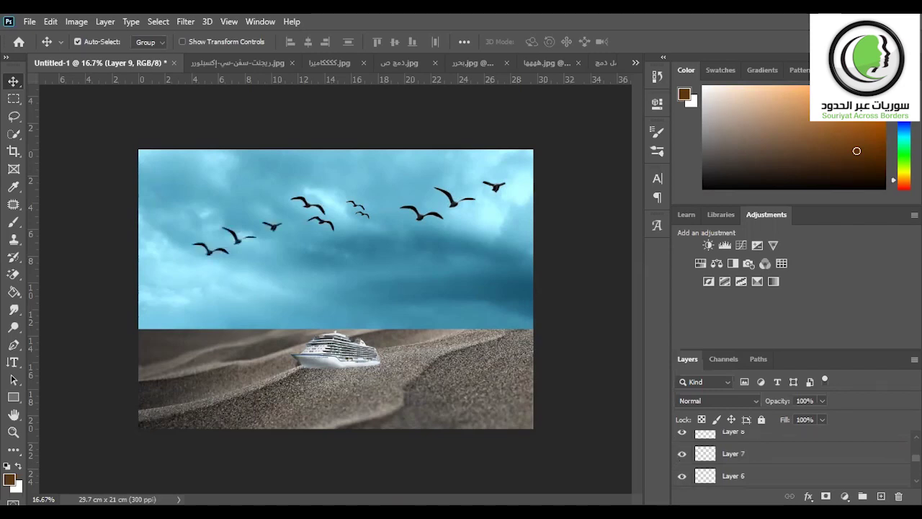
scroll(805, 468, down, 3)
scroll(805, 474, down, 2)
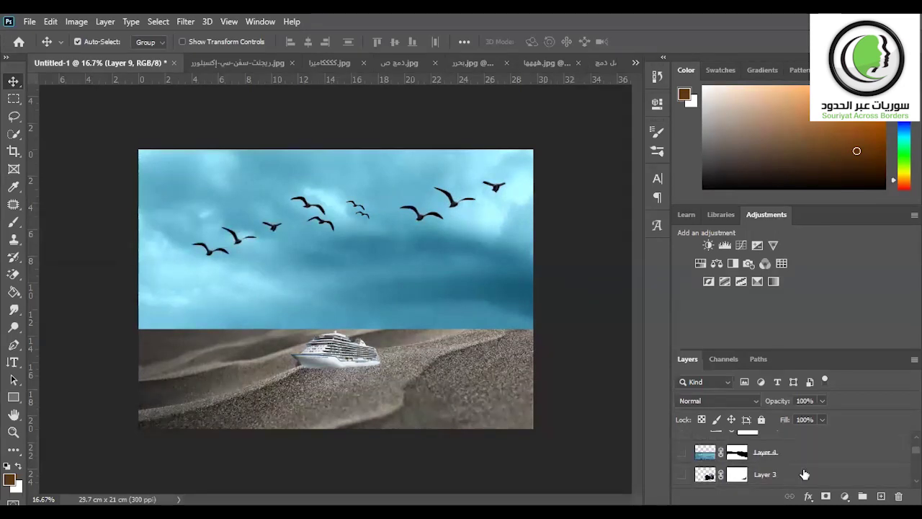
click(682, 474)
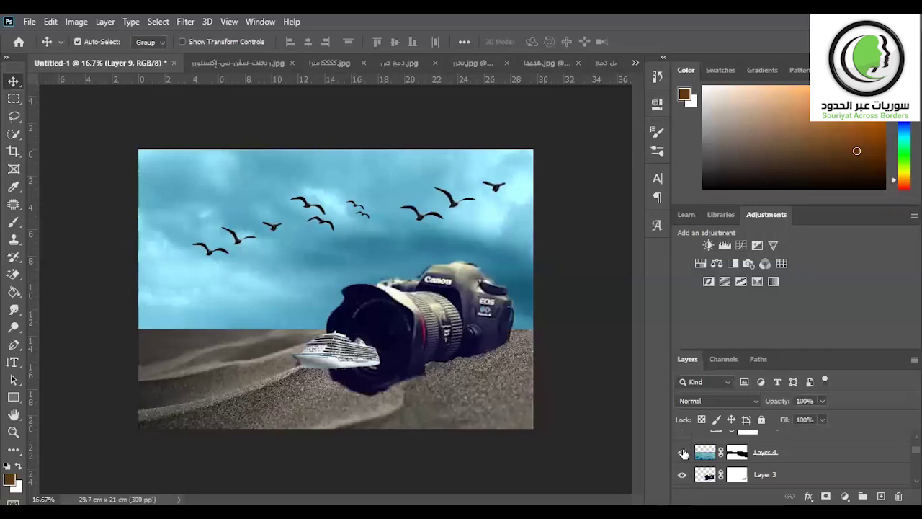
click(683, 452)
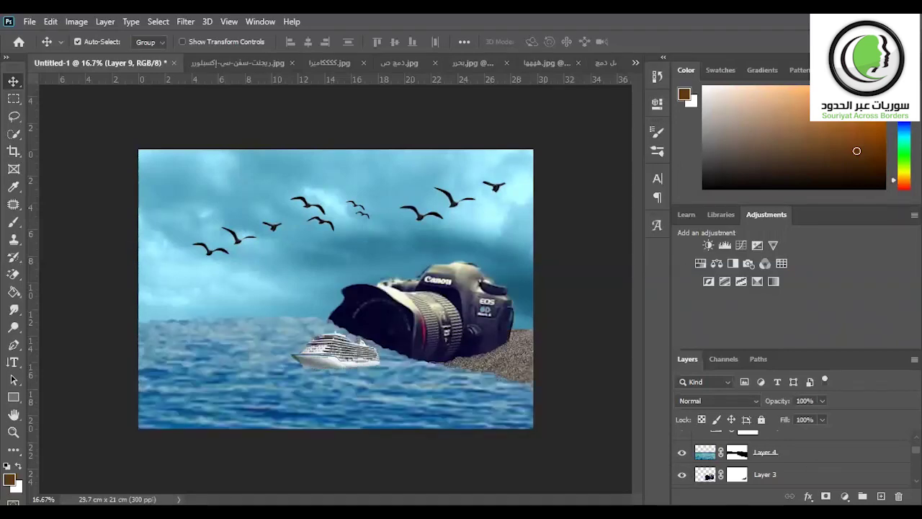
scroll(792, 458, up, 3)
scroll(792, 457, up, 2)
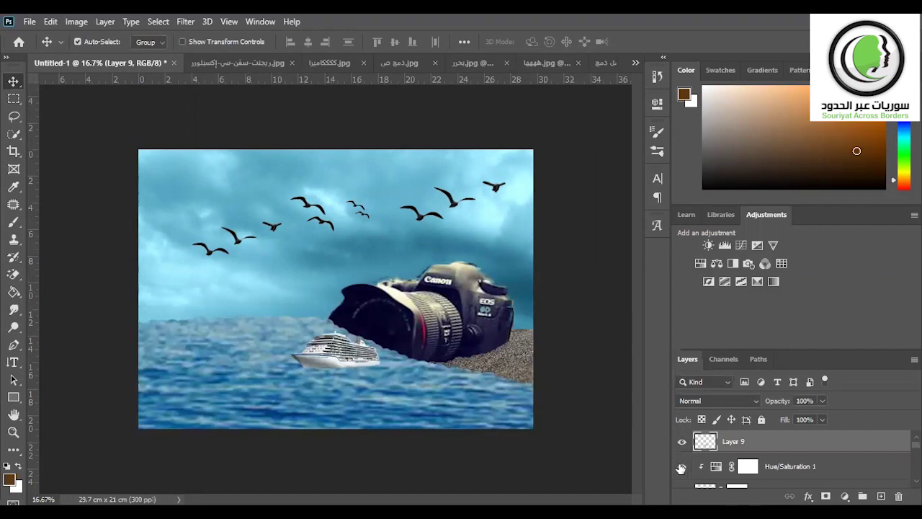
Enlarge the ship to about double size, move it onto the sea, and tilt it about −7°
key(ctrl+t)
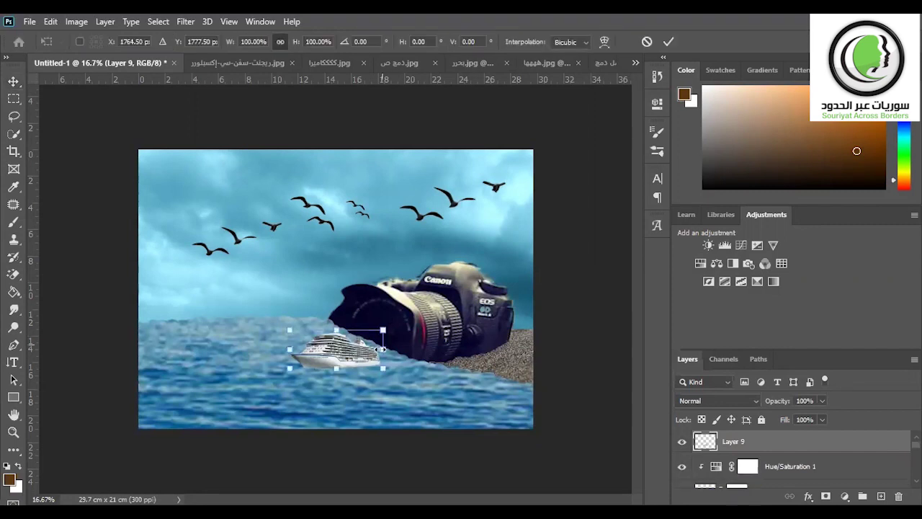
drag(383, 331, 393, 328)
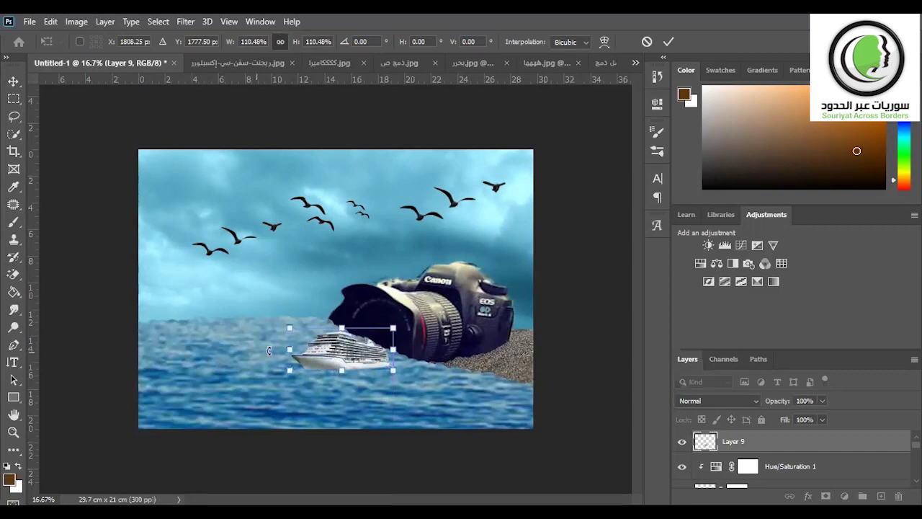
drag(290, 350, 185, 350)
drag(314, 365, 320, 349)
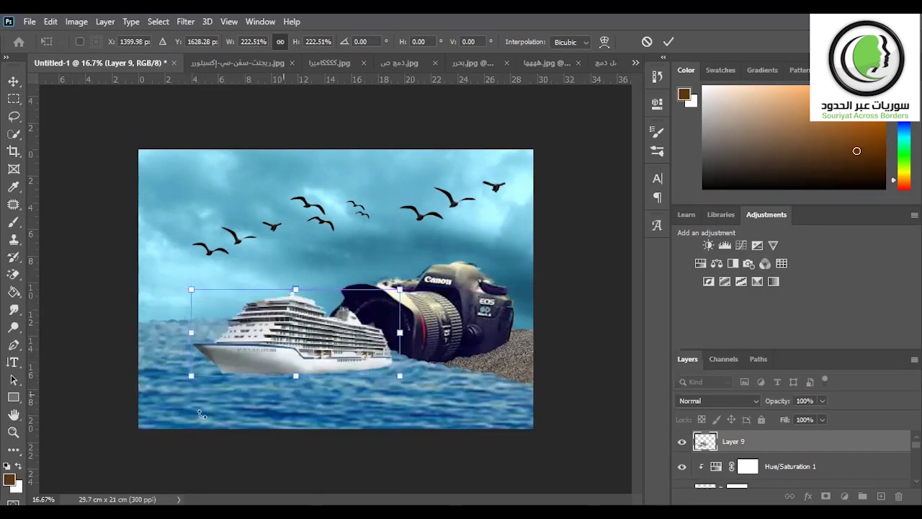
drag(184, 389, 186, 392)
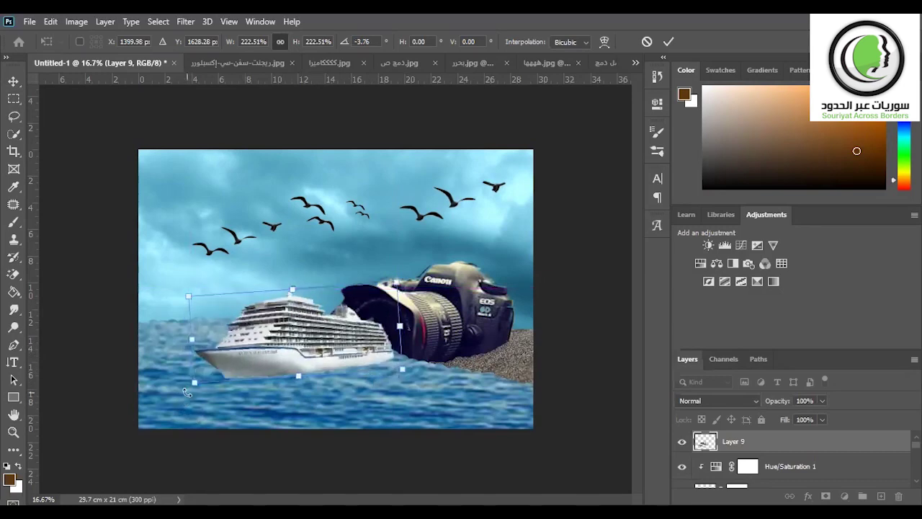
drag(192, 338, 162, 341)
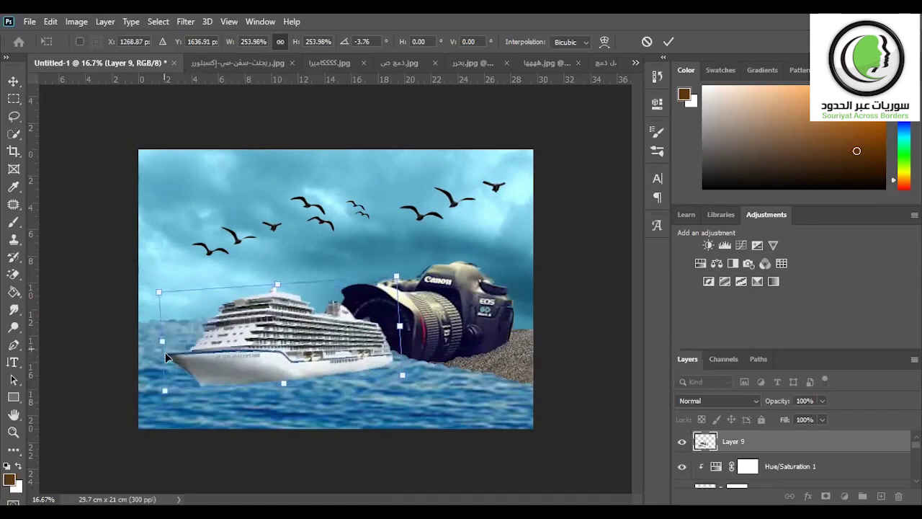
drag(157, 392, 161, 396)
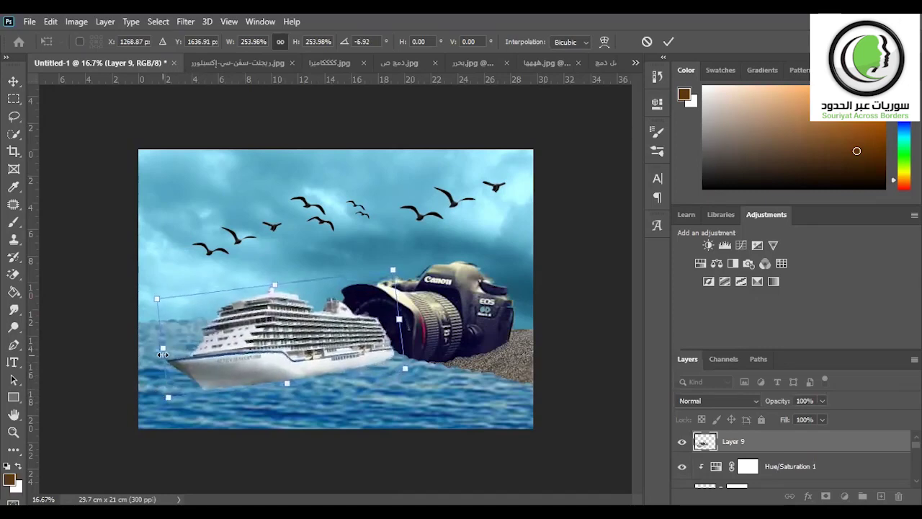
Fine-tune the ship to about 270% and −9.6° beside the lens, then commit
drag(163, 348, 152, 351)
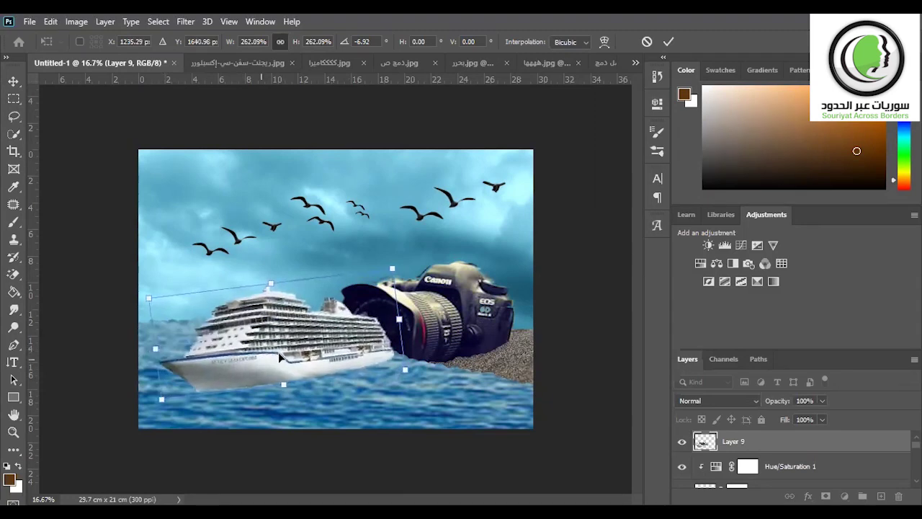
drag(283, 357, 295, 352)
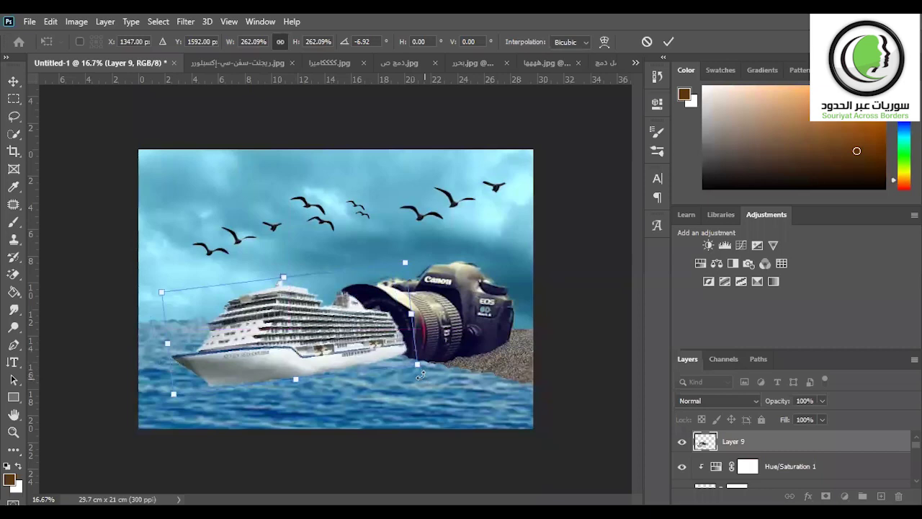
drag(295, 379, 297, 383)
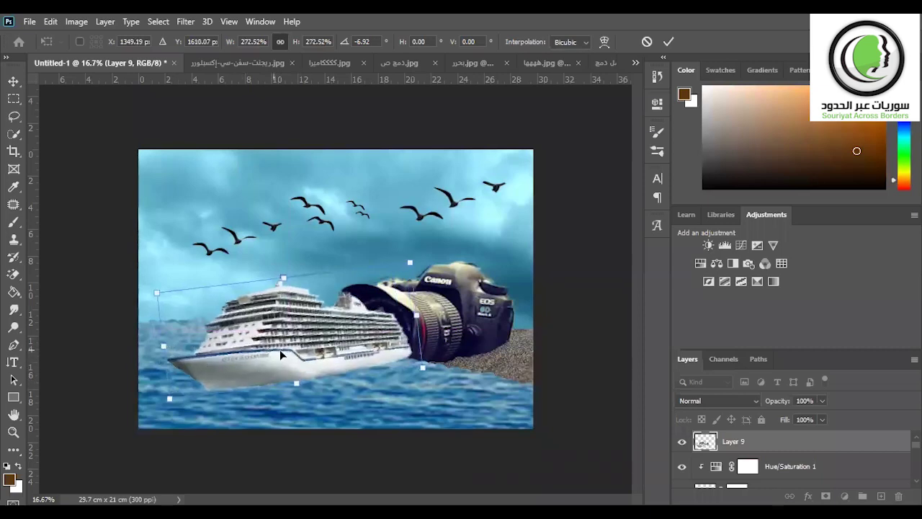
drag(331, 353, 333, 349)
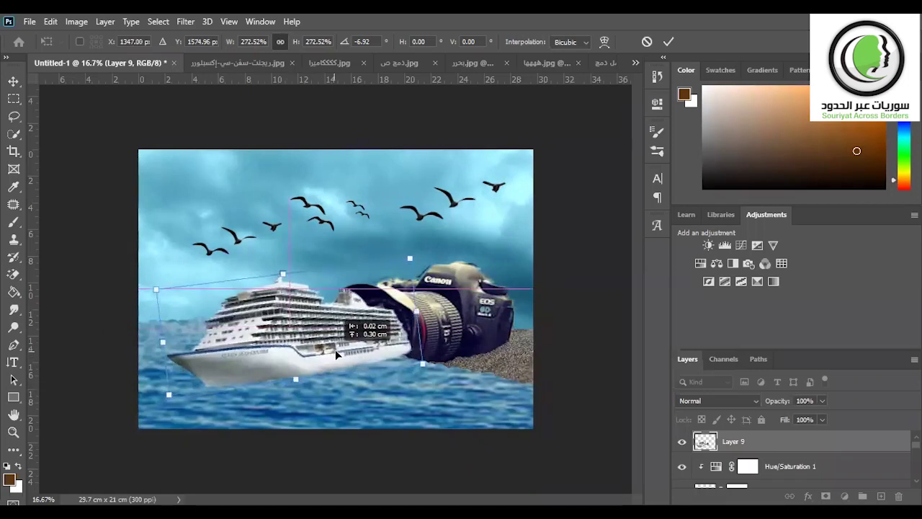
drag(409, 259, 407, 259)
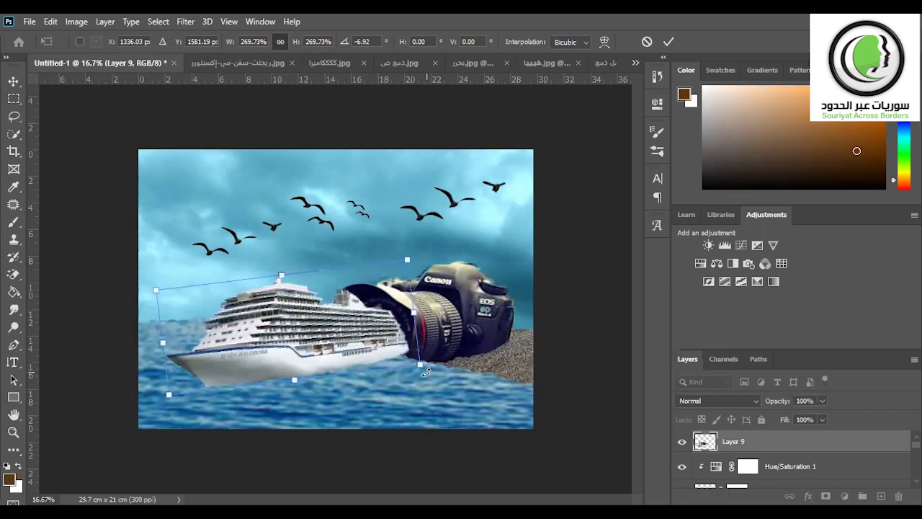
drag(430, 373, 430, 367)
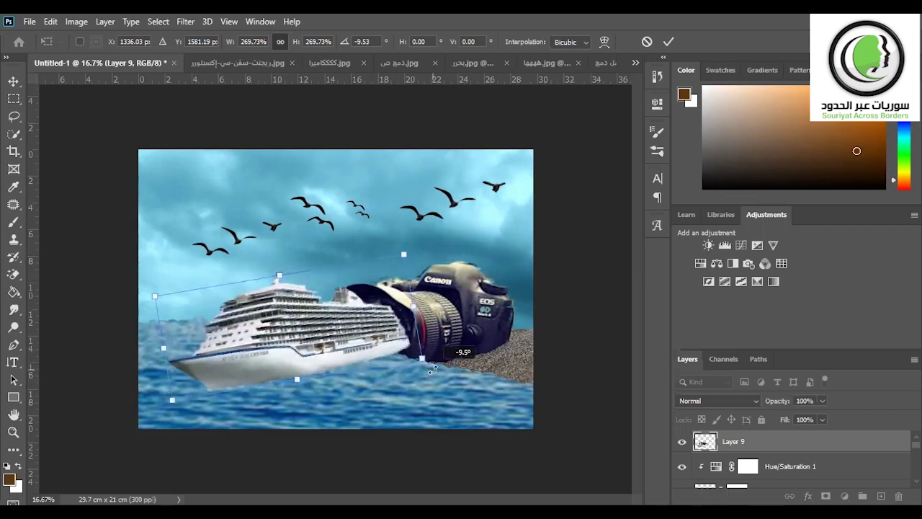
drag(384, 341, 392, 340)
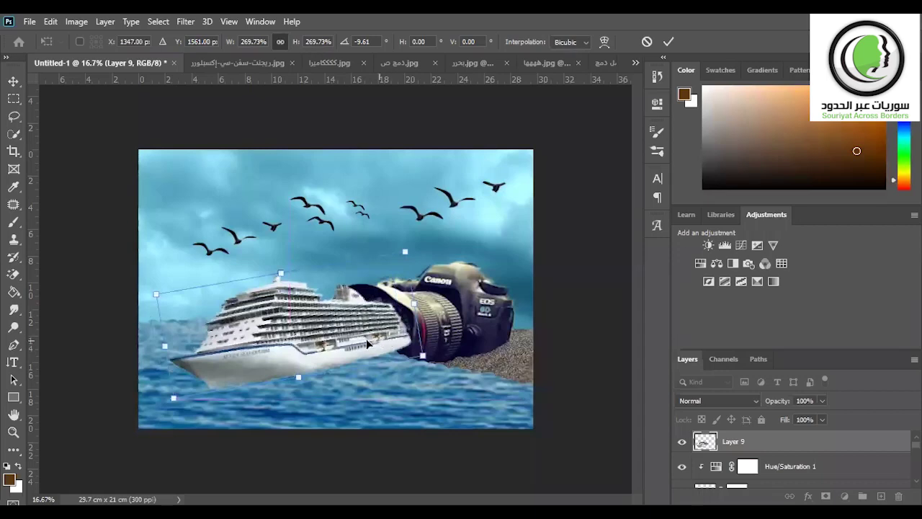
click(669, 42)
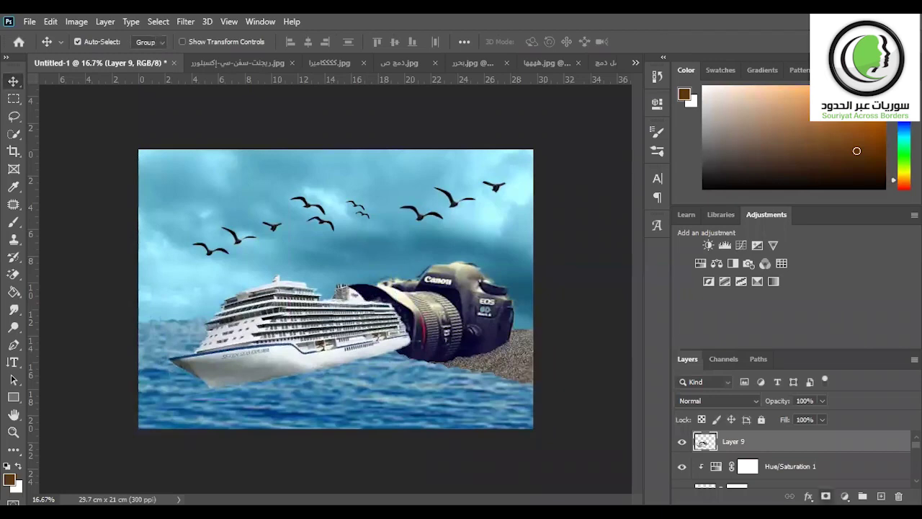
Add a layer mask to Layer 9 and brush black where the ship overlaps the camera lens
click(825, 496)
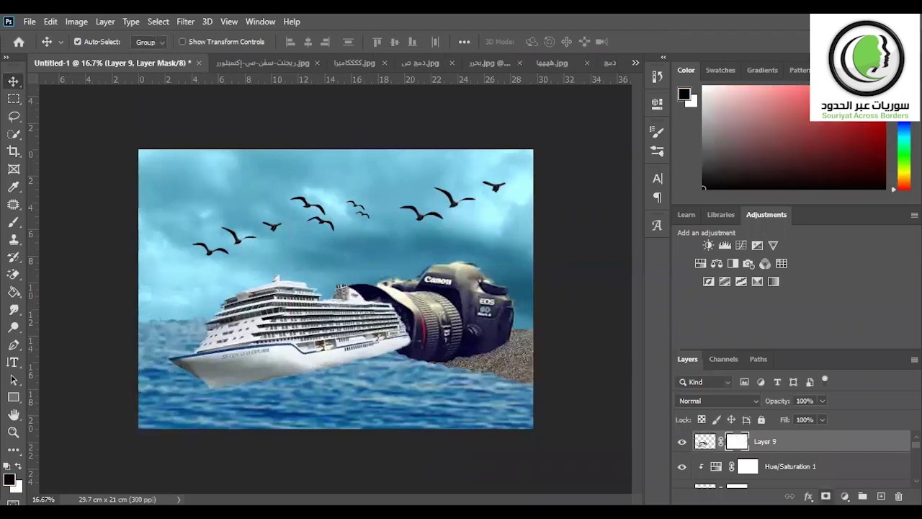
click(16, 221)
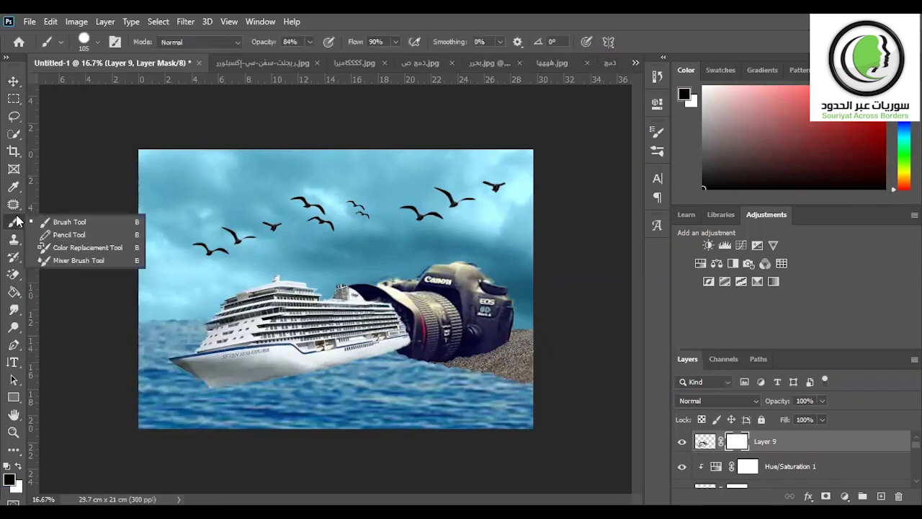
click(45, 222)
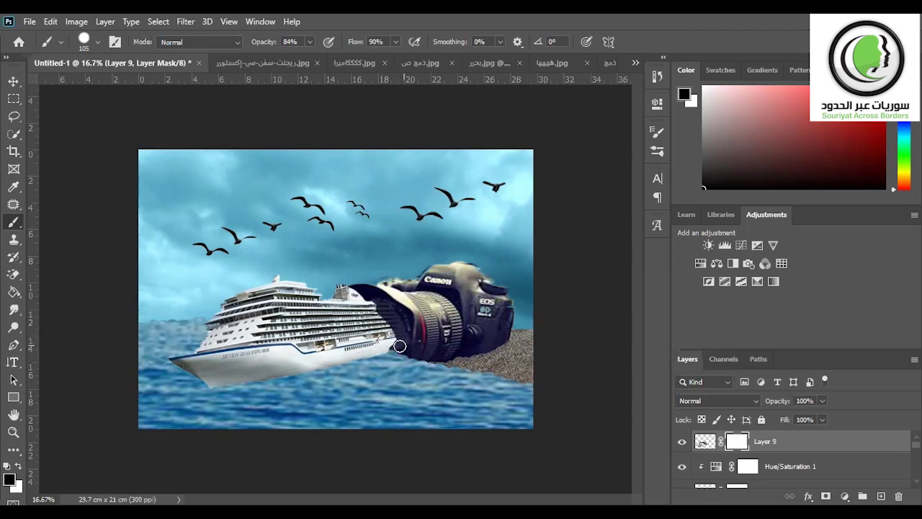
drag(398, 345, 389, 319)
click(18, 466)
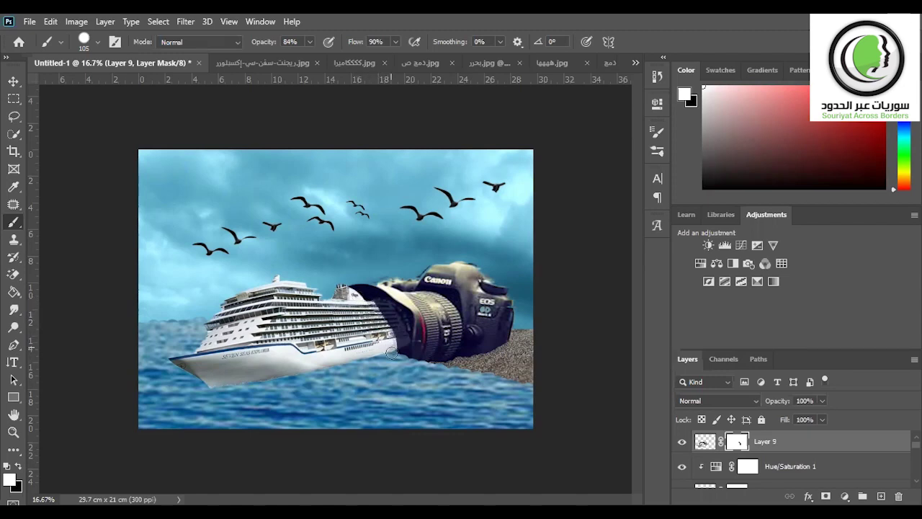
At 48% brush opacity, restore the stern in white, then paint black along the stern/lens seam
click(310, 41)
drag(311, 61, 288, 57)
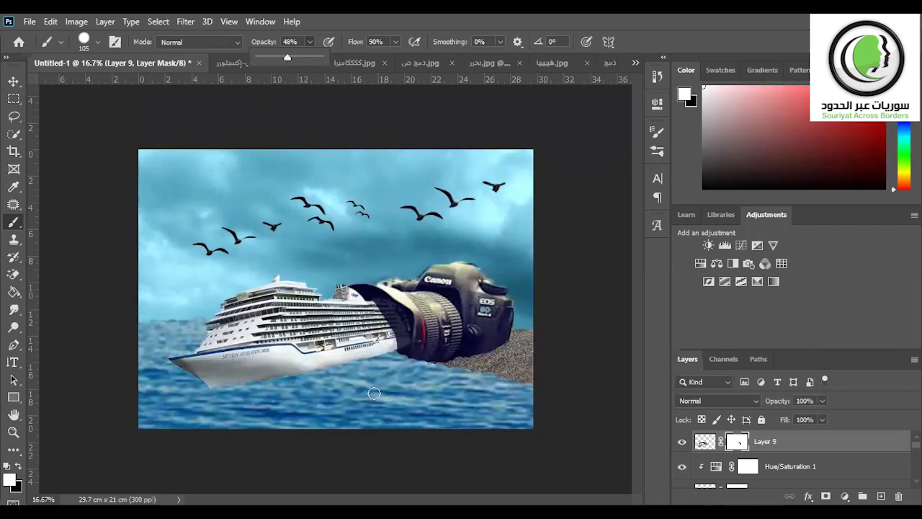
drag(396, 347, 379, 311)
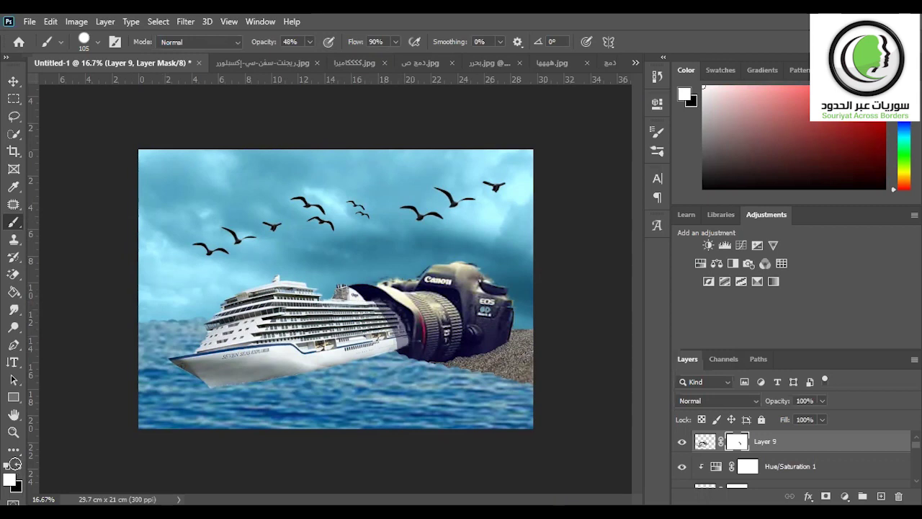
click(17, 467)
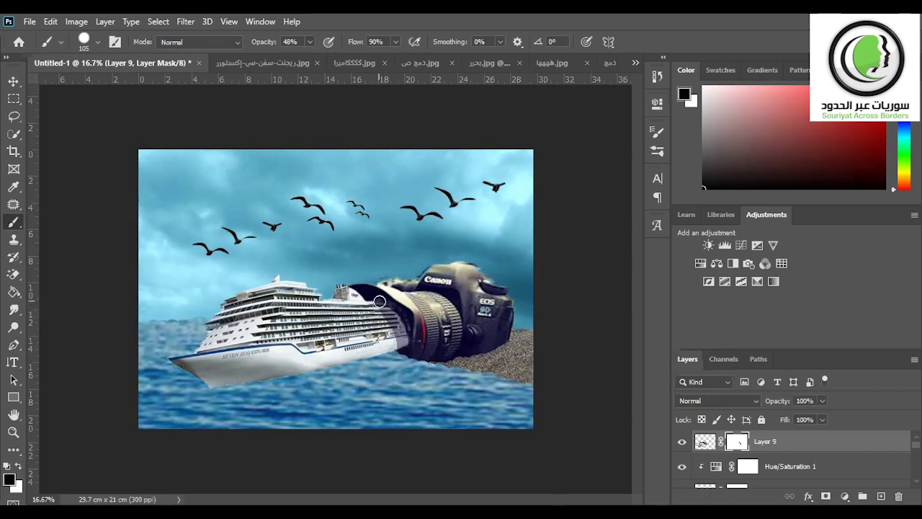
mouse_move(393, 312)
mouse_down()
mouse_move(405, 344)
mouse_move(382, 302)
mouse_up()
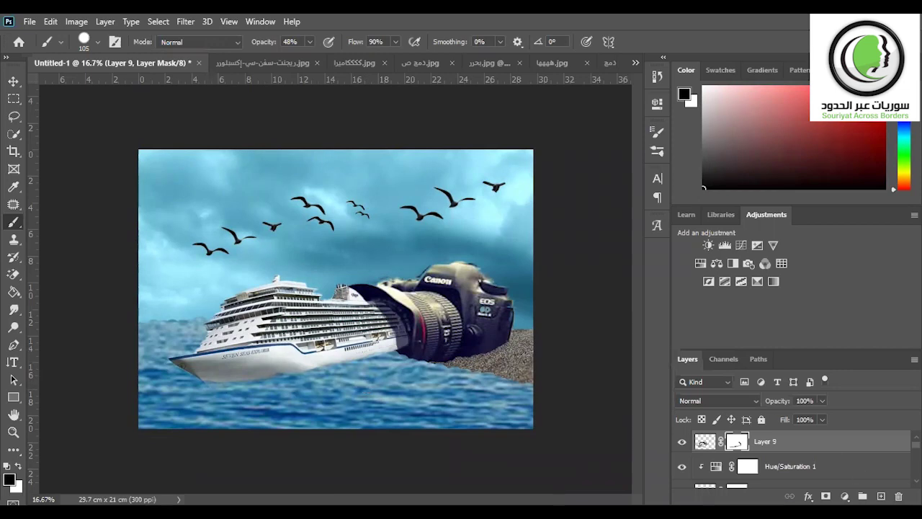
Target Layer 9's pixels rather than its mask in the Layers panel
scroll(708, 484, down, 1)
scroll(708, 484, down, 1)
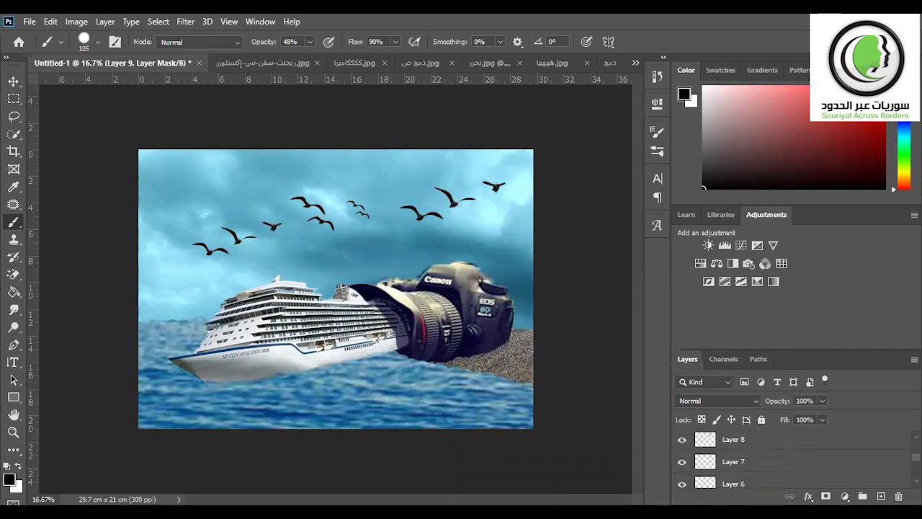
scroll(708, 482, down, 1)
scroll(708, 477, down, 1)
scroll(793, 457, down, 1)
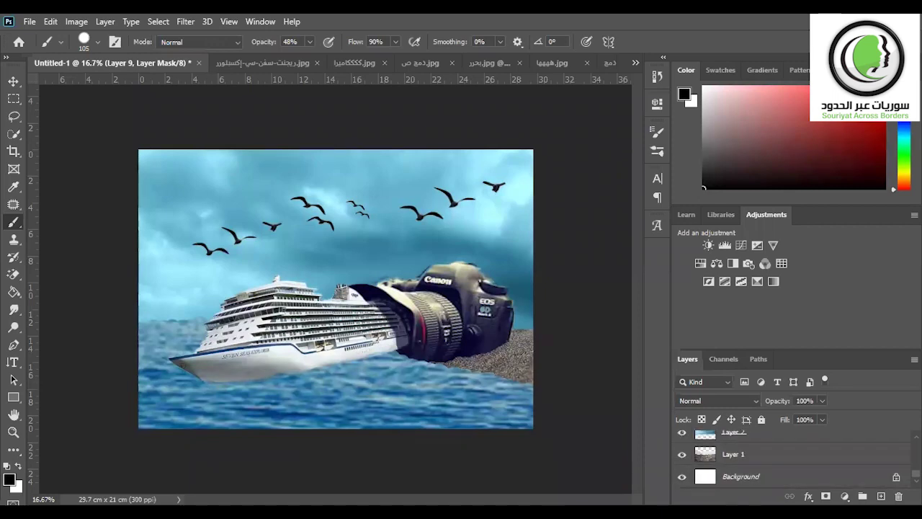
scroll(792, 458, up, 4)
scroll(793, 458, up, 5)
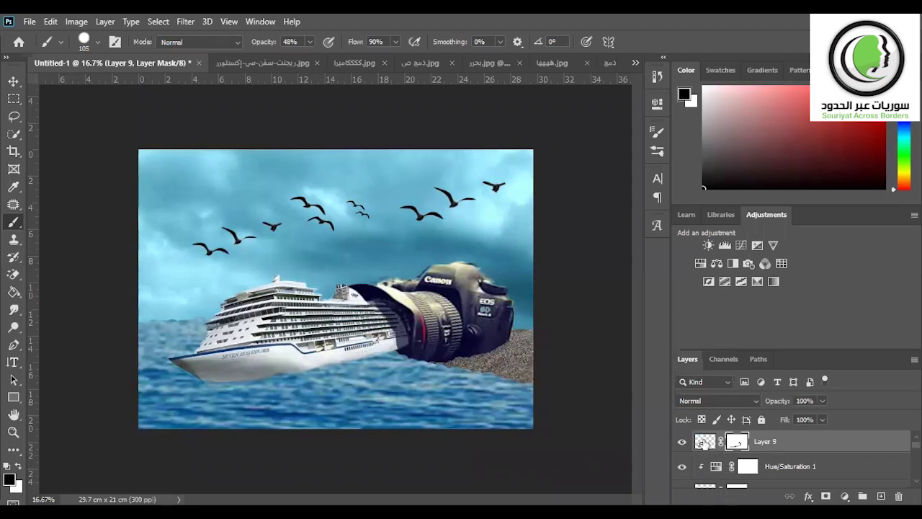
click(704, 443)
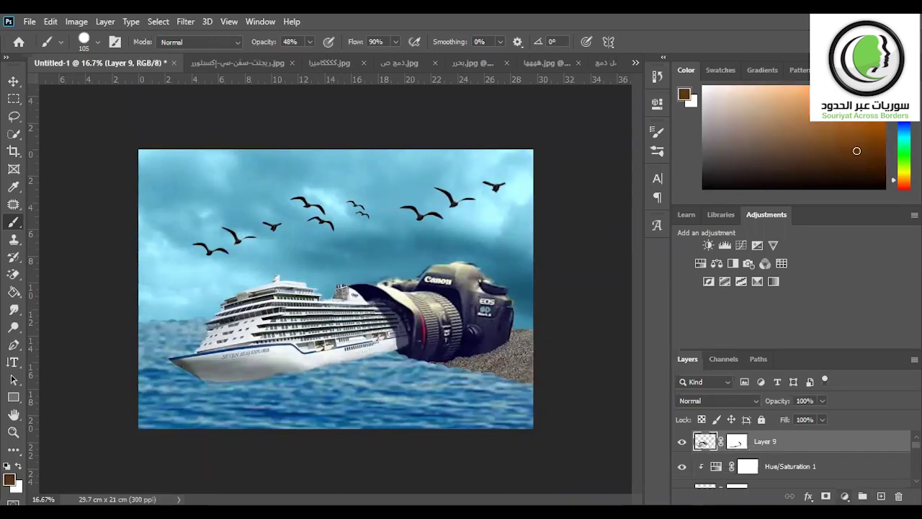
Add a Curves 1 adjustment layer and bend the RGB curve's midpoint to boost contrast
click(845, 497)
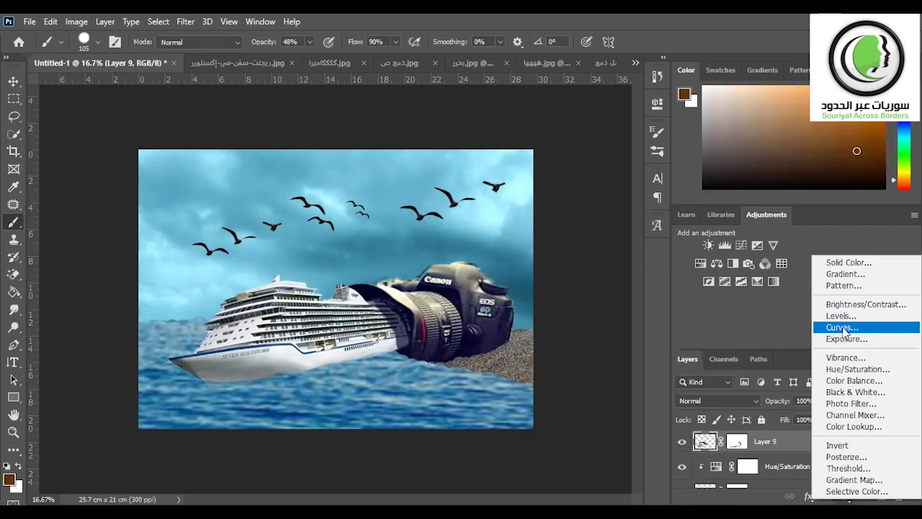
click(843, 328)
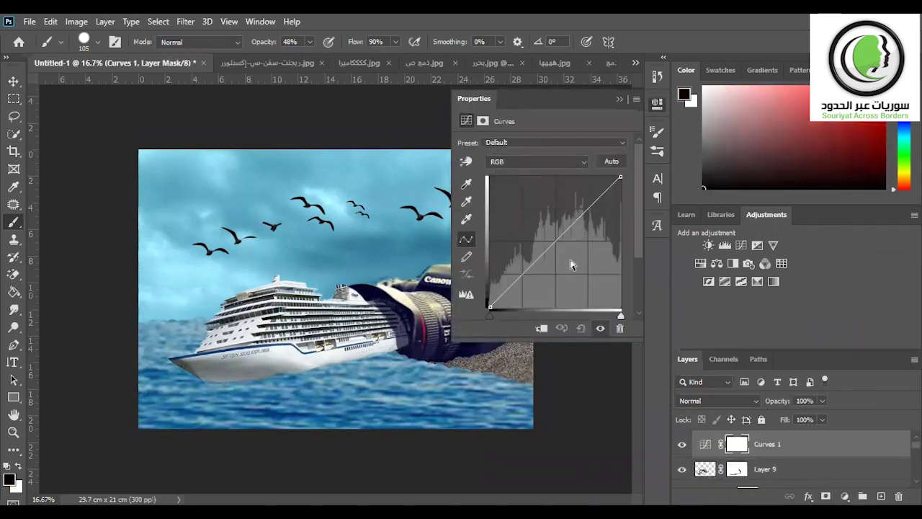
drag(553, 247, 562, 254)
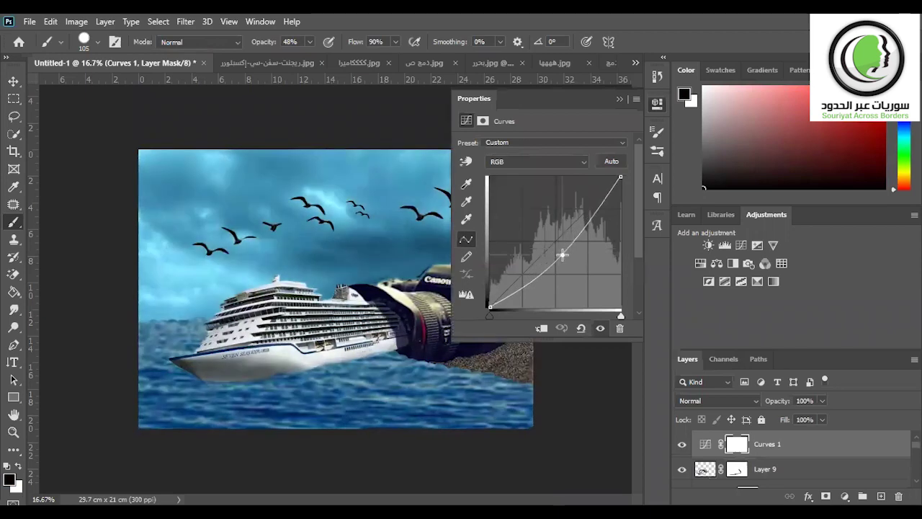
drag(563, 255, 560, 247)
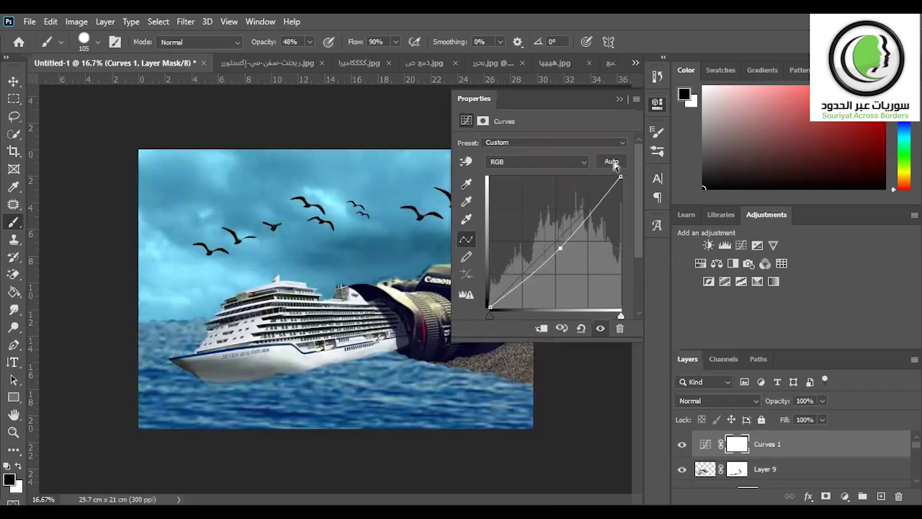
click(660, 88)
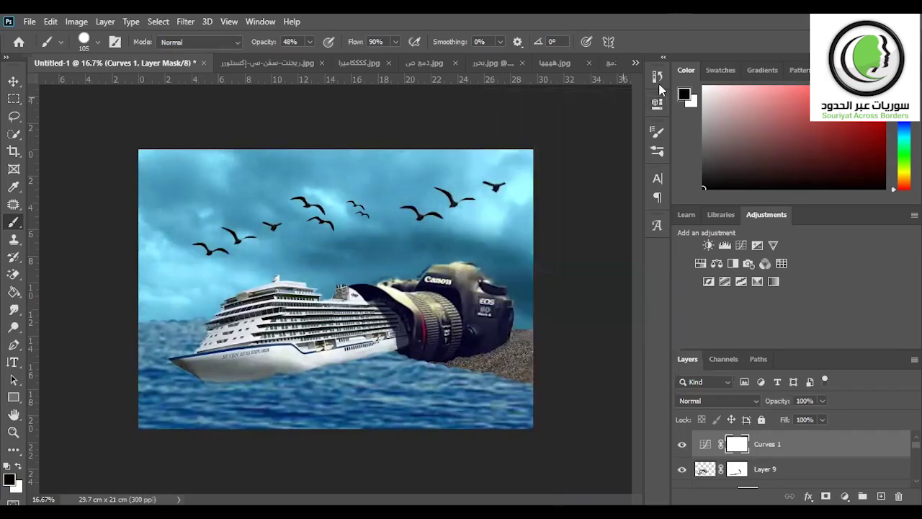